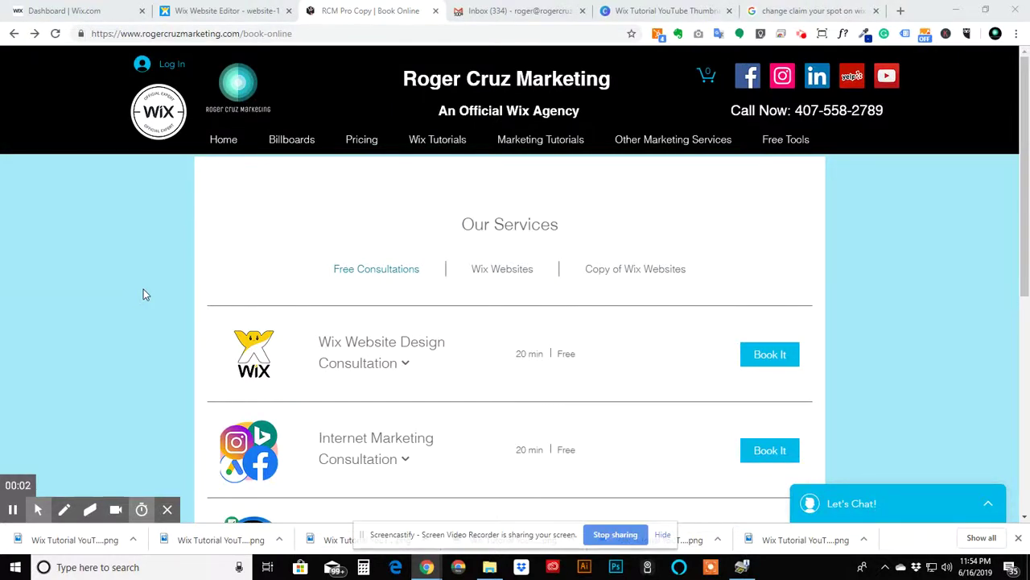
- Examine the services on the booking page and expand the description of the Wix Website Design Consultation
scroll(144, 289, down, 3)
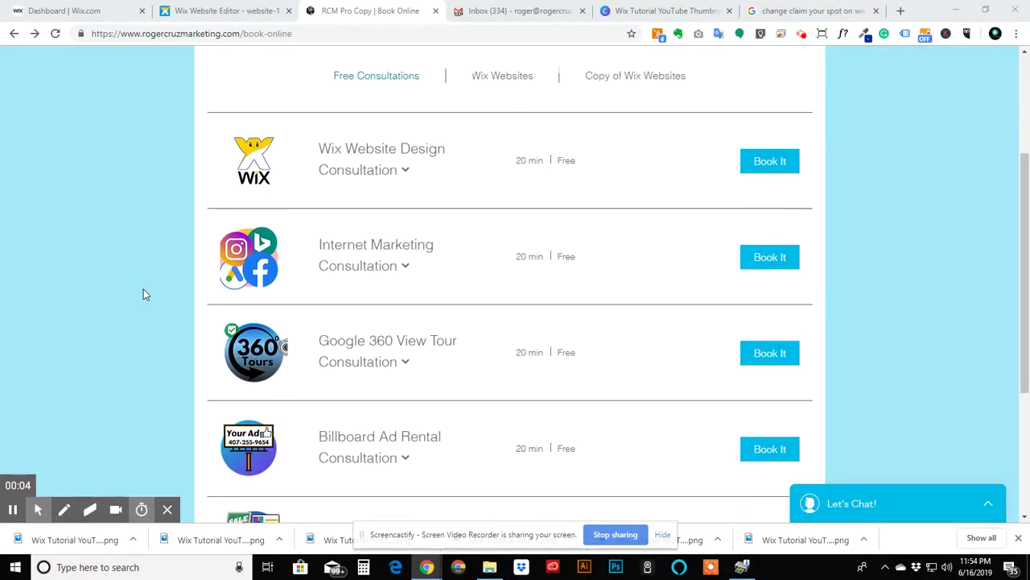
scroll(157, 229, down, 2)
scroll(157, 229, up, 3)
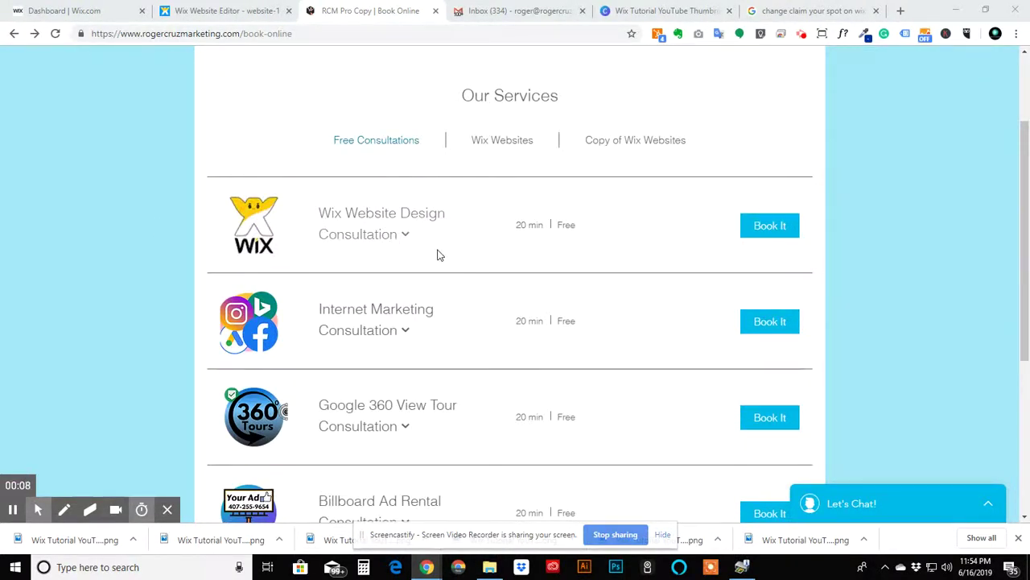
scroll(381, 131, up, 2)
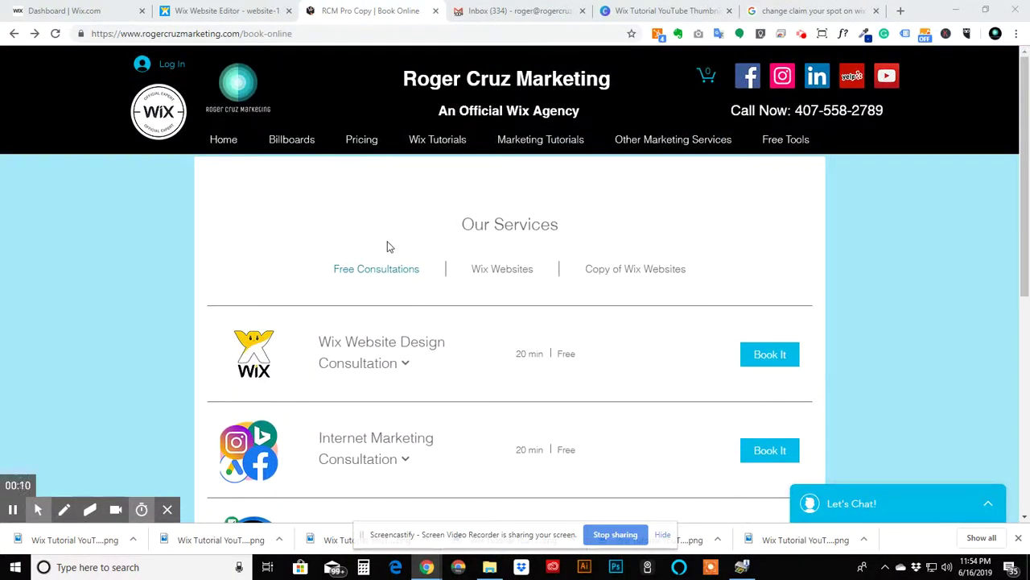
scroll(325, 308, down, 2)
click(361, 235)
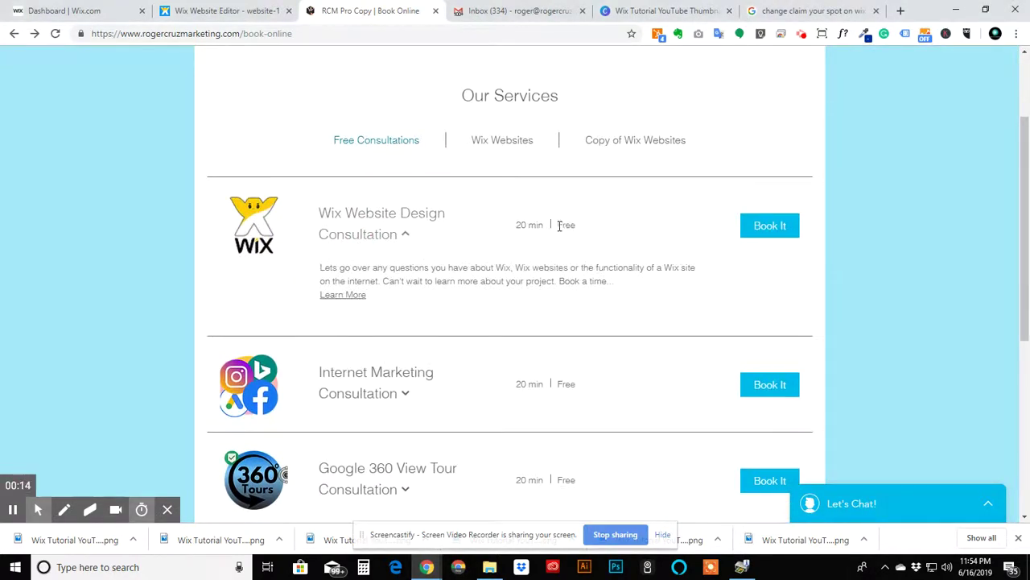
scroll(391, 306, down, 4)
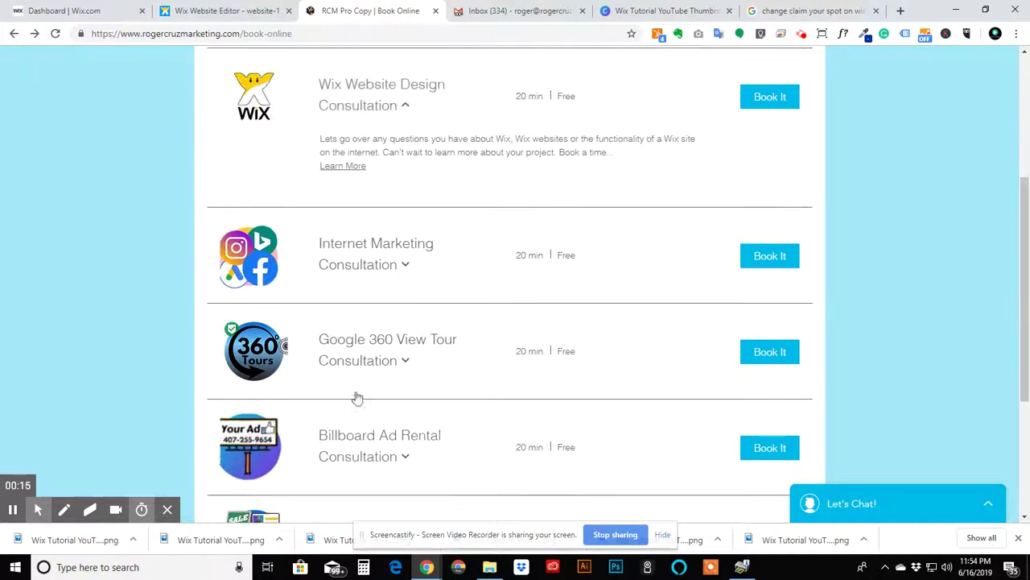
scroll(376, 354, up, 5)
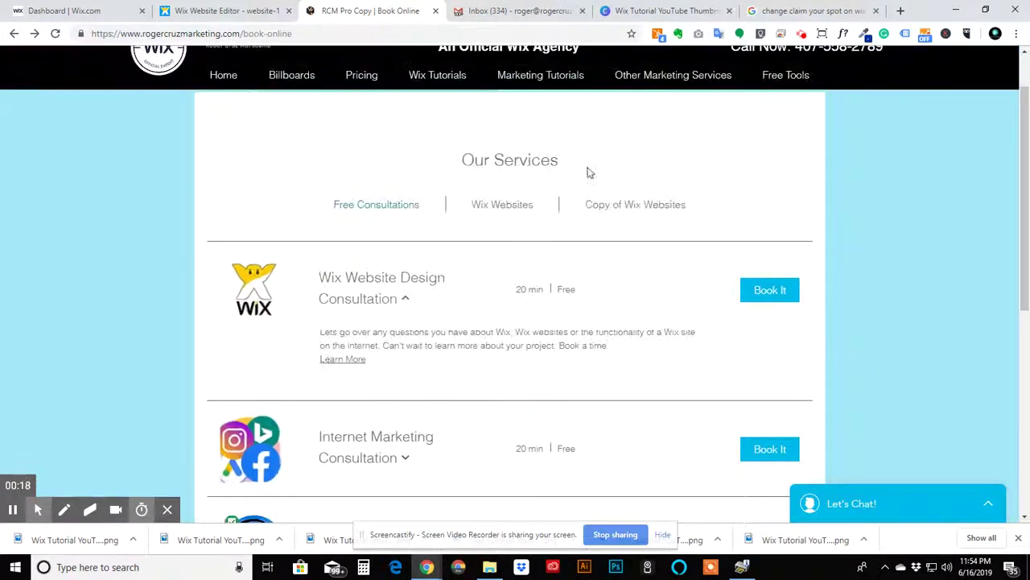
- Book the free Wix Website Design Consultation for June 27, 2019 at 5:30 pm
click(774, 295)
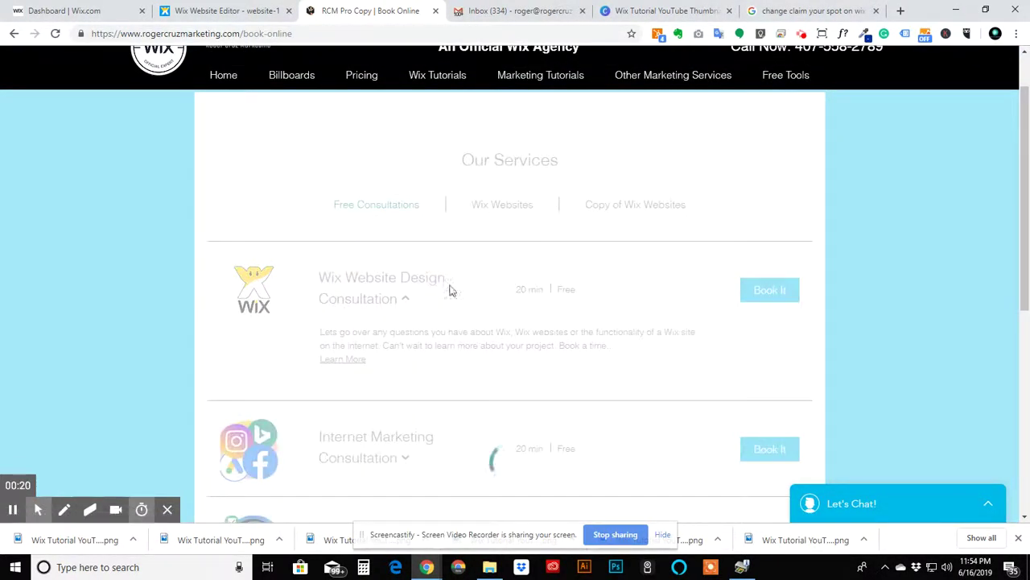
scroll(392, 242, down, 2)
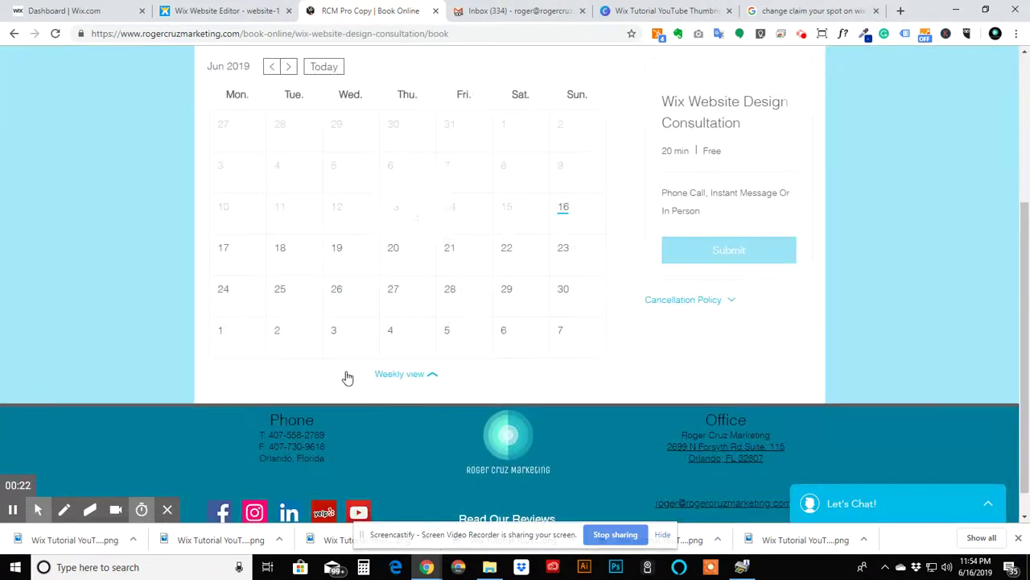
click(405, 298)
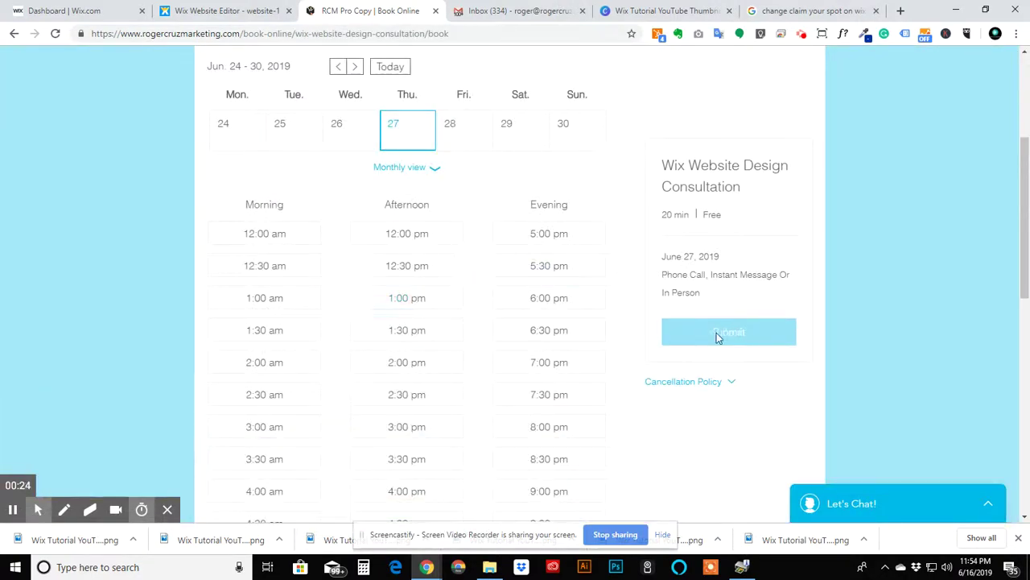
scroll(531, 330, up, 2)
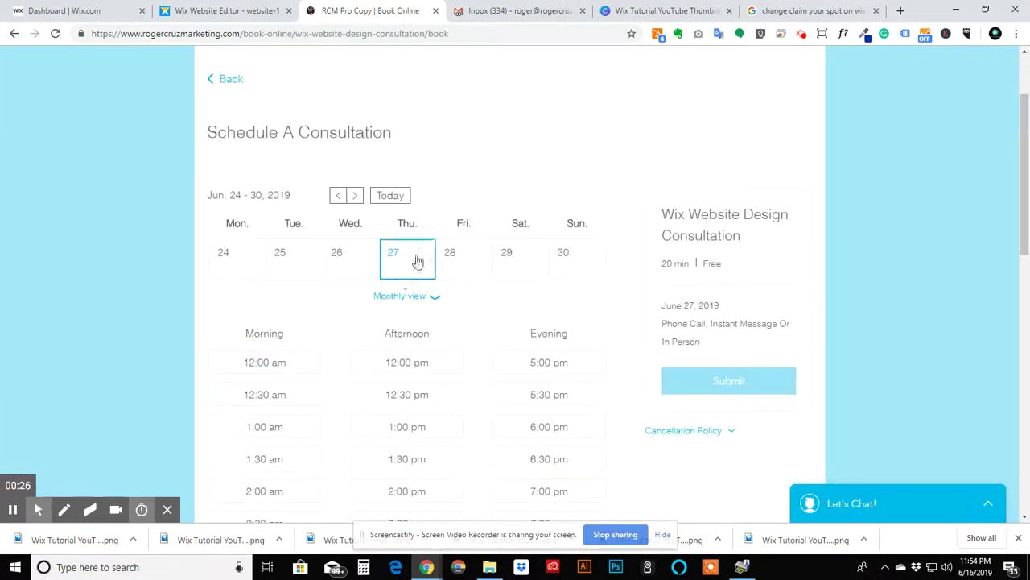
click(554, 395)
click(727, 408)
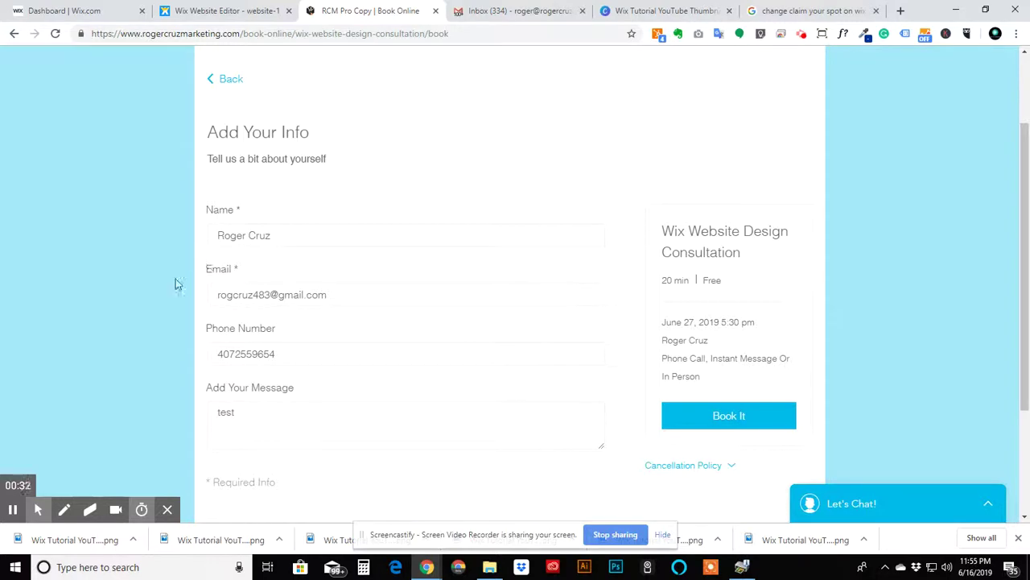
scroll(646, 448, down, 1)
click(741, 395)
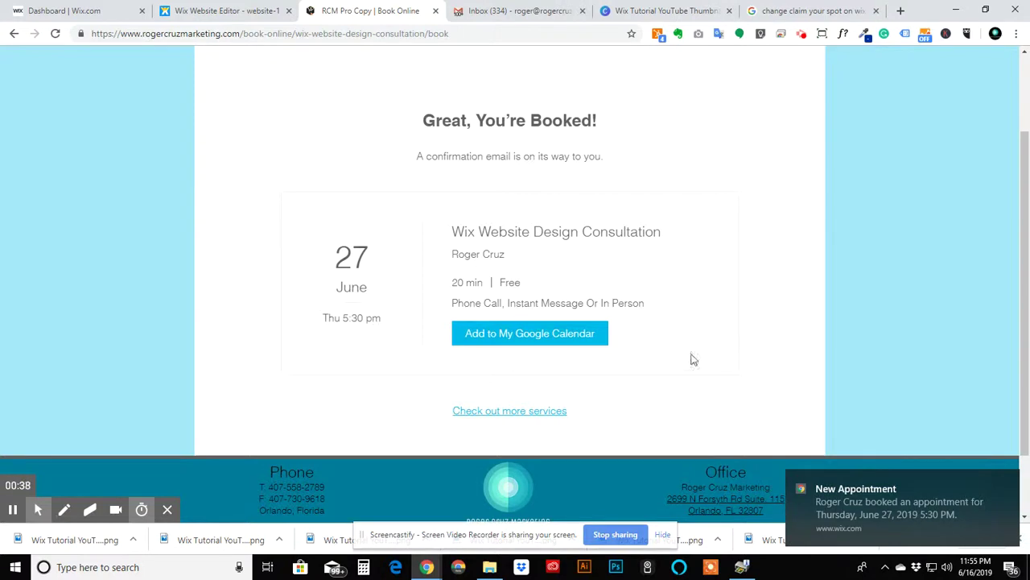
- Open the booked consultation as a Google Calendar event and leave it without saving
click(523, 335)
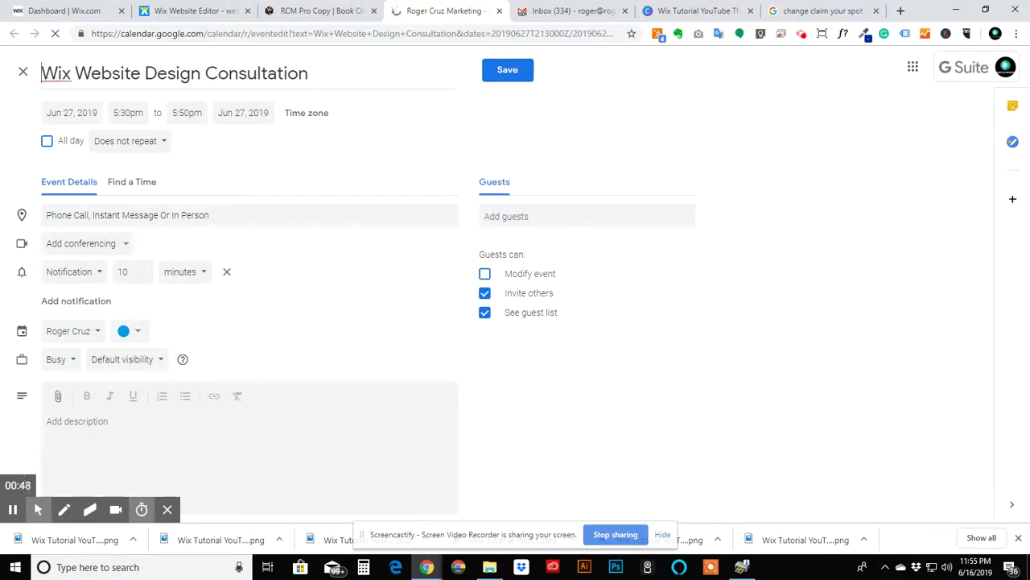
click(500, 11)
click(576, 109)
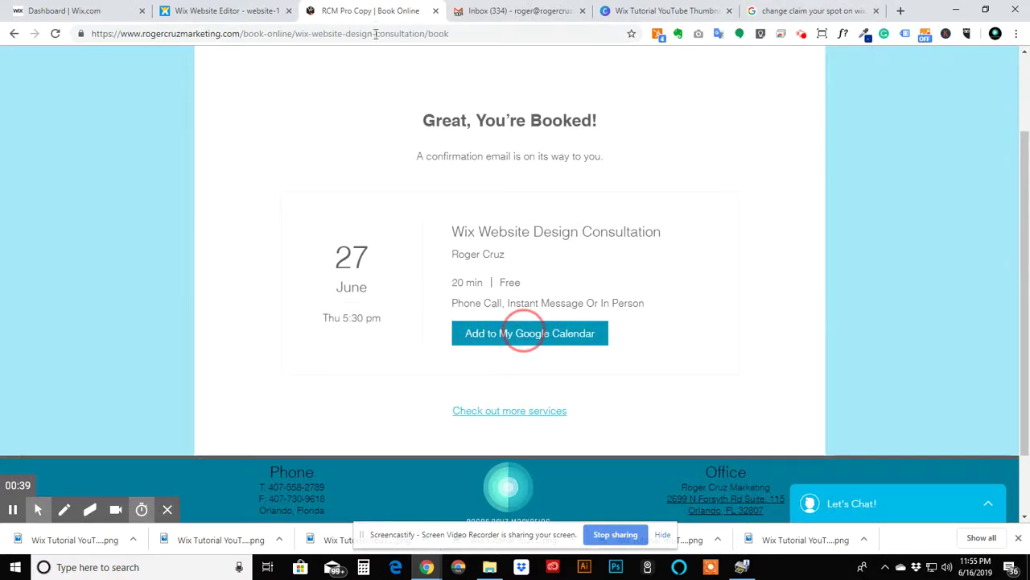
- Check the Gmail inbox for the new booking notification and close the mailbox
click(509, 12)
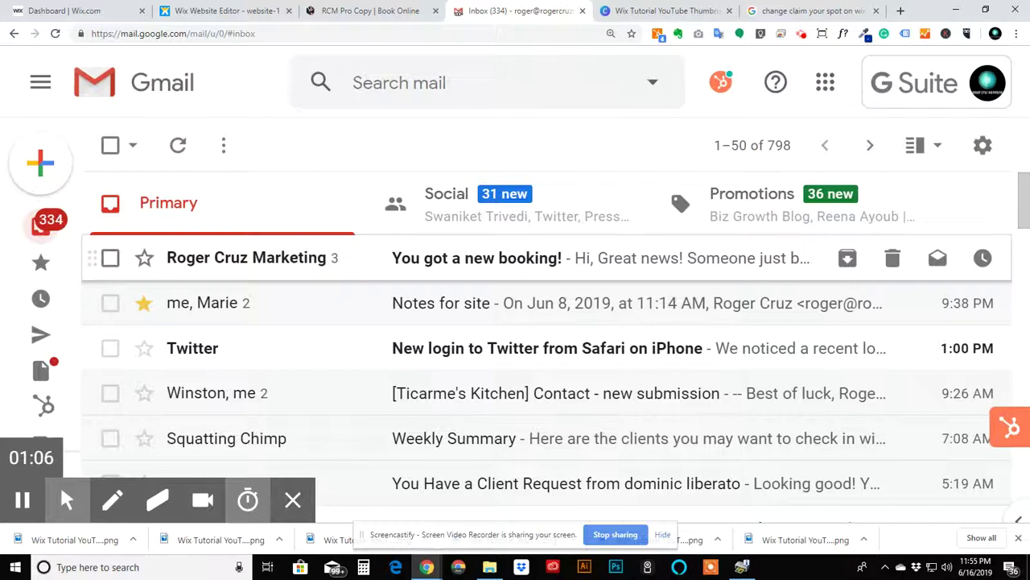
click(583, 11)
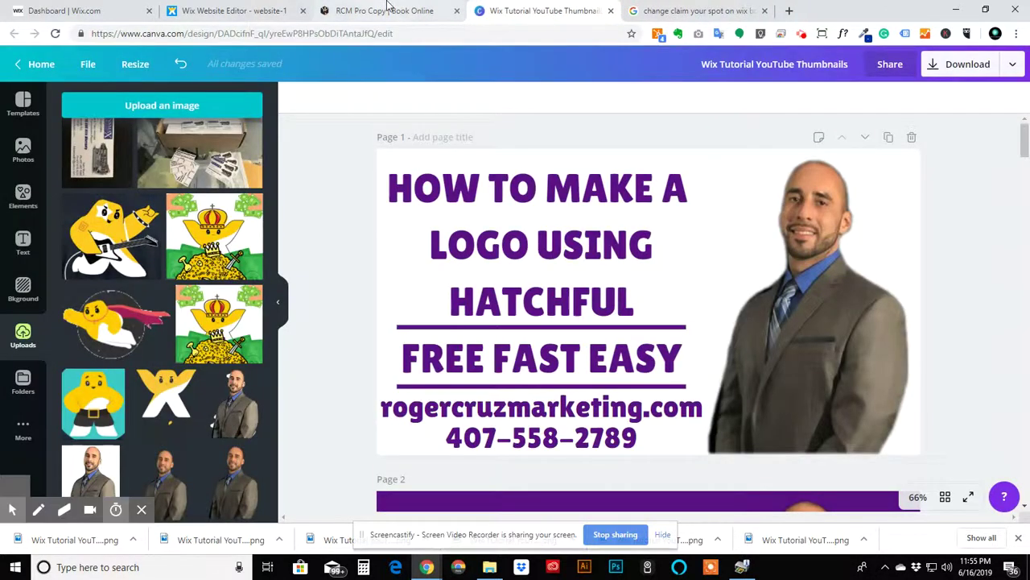
- Return to the booking confirmation page and go back to the list of available services
click(387, 8)
scroll(342, 151, up, 1)
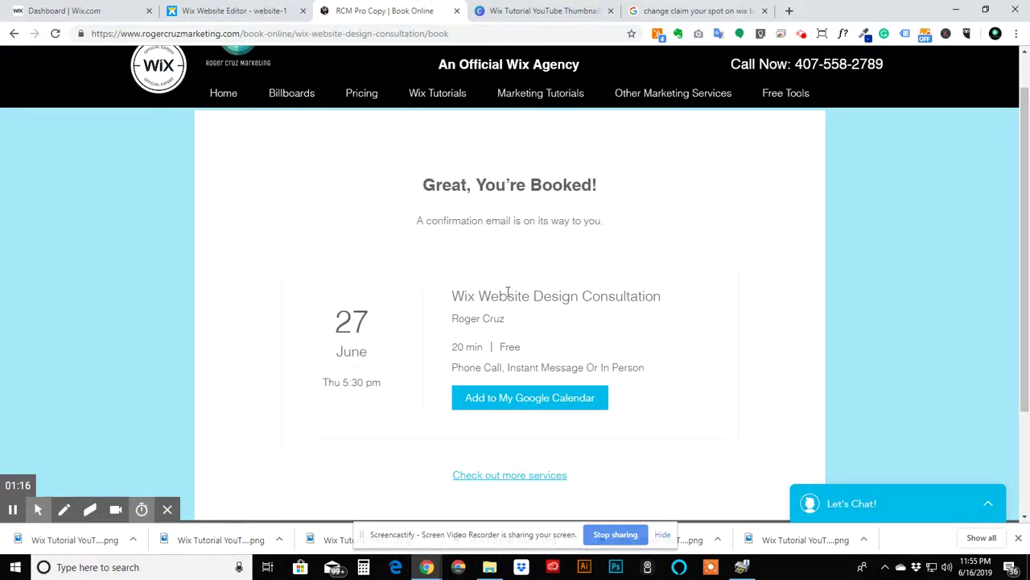
click(499, 483)
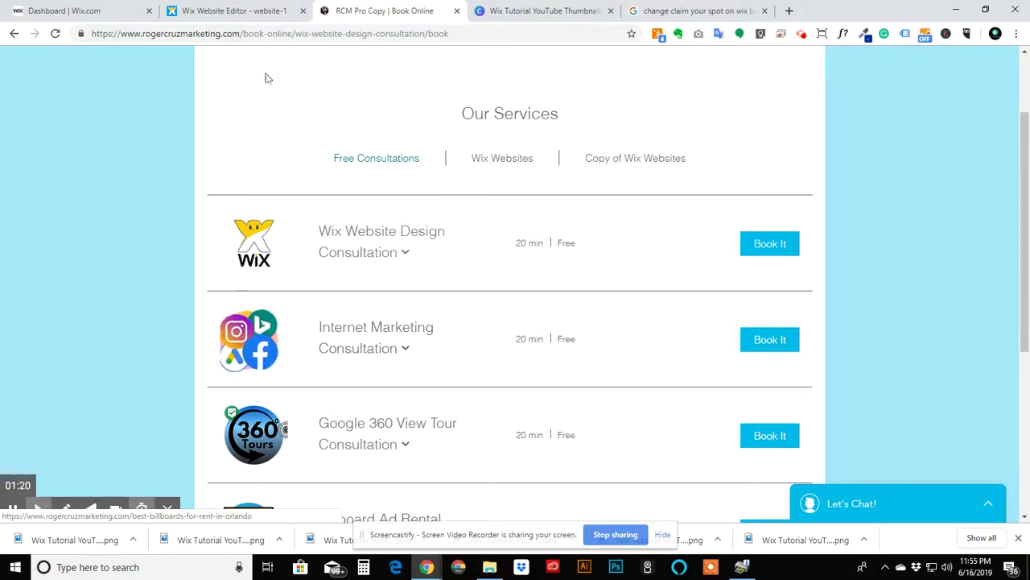
- Switch to the Wix dashboard and cancel editing the Copy of Wix E-Store Design service to reach the services list
click(62, 12)
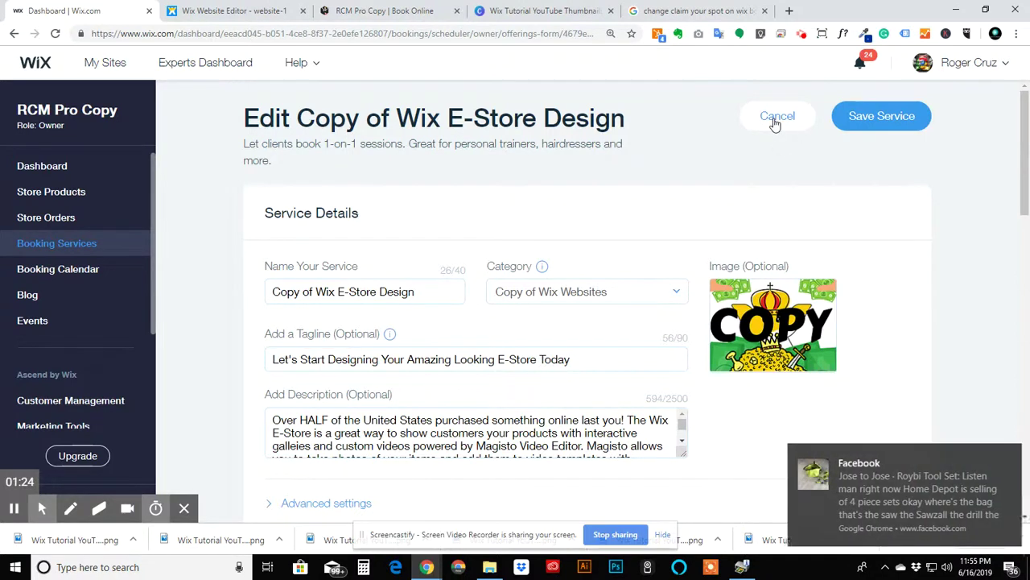
click(778, 118)
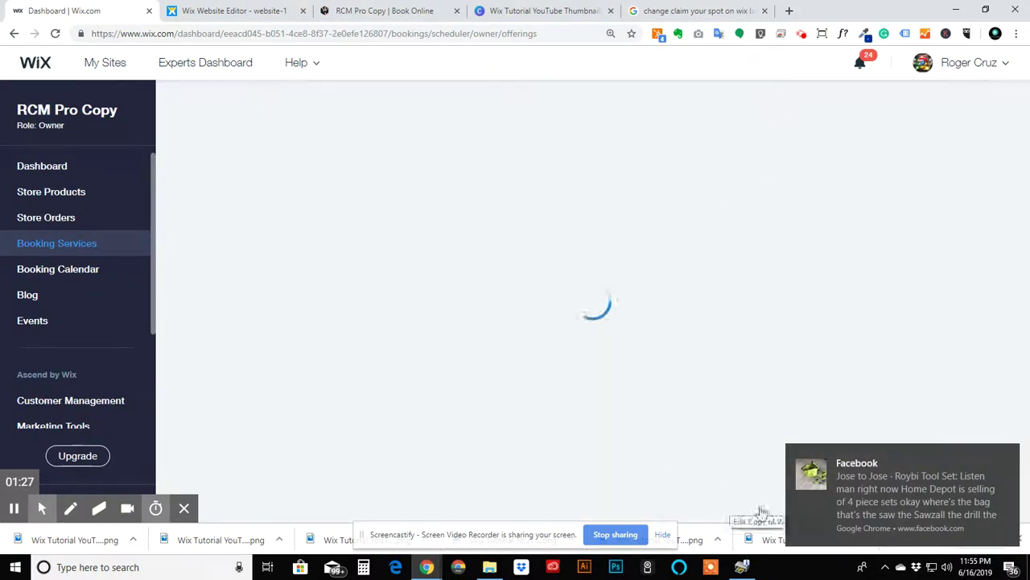
click(1010, 459)
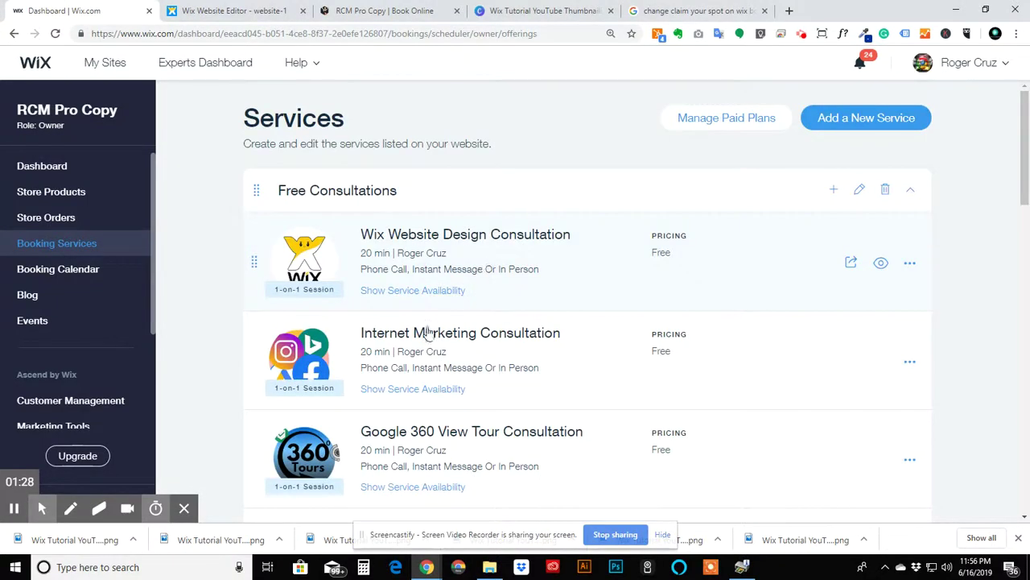
- Examine the services in the Free Consultations, Wix Websites and Copy of Wix Websites categories in the dashboard
scroll(361, 193, down, 5)
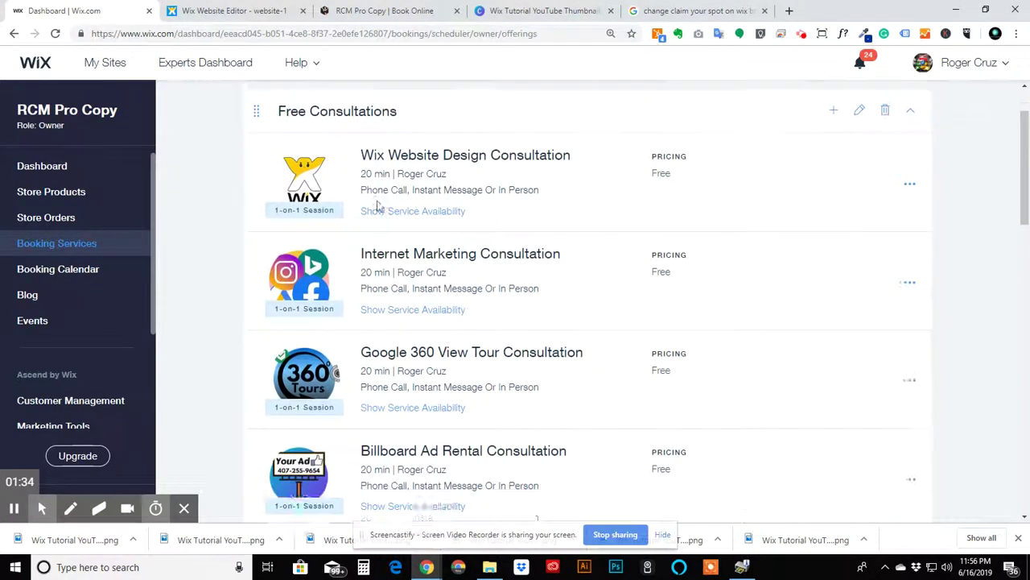
scroll(379, 306, down, 2)
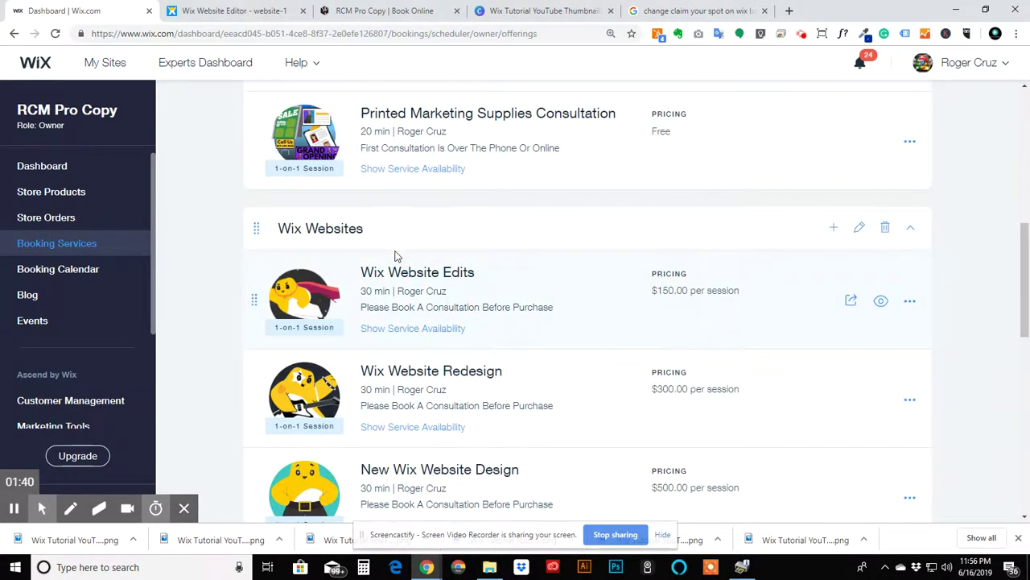
scroll(362, 260, down, 4)
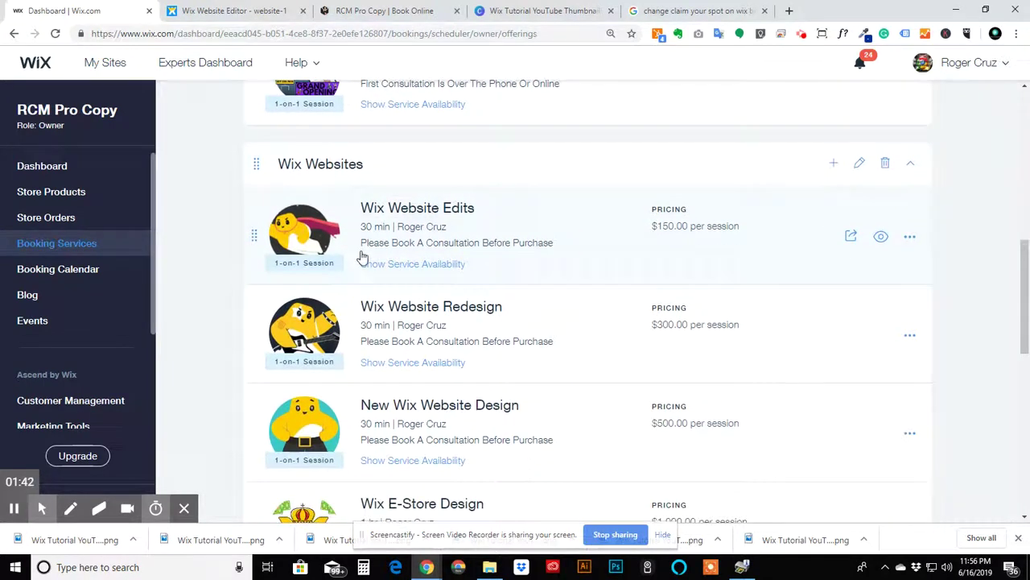
scroll(635, 334, down, 2)
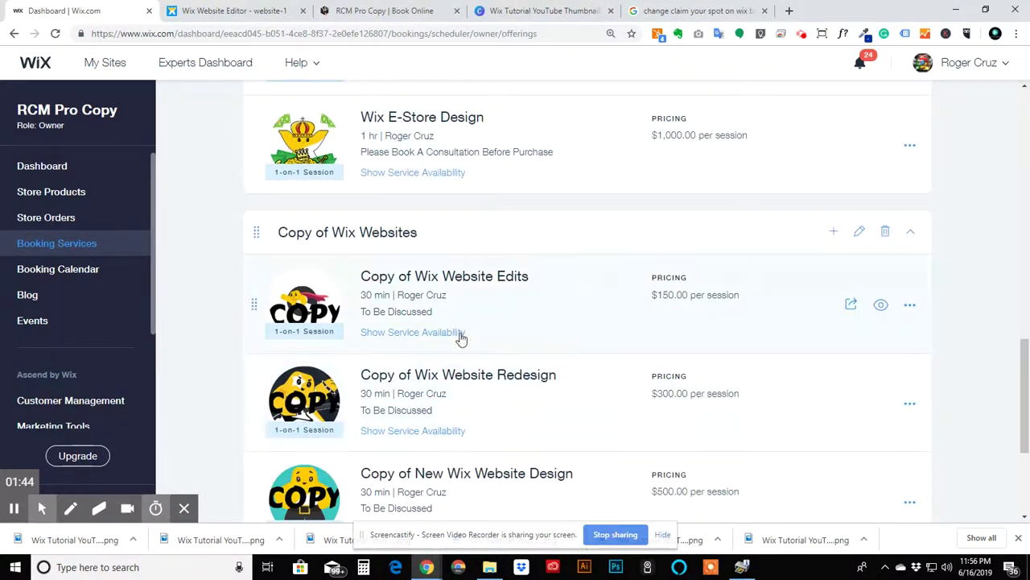
scroll(461, 338, down, 3)
scroll(461, 338, up, 10)
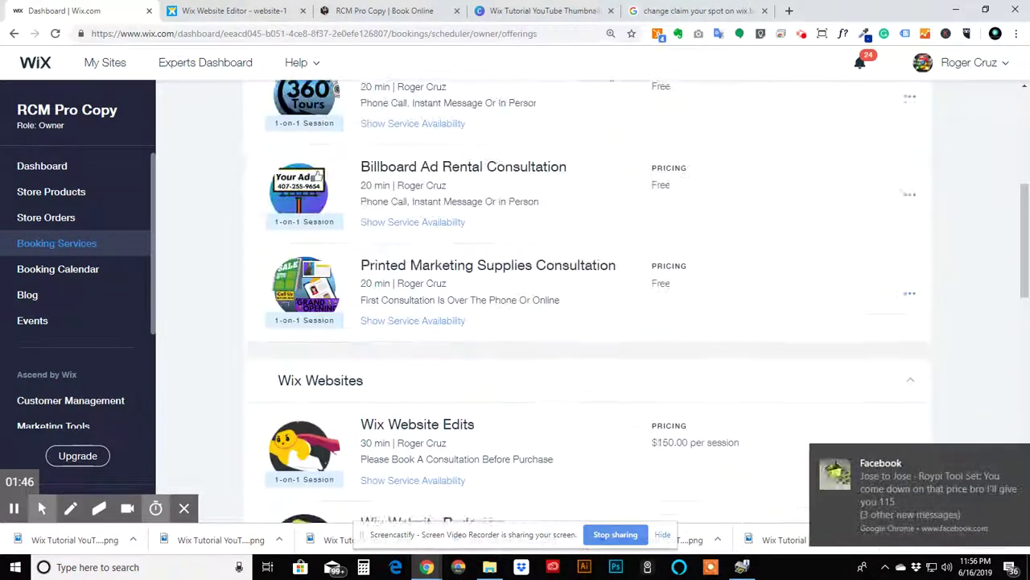
scroll(588, 322, down, 2)
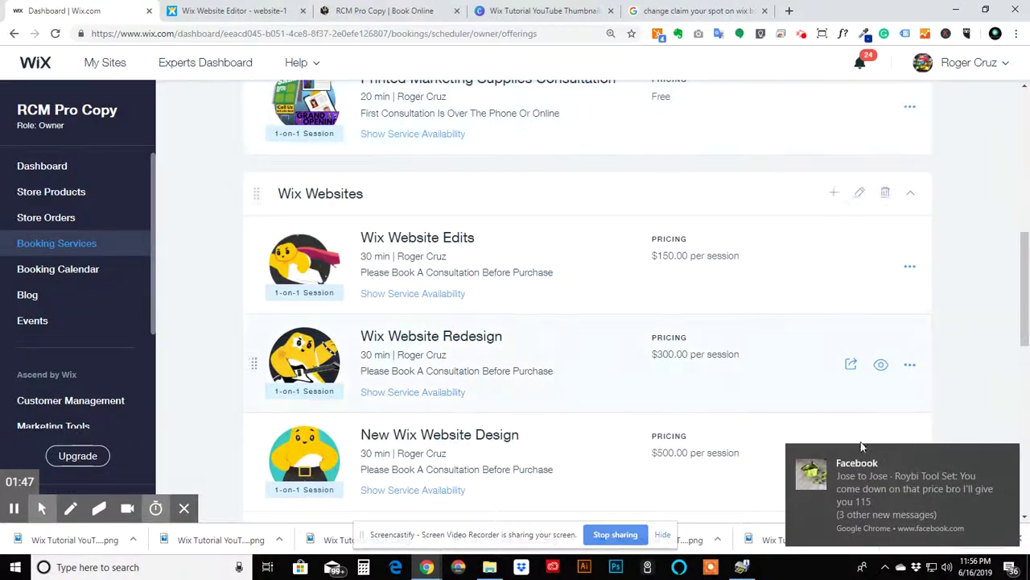
click(1005, 453)
scroll(531, 359, up, 3)
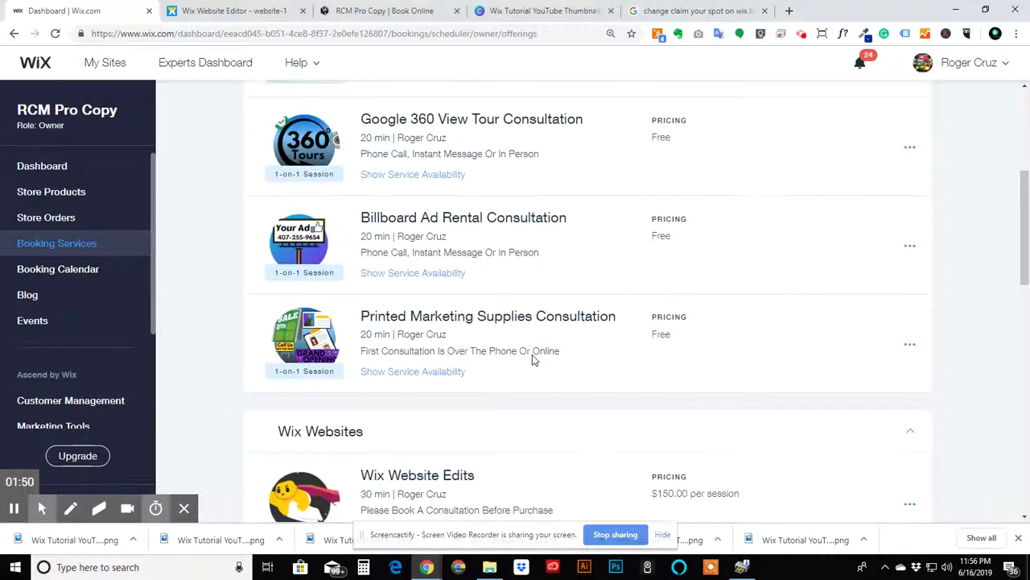
scroll(531, 359, up, 3)
- Switch to the live booking page and compare the services under Free Consultations and Wix Websites
click(376, 7)
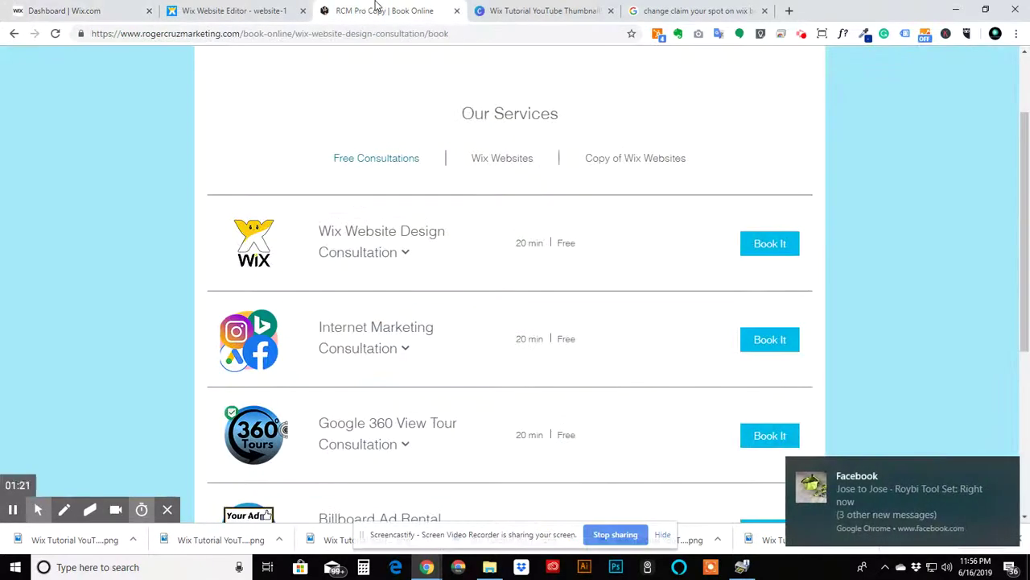
click(1008, 469)
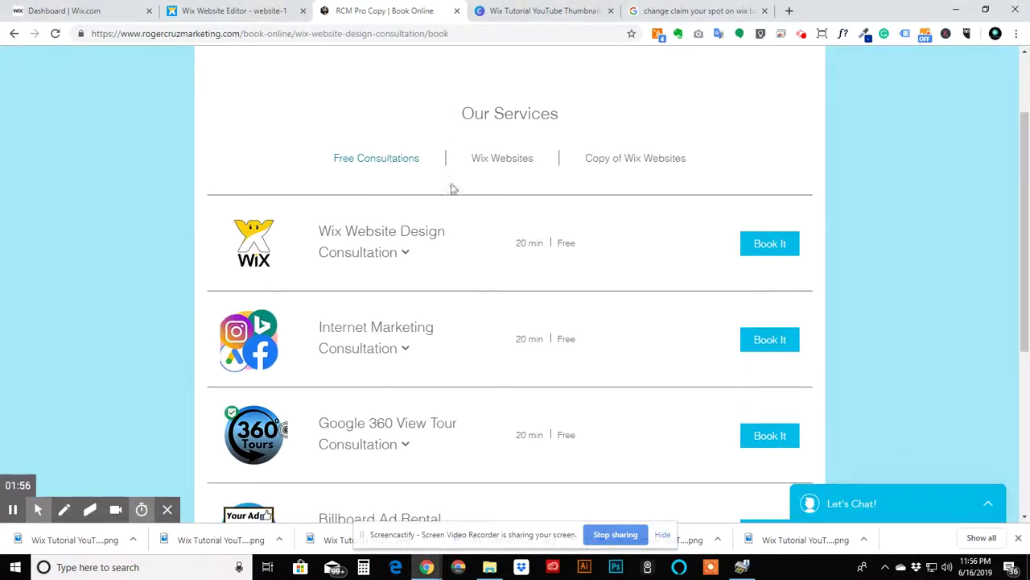
click(503, 157)
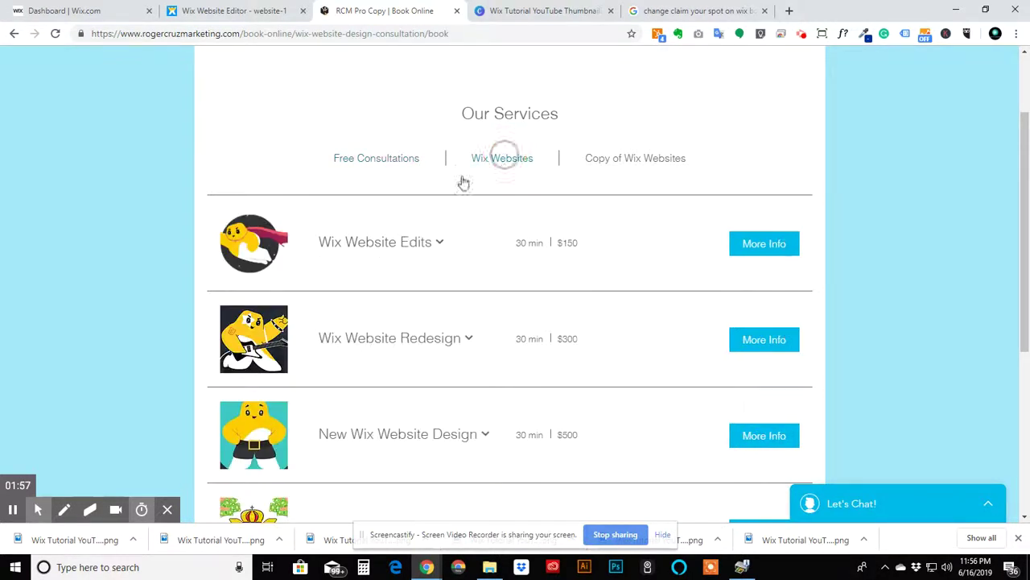
click(369, 158)
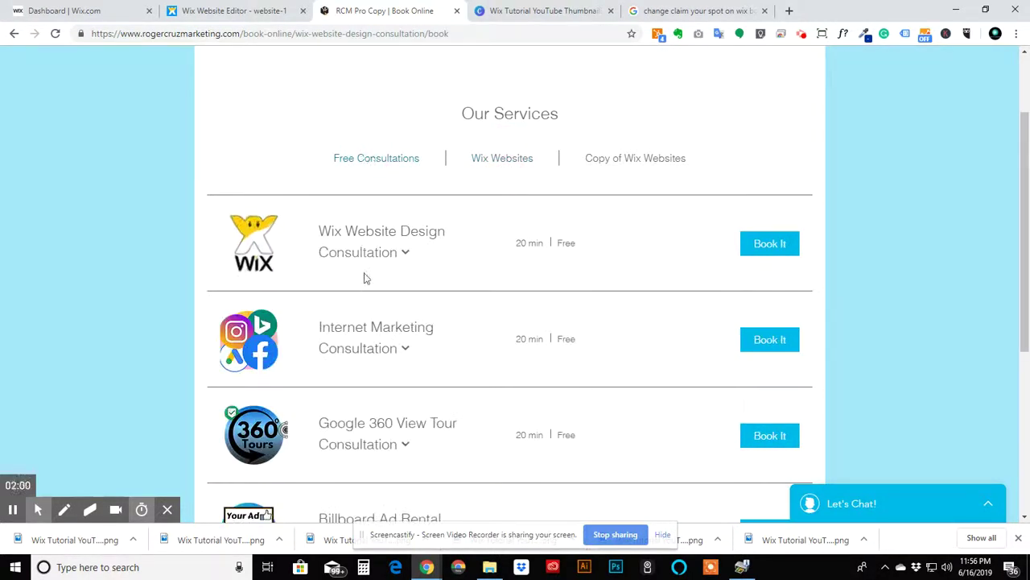
click(501, 159)
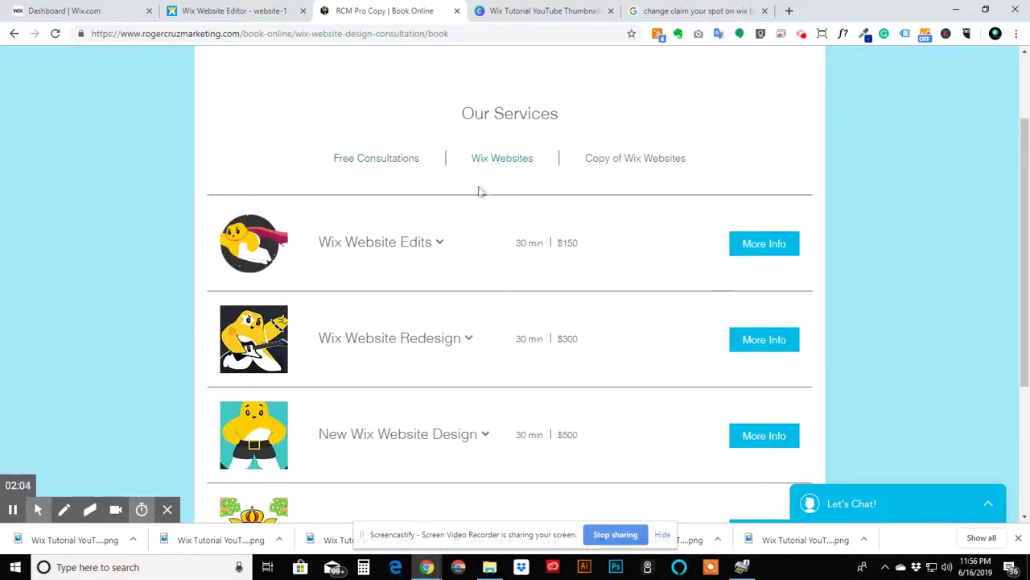
scroll(564, 209, down, 1)
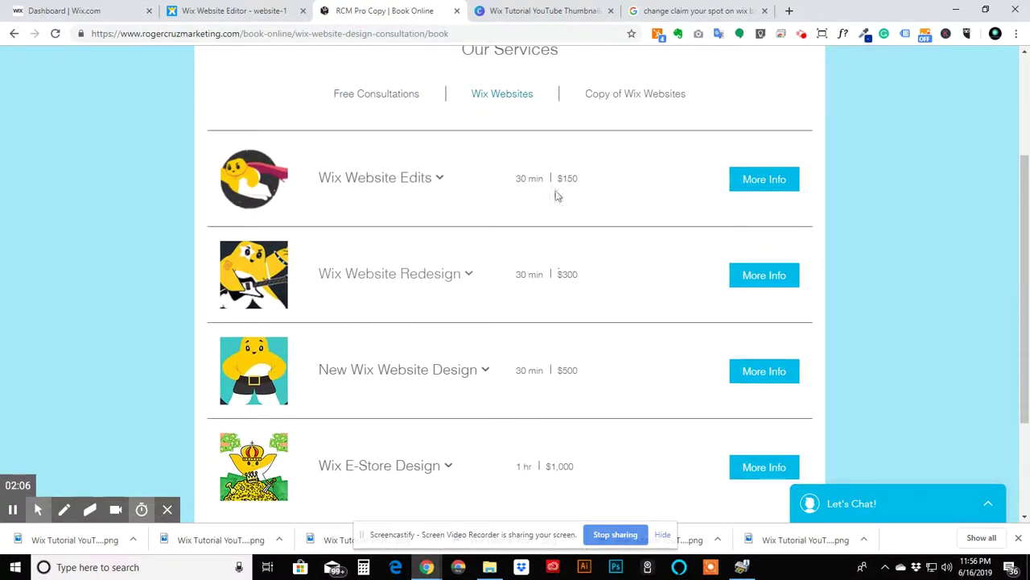
scroll(559, 335, down, 2)
scroll(543, 348, up, 3)
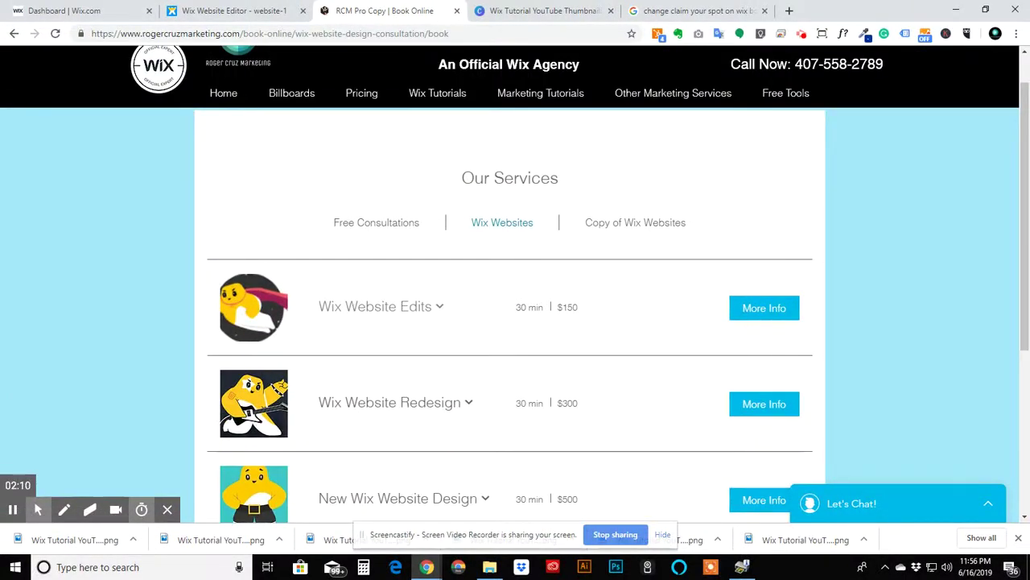
- Examine the Wix Website Edits service's short description and its details page, including the consultation note under Location & Contact Details
click(413, 311)
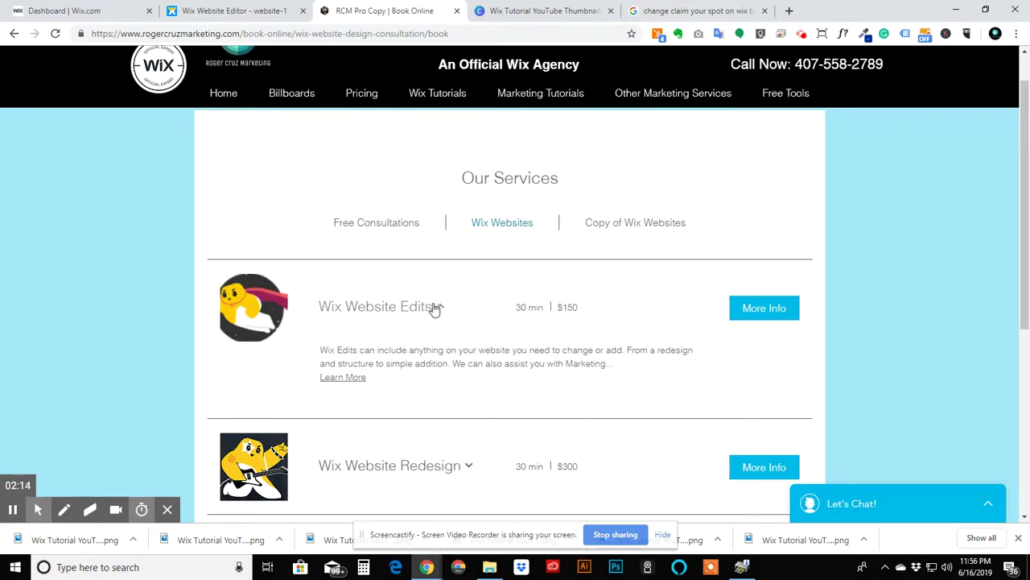
click(434, 309)
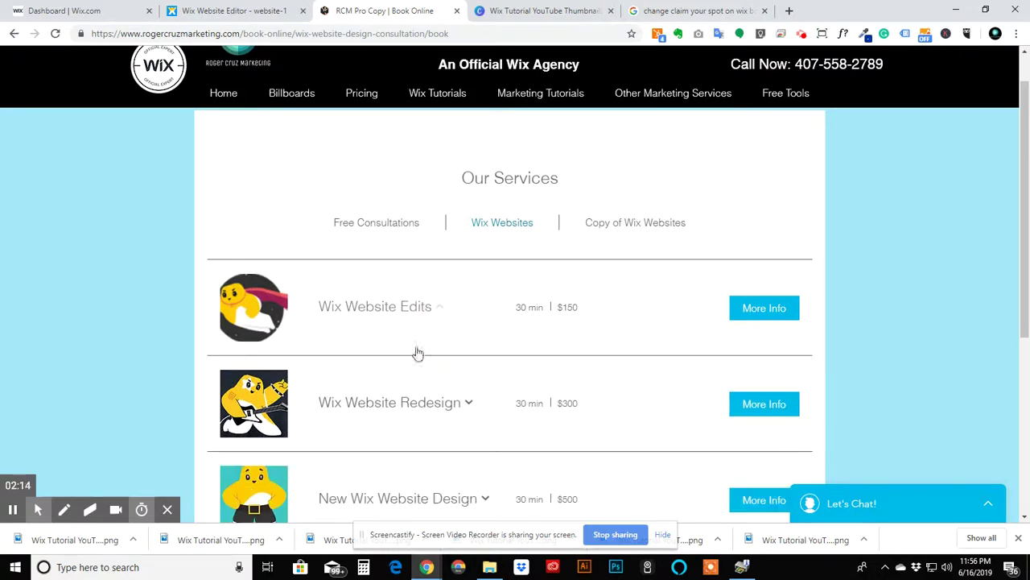
click(769, 307)
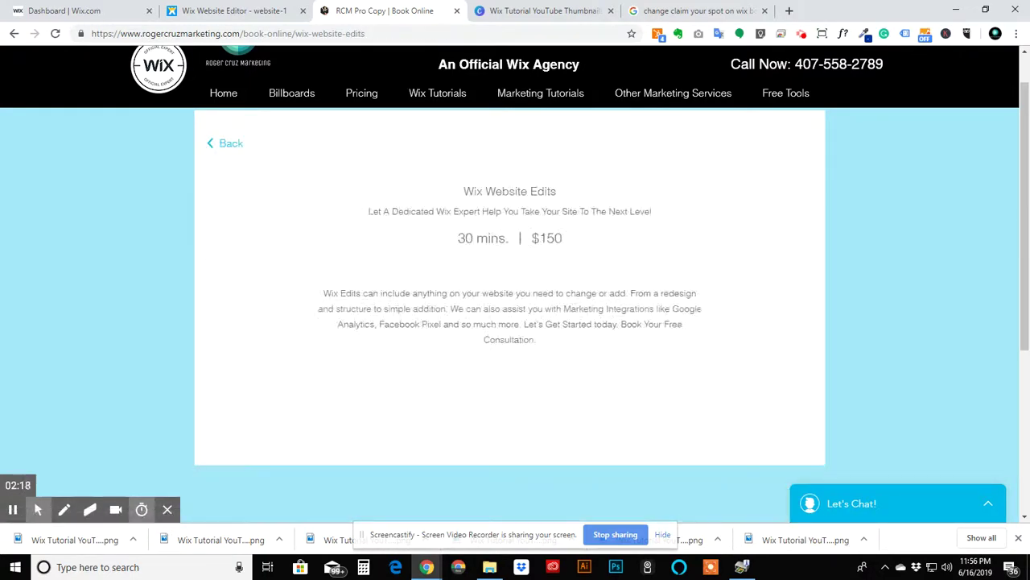
scroll(605, 362, down, 1)
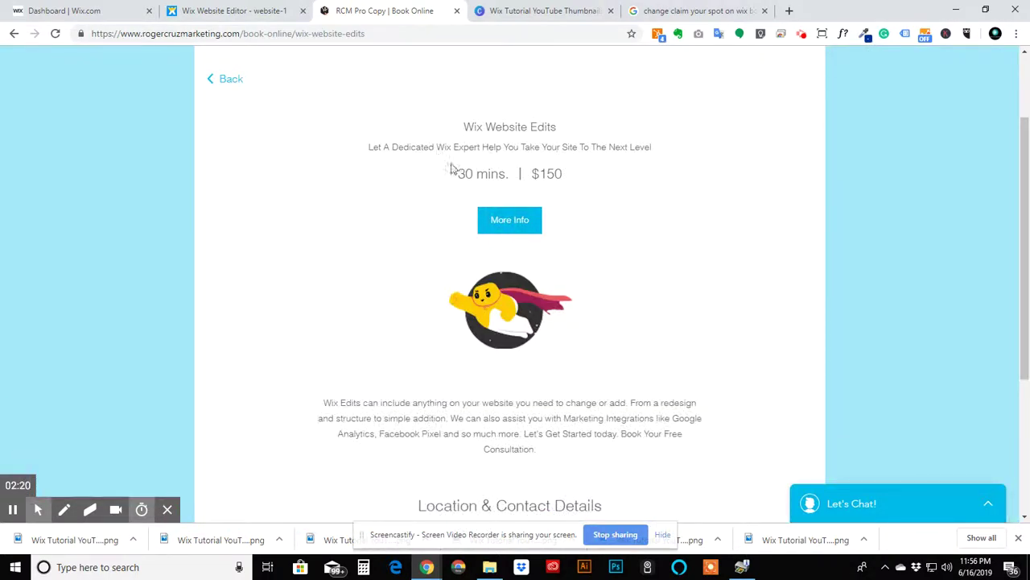
scroll(506, 230, down, 3)
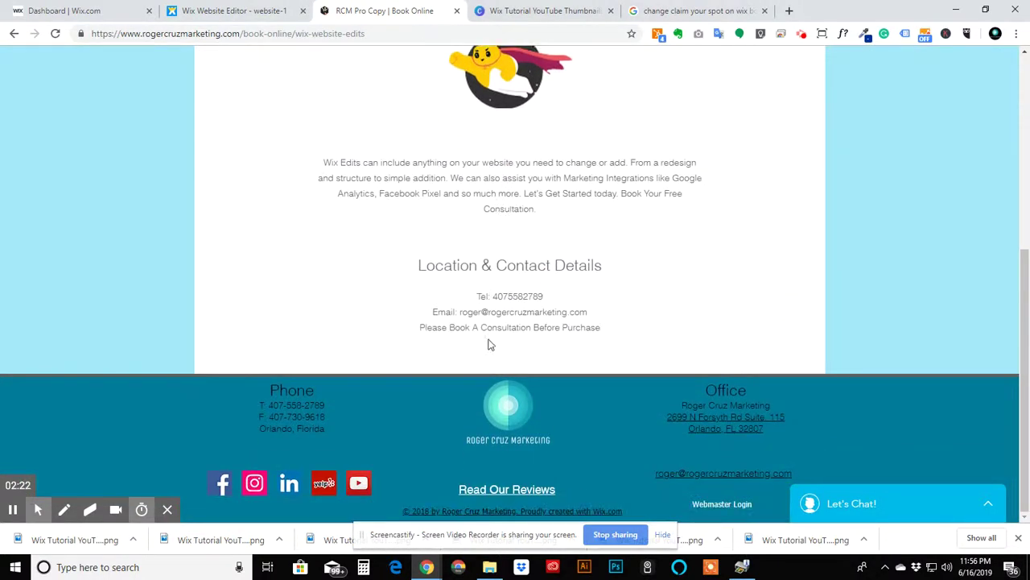
drag(421, 330, 612, 326)
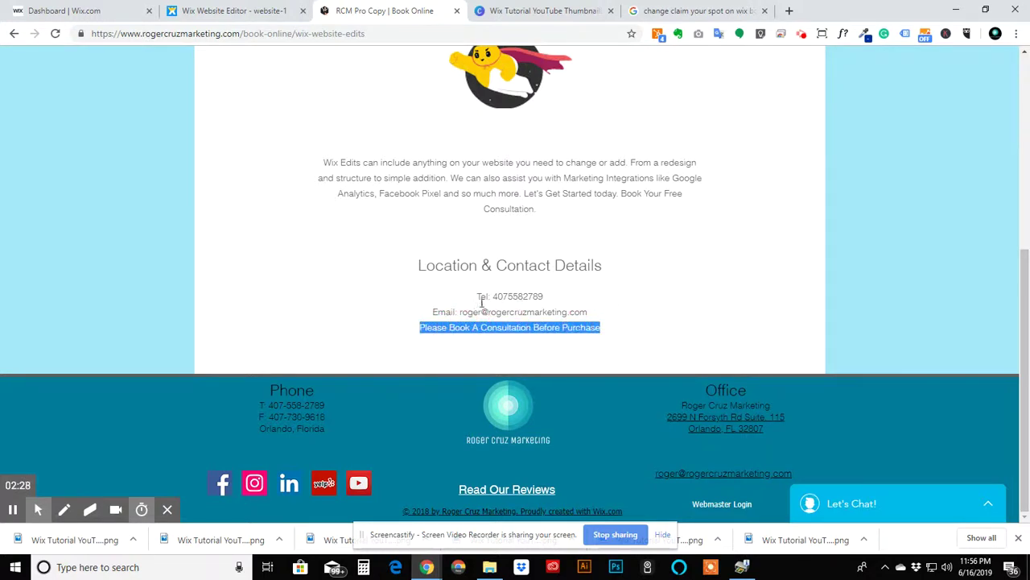
click(446, 300)
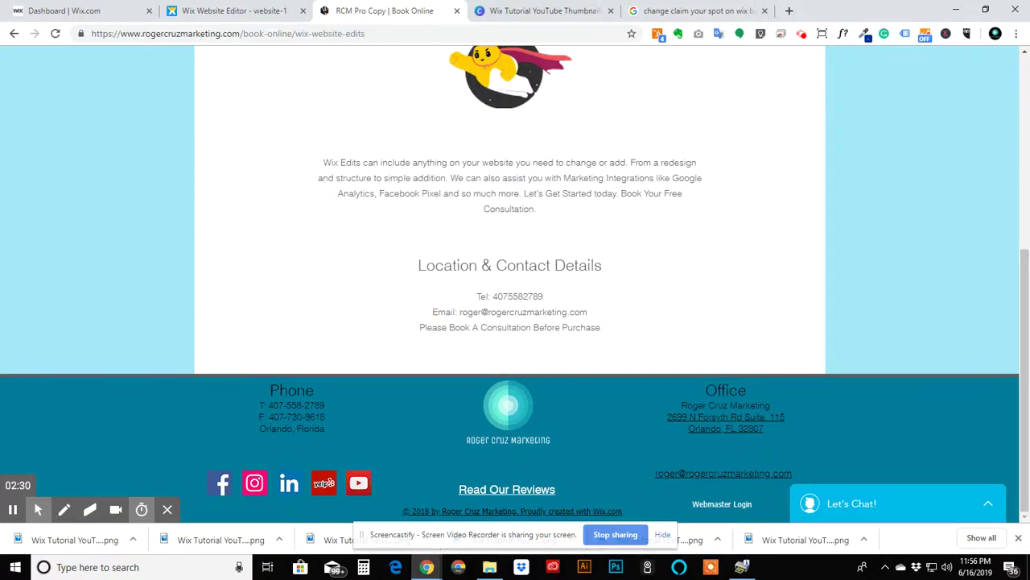
scroll(515, 281, up, 4)
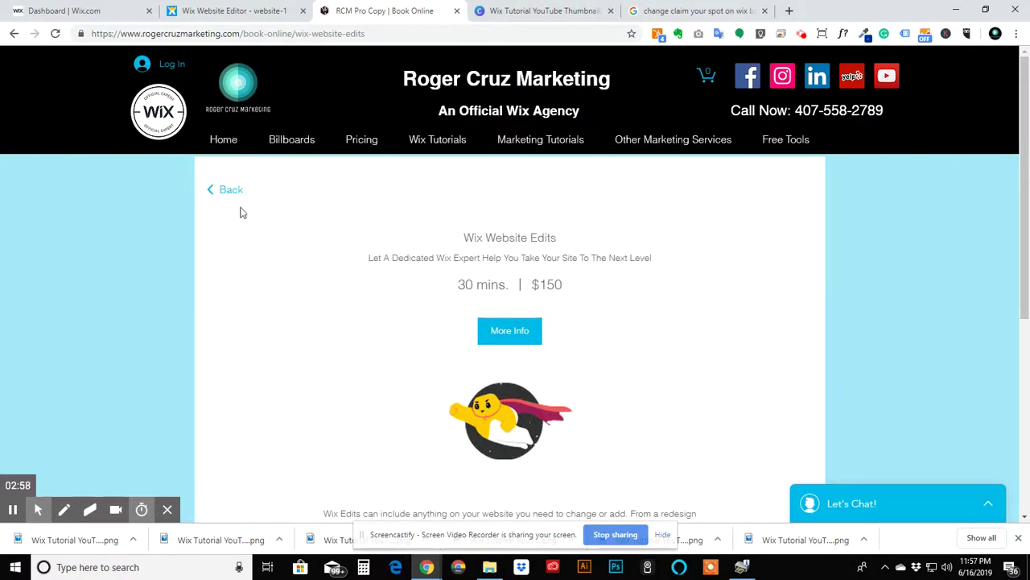
- Return to the services list and examine the services in the Copy of Wix Websites category
click(229, 190)
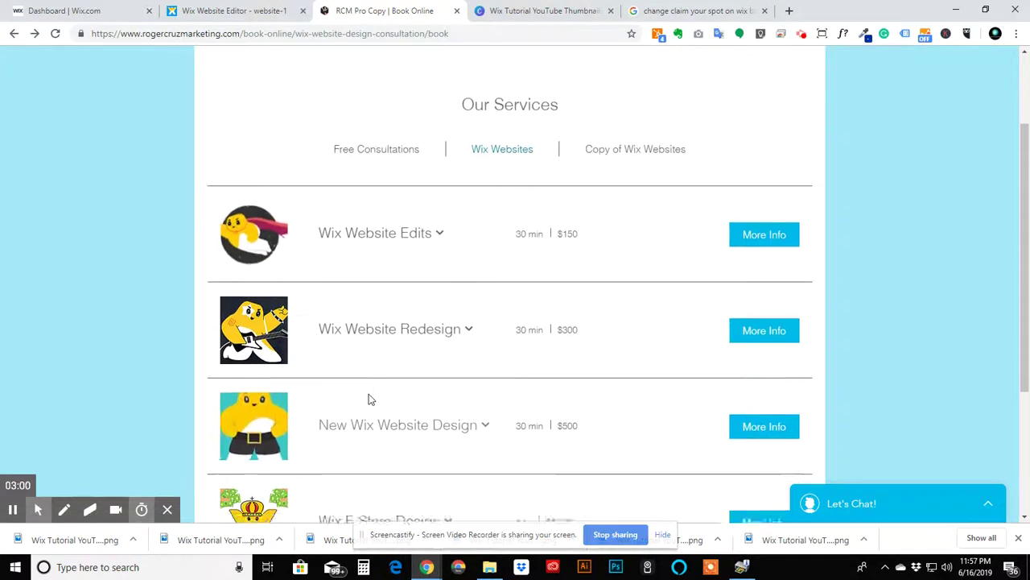
scroll(369, 400, down, 1)
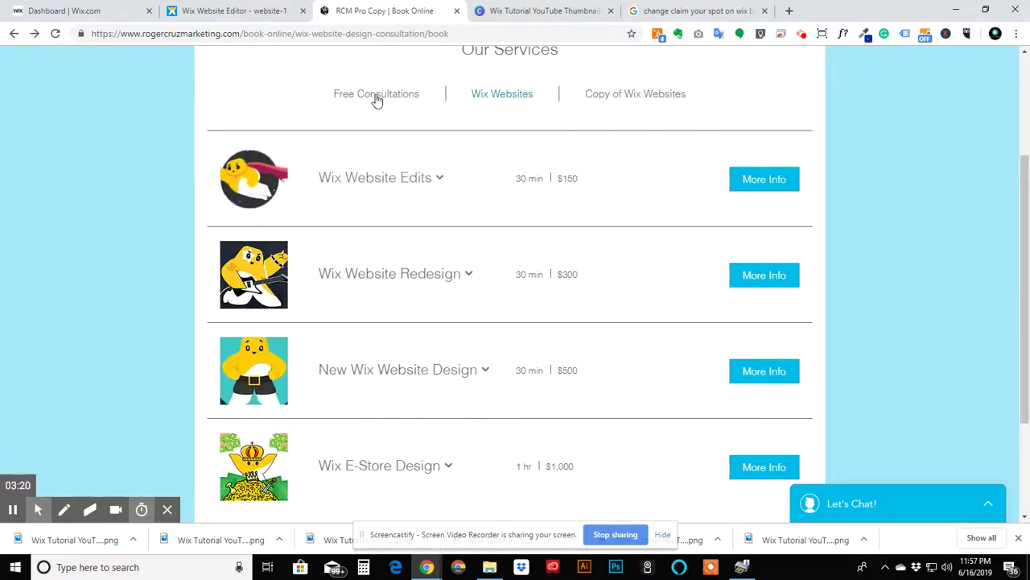
click(646, 107)
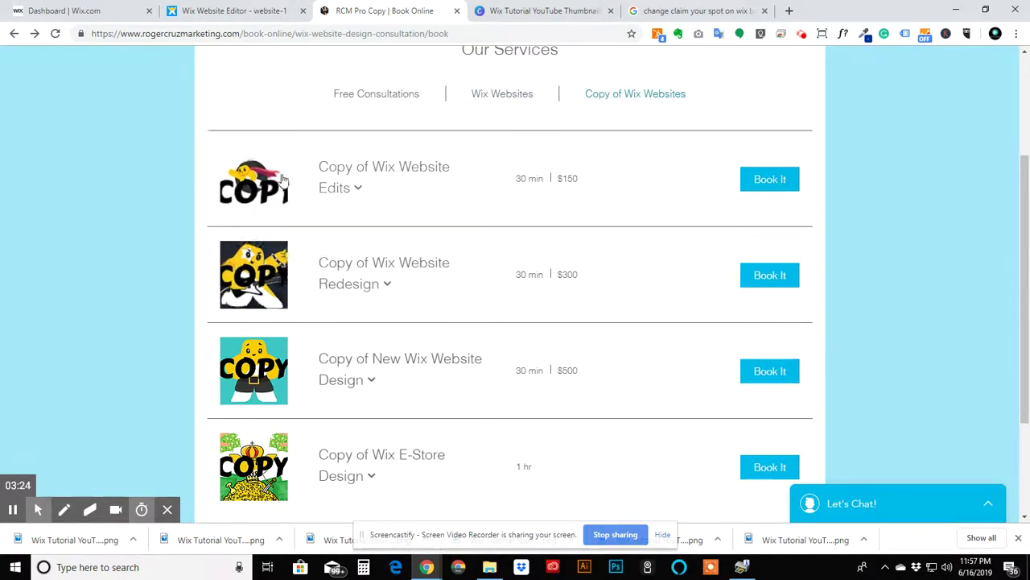
scroll(248, 340, down, 2)
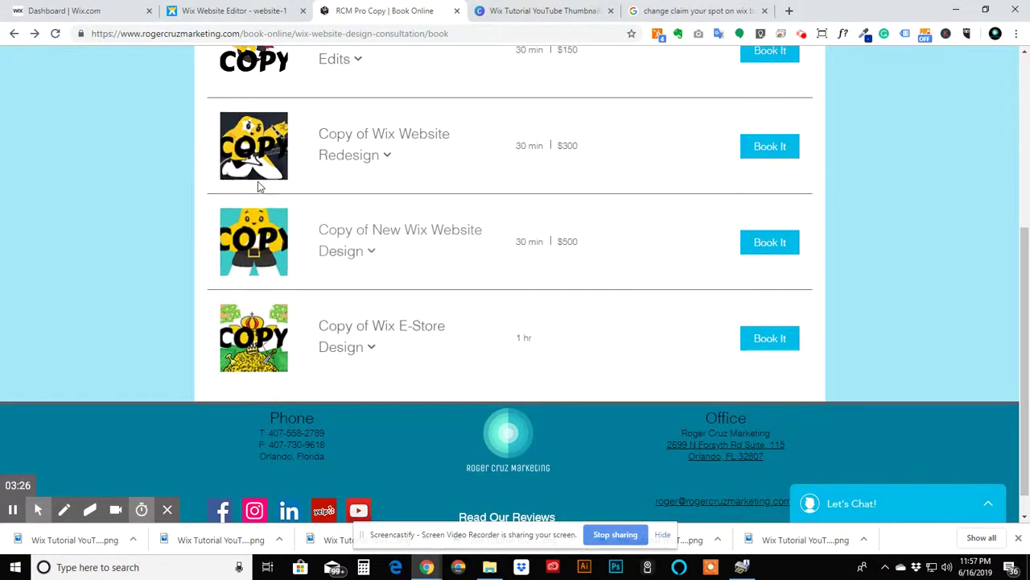
scroll(247, 340, up, 2)
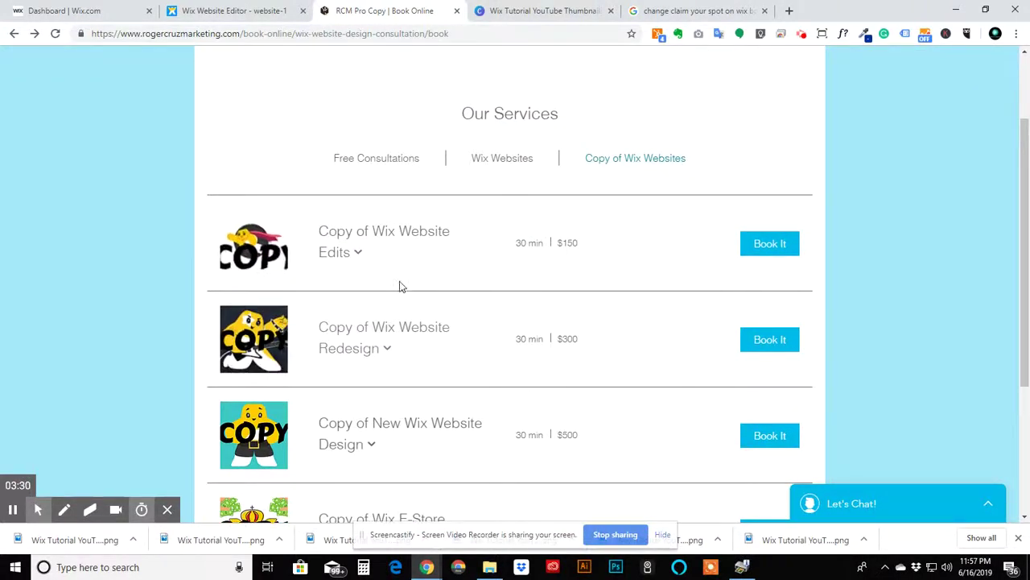
- Choose Copy of Wix Website Edits for booking and submit the June 21, 2019 5:30 pm time slot
click(407, 244)
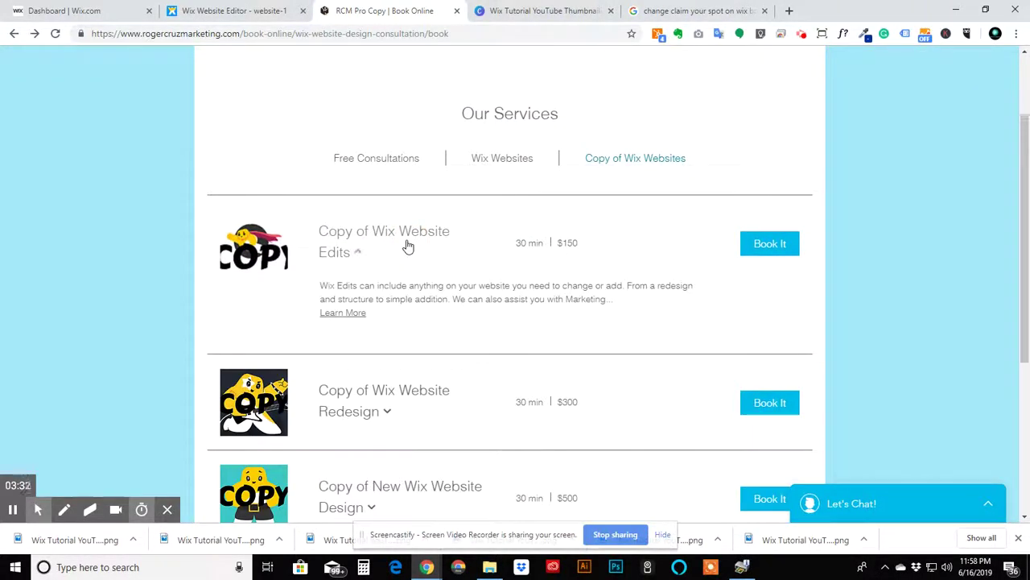
click(752, 246)
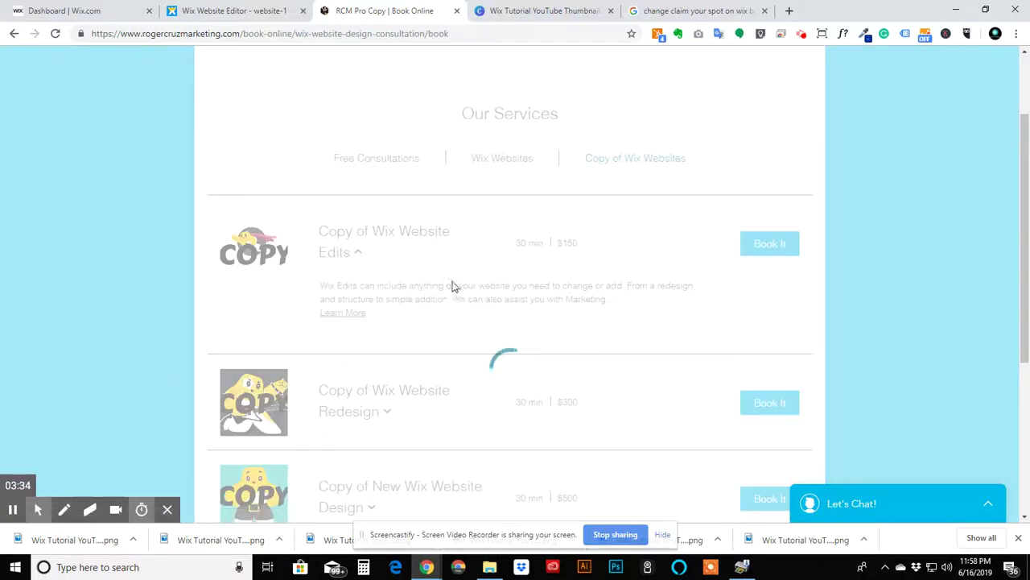
scroll(459, 283, down, 1)
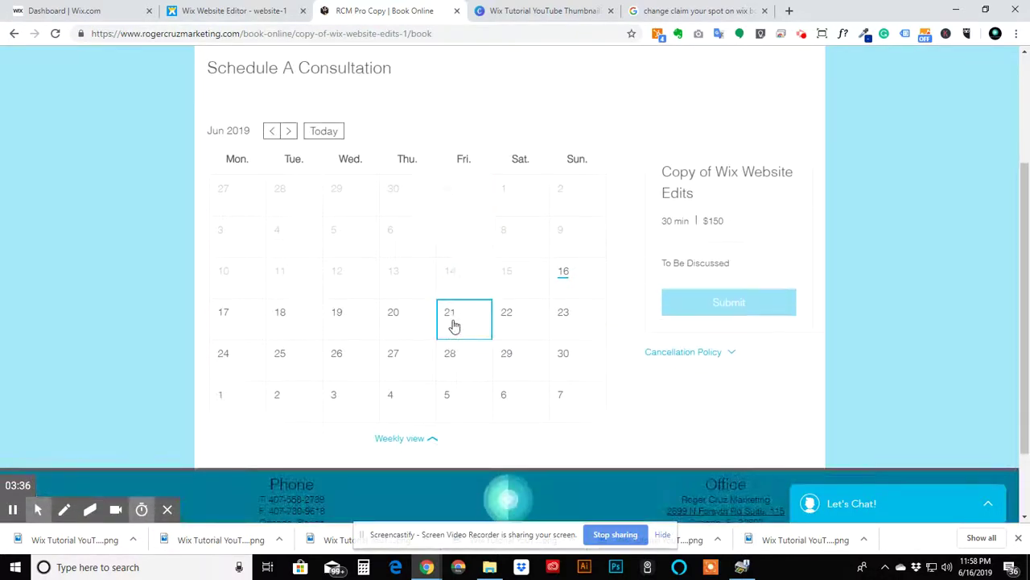
click(456, 326)
click(556, 334)
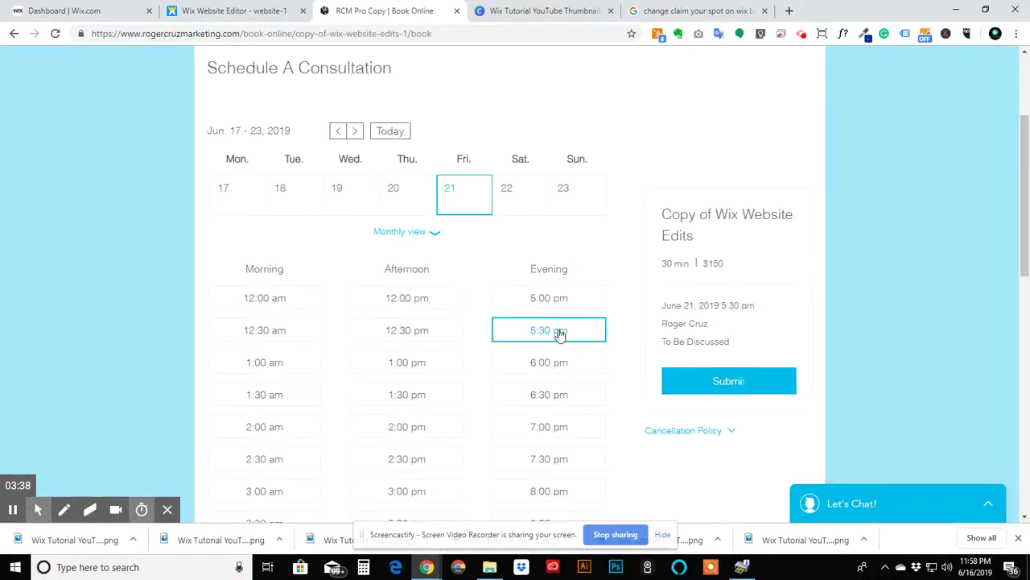
click(712, 398)
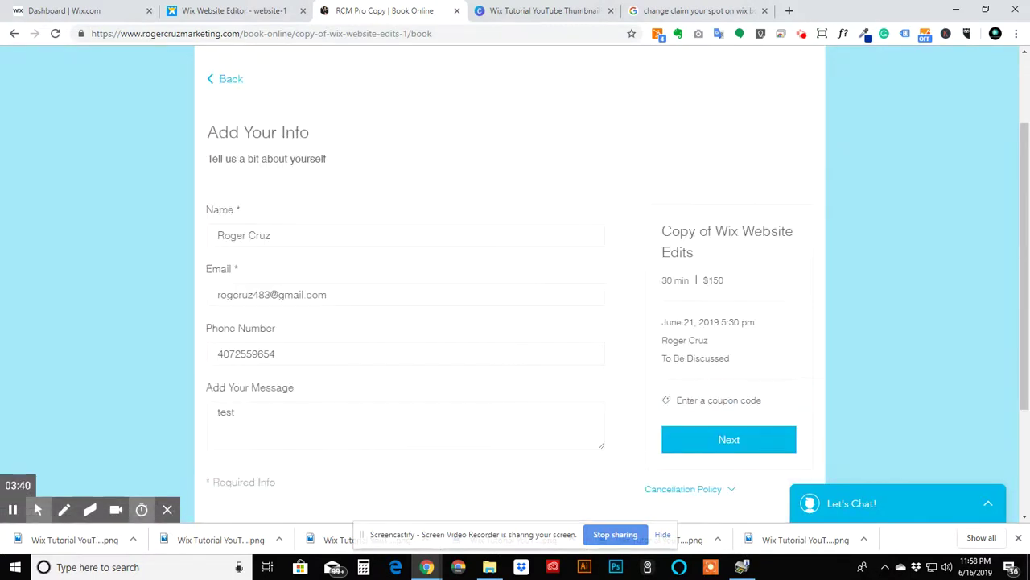
- Continue with the prefilled customer info to the payment page and examine the card and PayPal payment options
click(737, 441)
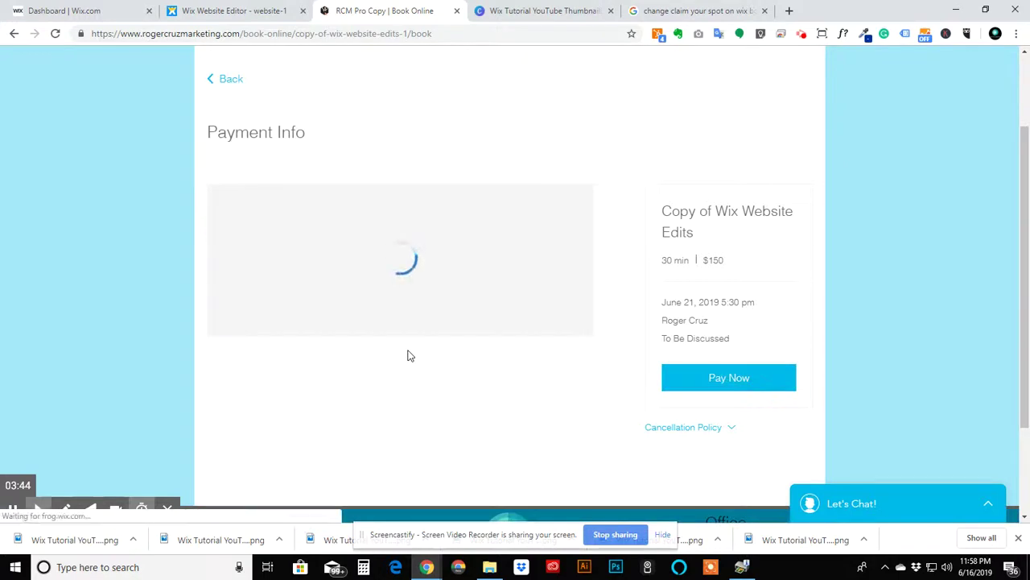
scroll(393, 336, down, 3)
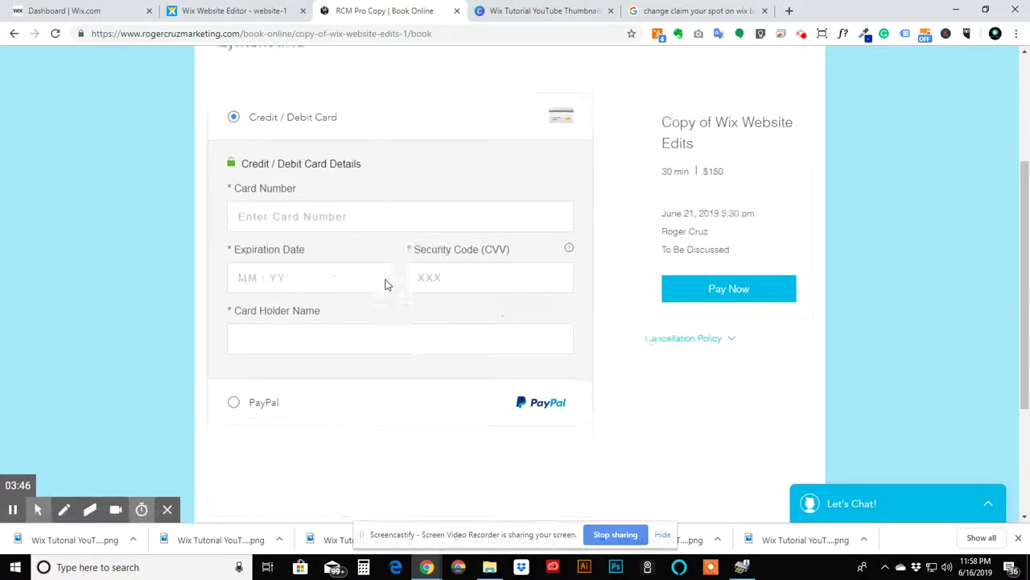
scroll(365, 250, up, 3)
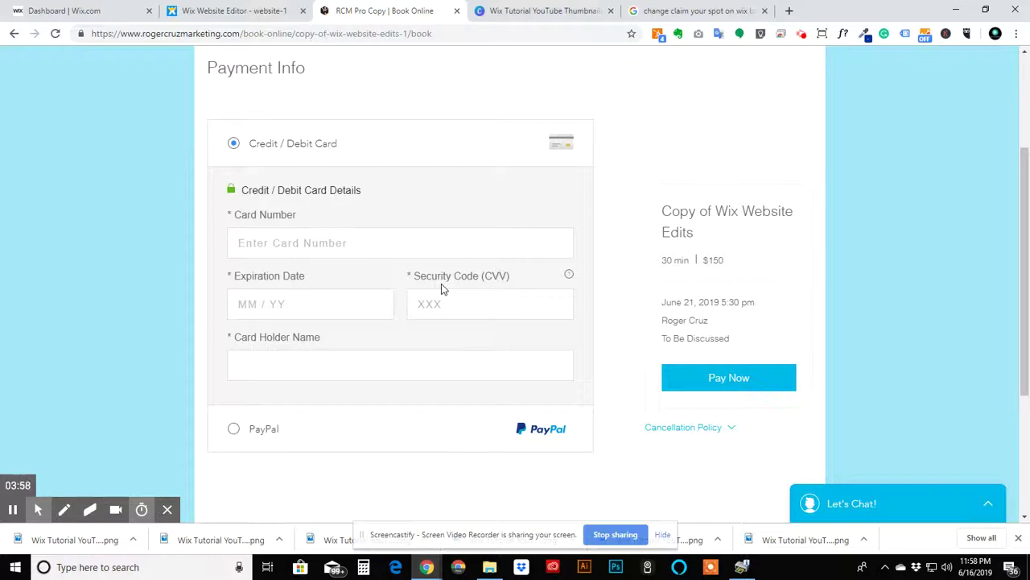
scroll(432, 325, down, 2)
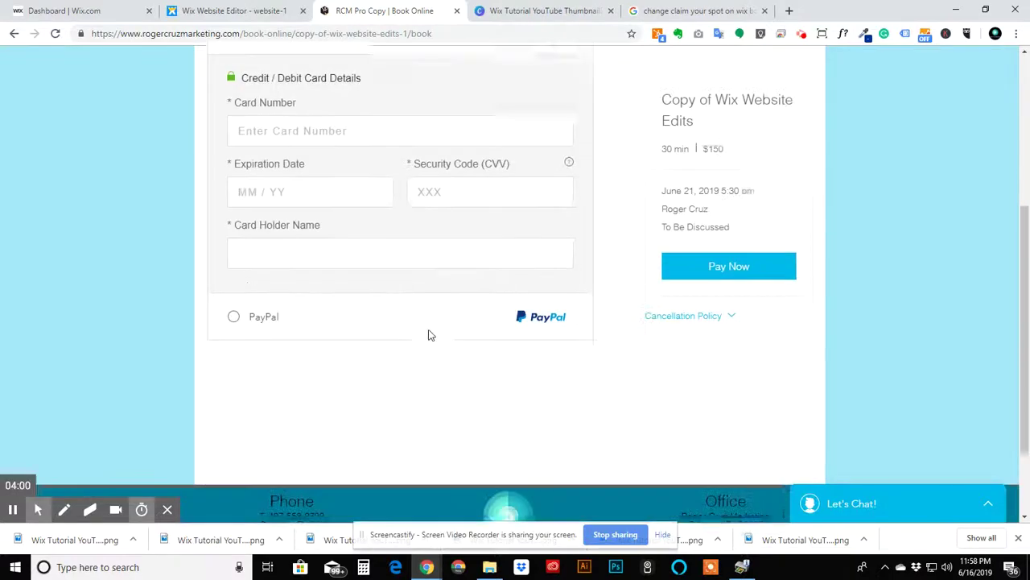
- Back out of the Copy of Wix Website Edits booking to the Copy of Wix Websites services list
click(211, 190)
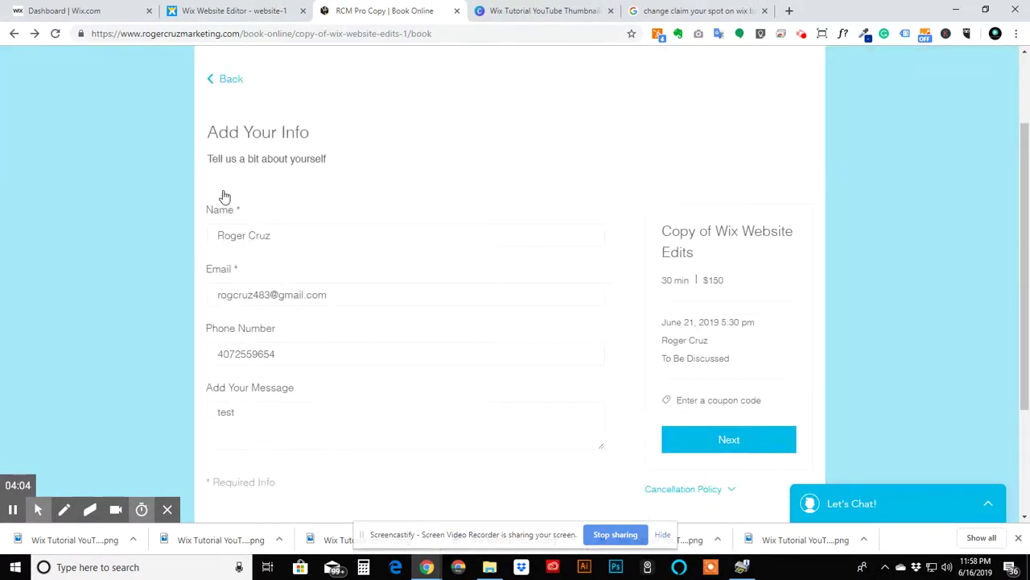
click(231, 80)
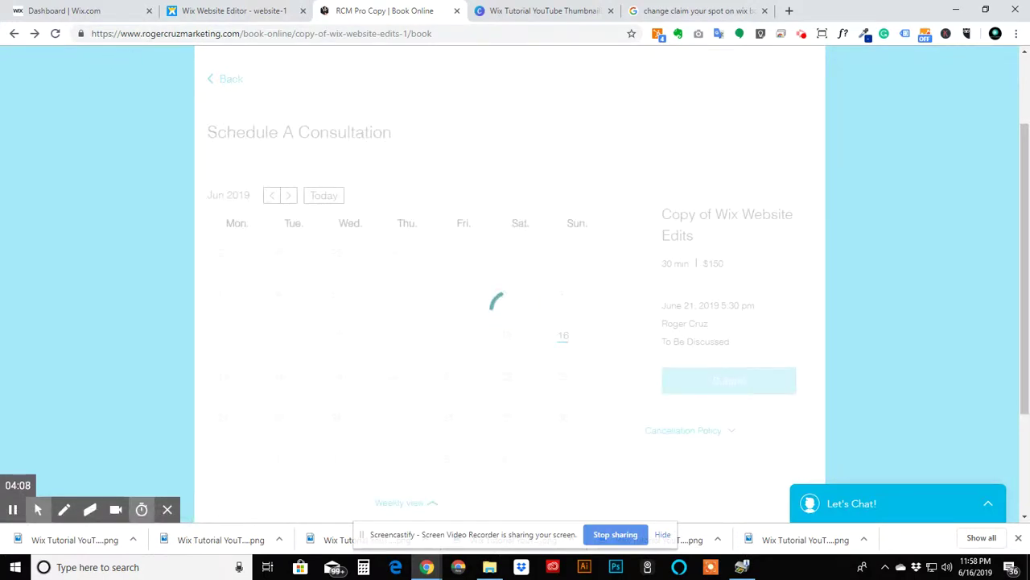
click(231, 80)
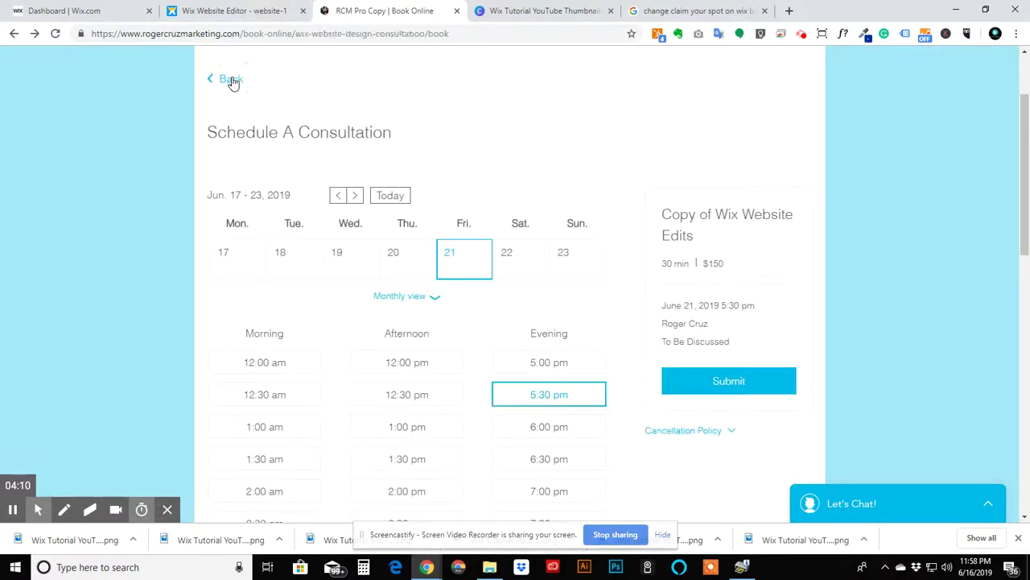
scroll(385, 327, down, 1)
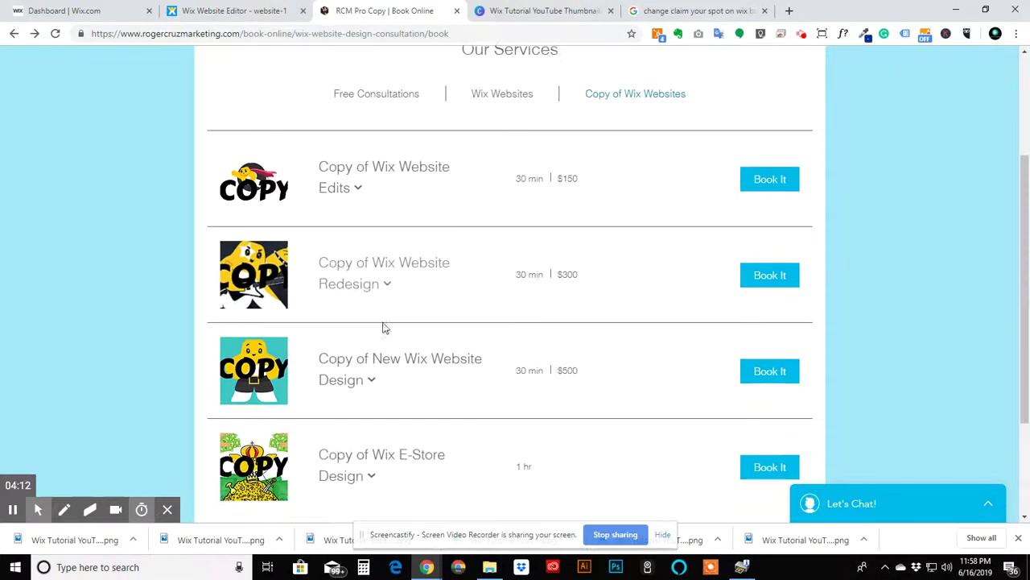
- Book Copy of Wix Website Redesign for June 21, 2019 at 5:00 pm using the prefilled customer info
click(412, 277)
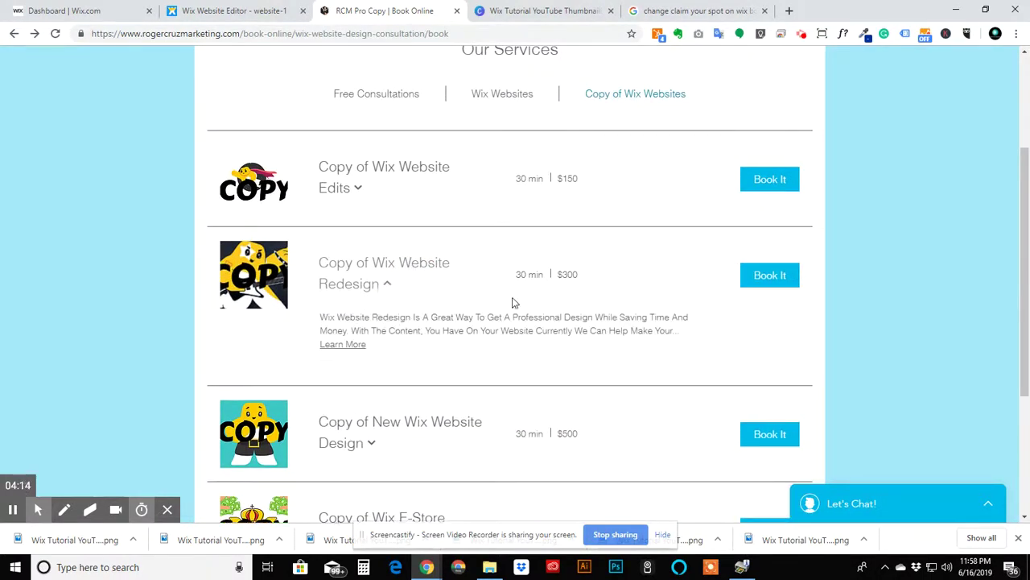
click(749, 277)
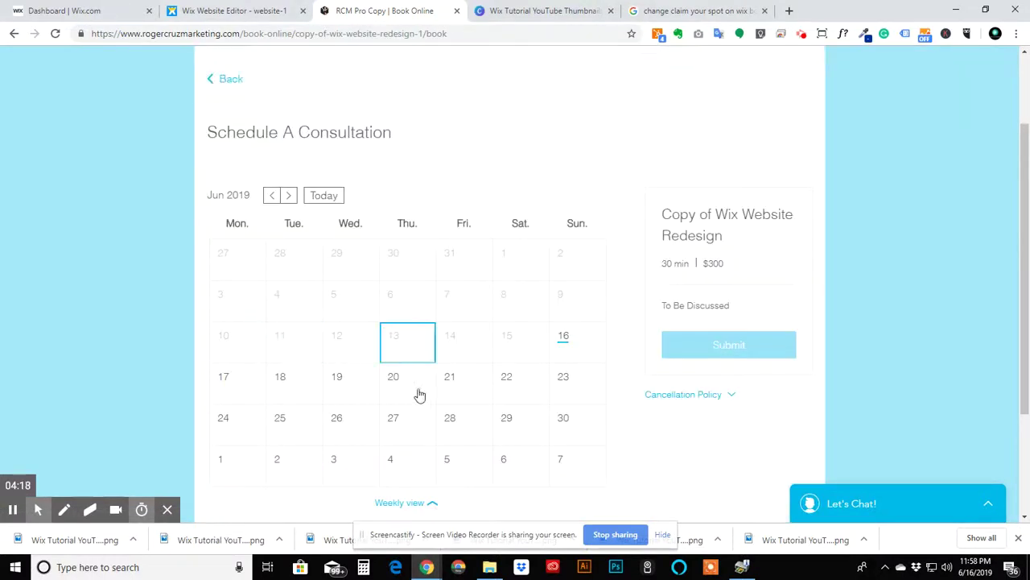
click(445, 380)
click(554, 367)
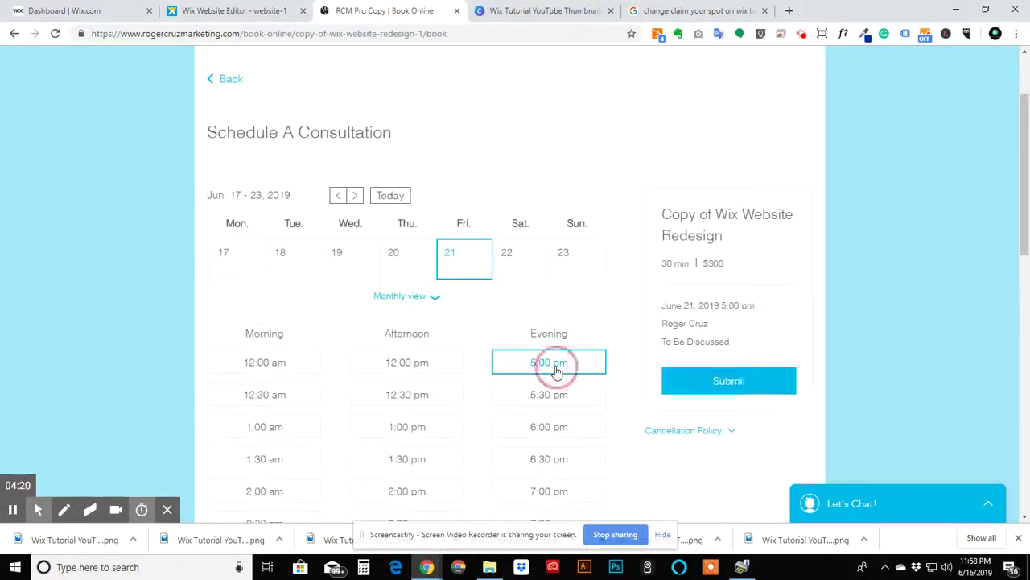
click(716, 391)
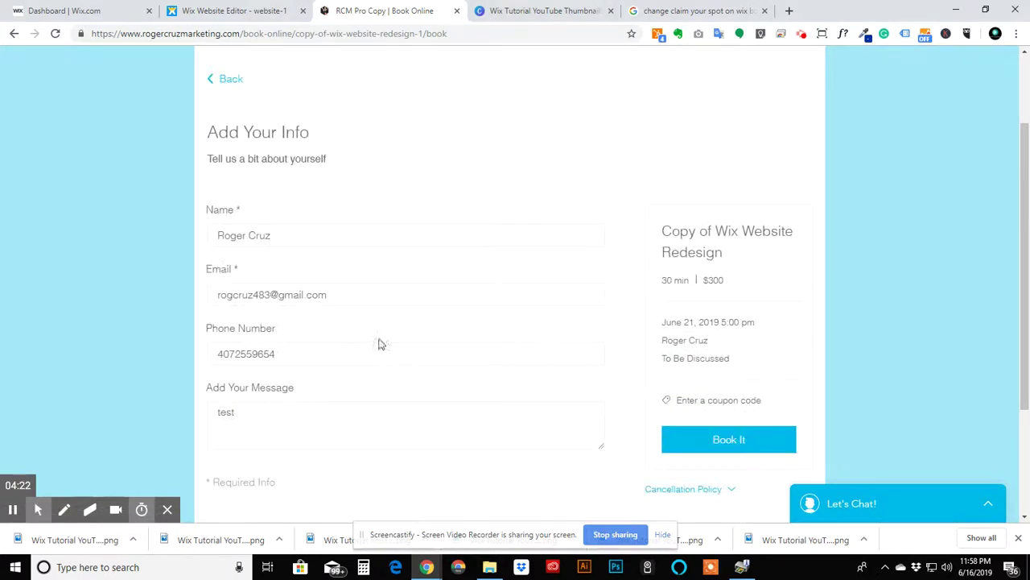
click(706, 448)
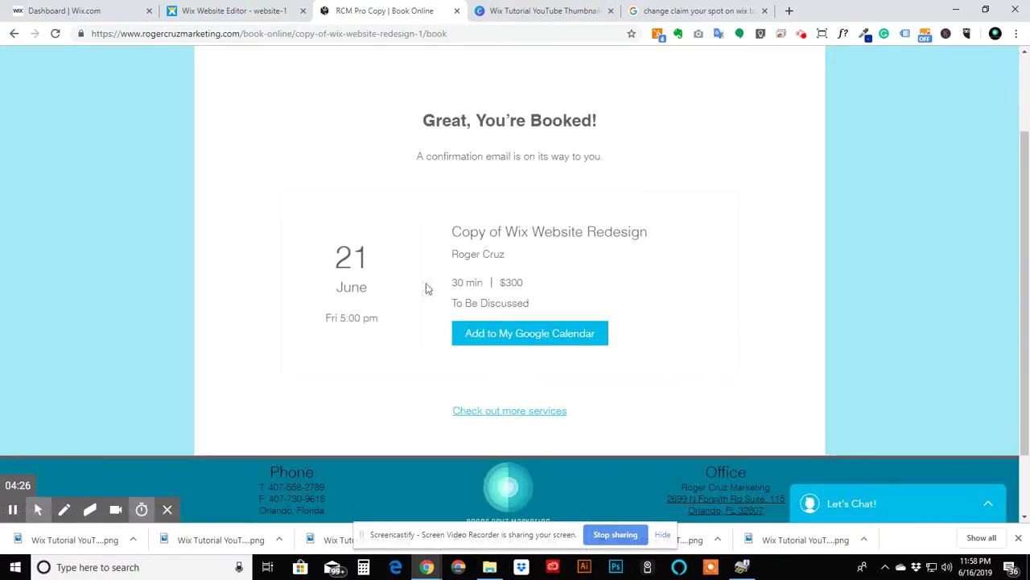
- Return to the services list from the booking confirmation and start booking Copy of New Wix Website Design
click(492, 414)
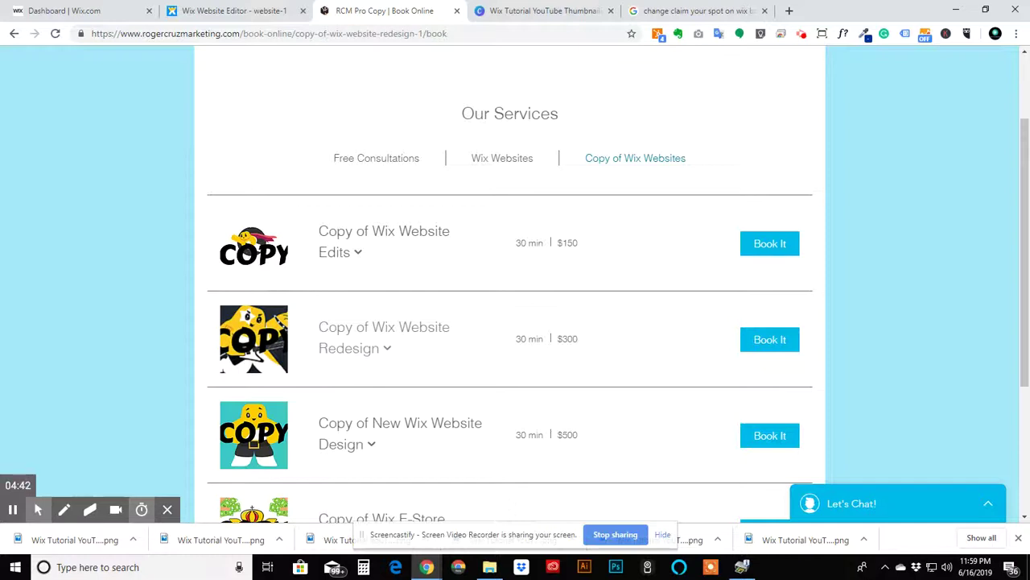
scroll(407, 329, down, 2)
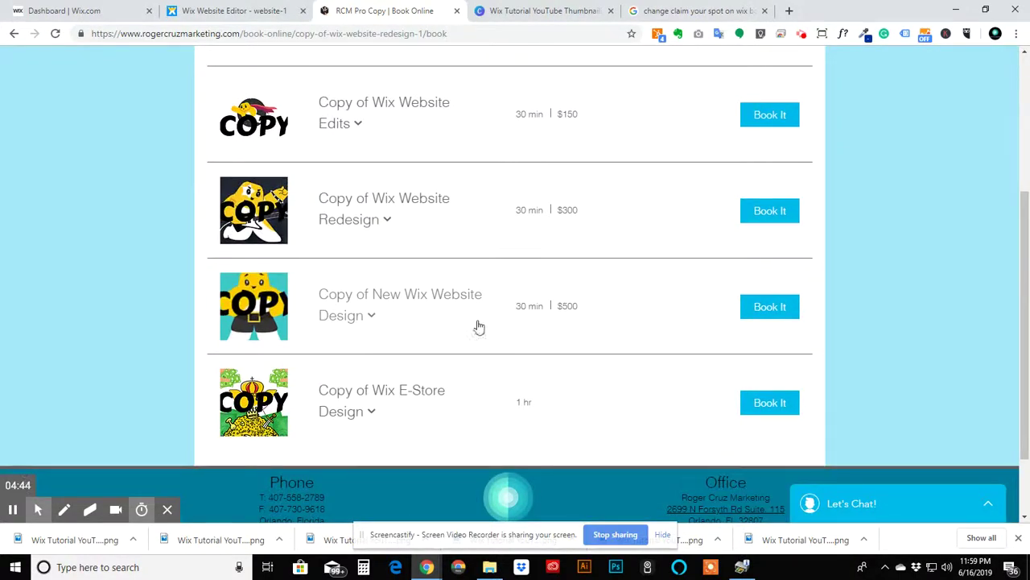
click(479, 326)
click(751, 308)
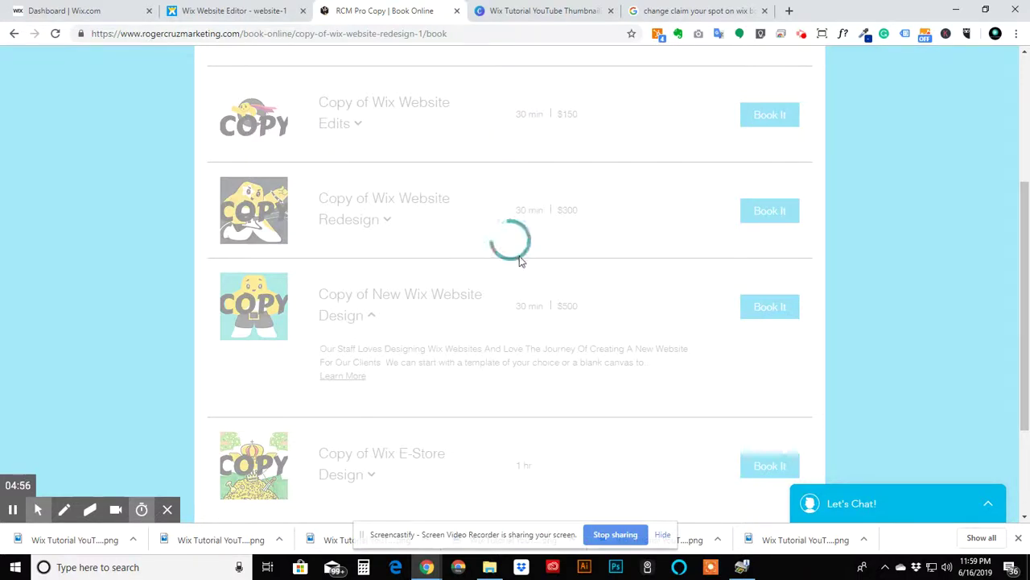
scroll(375, 252, down, 2)
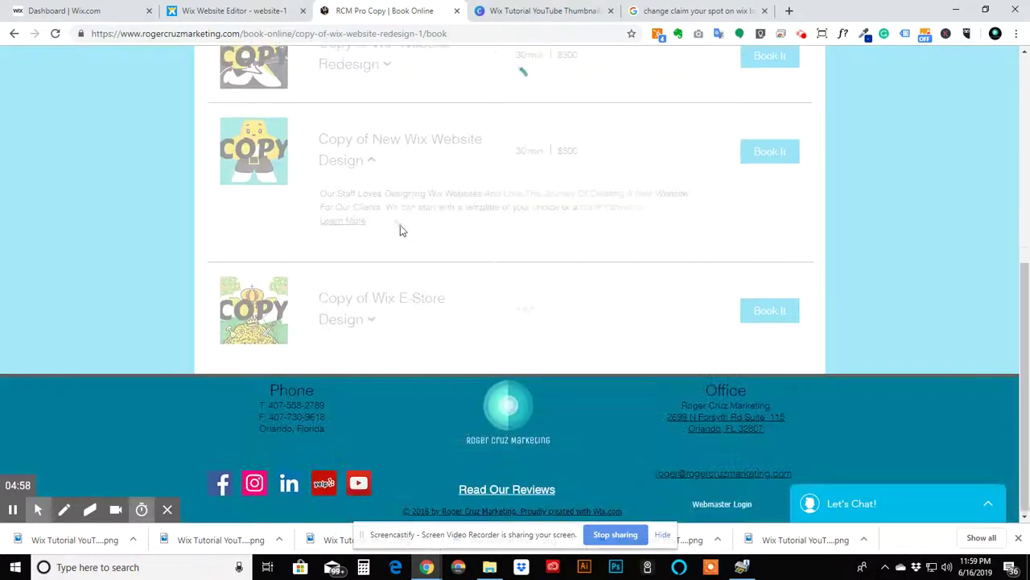
scroll(403, 230, up, 2)
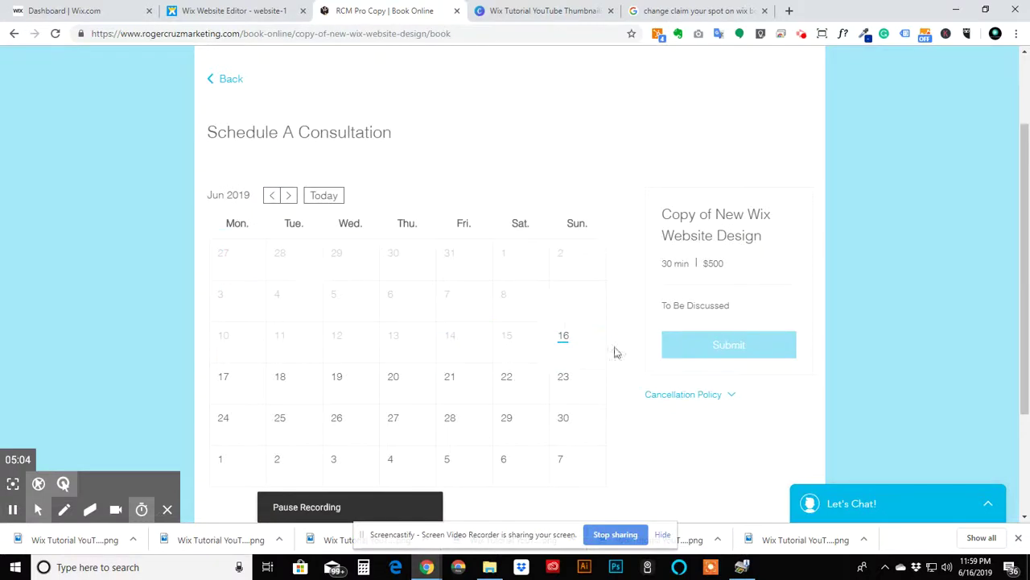
- Submit the June 28, 2019 6:00 pm time slot and continue with the prefilled customer info to the payment page
scroll(398, 241, down, 2)
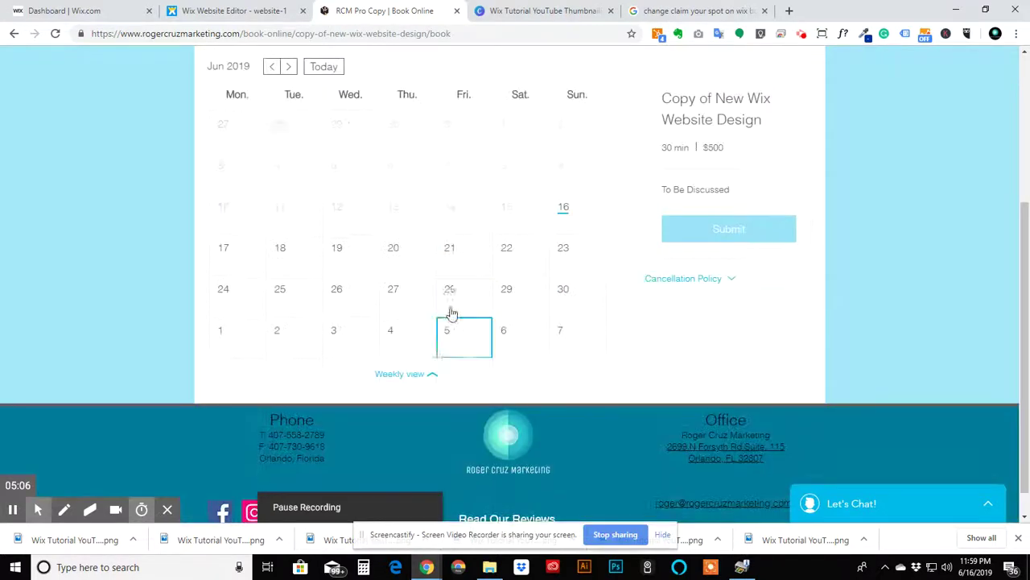
click(450, 287)
click(556, 299)
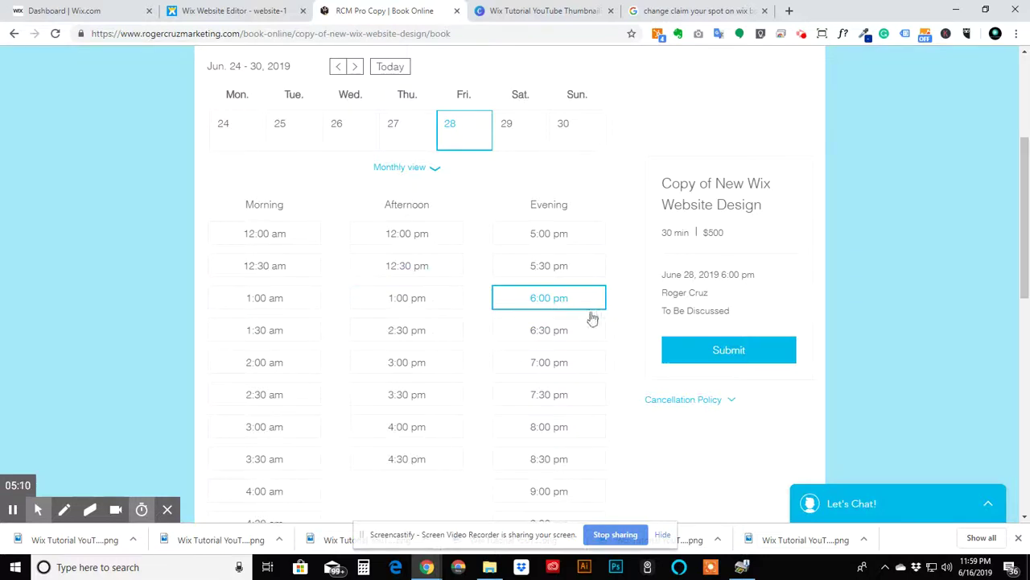
click(701, 349)
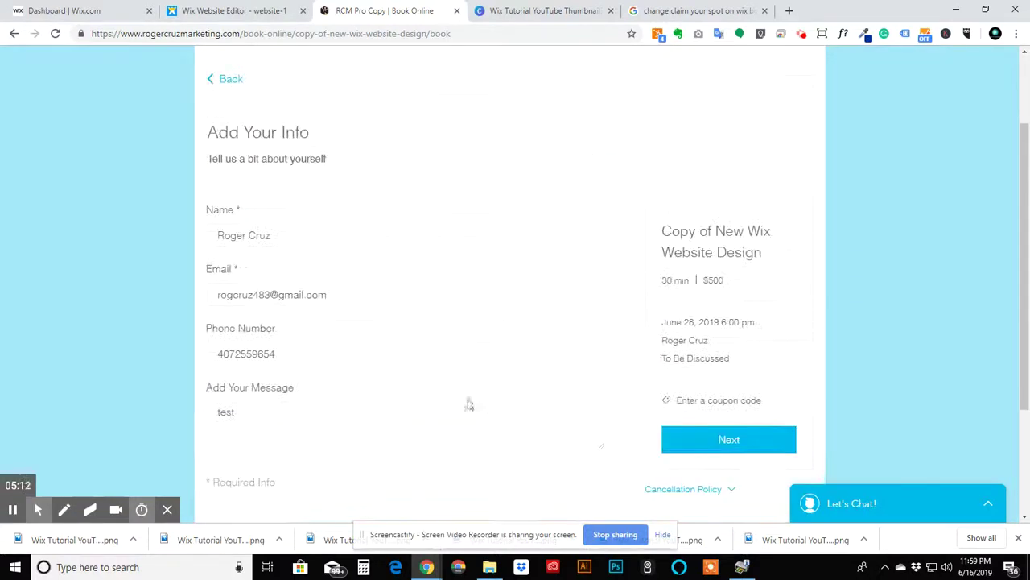
click(722, 433)
- Examine the Pay in Person, Credit / Debit Card and PayPal options for the Copy of New Wix Website Design booking
click(587, 456)
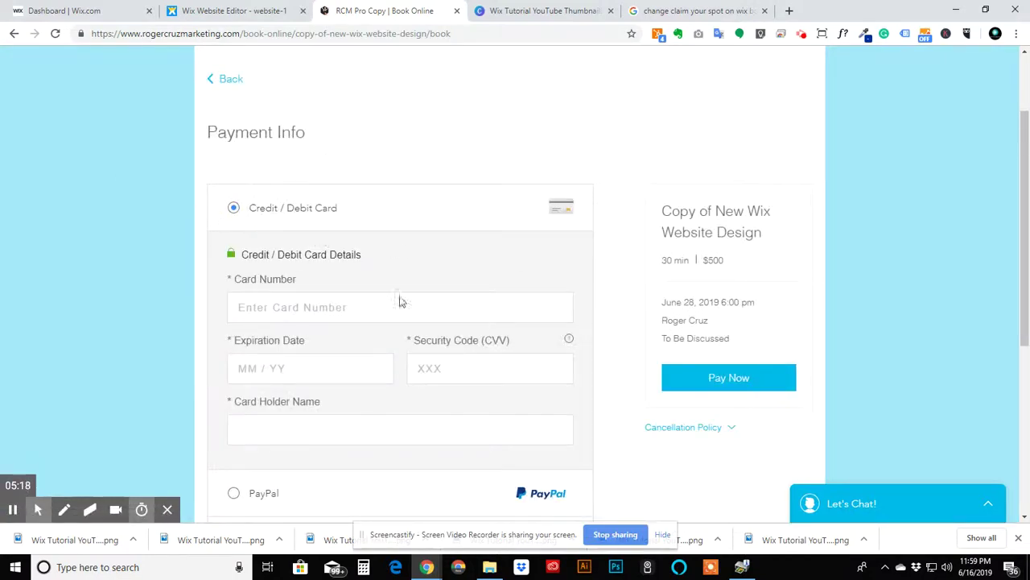
scroll(400, 301, down, 4)
click(291, 222)
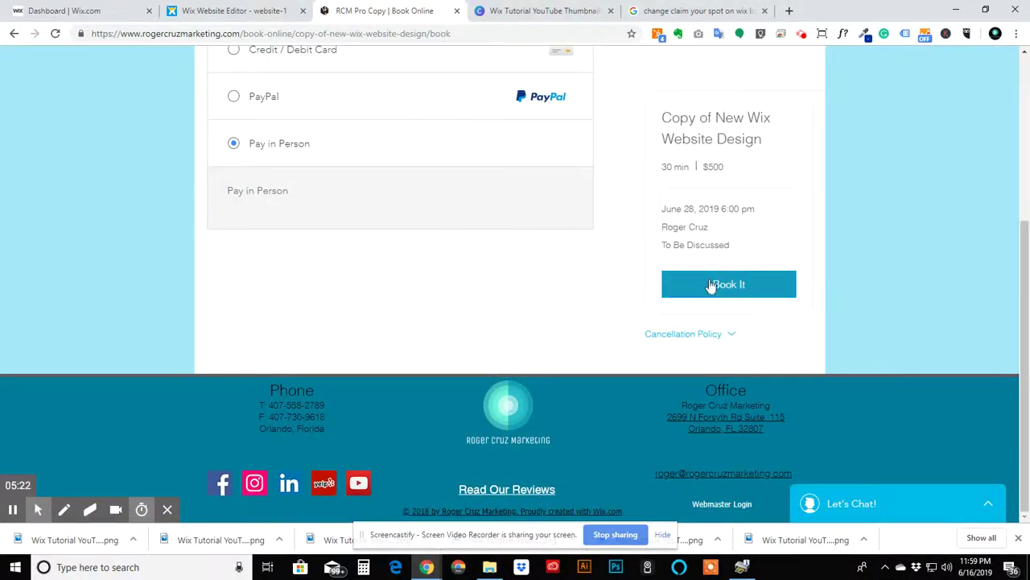
scroll(389, 206, up, 3)
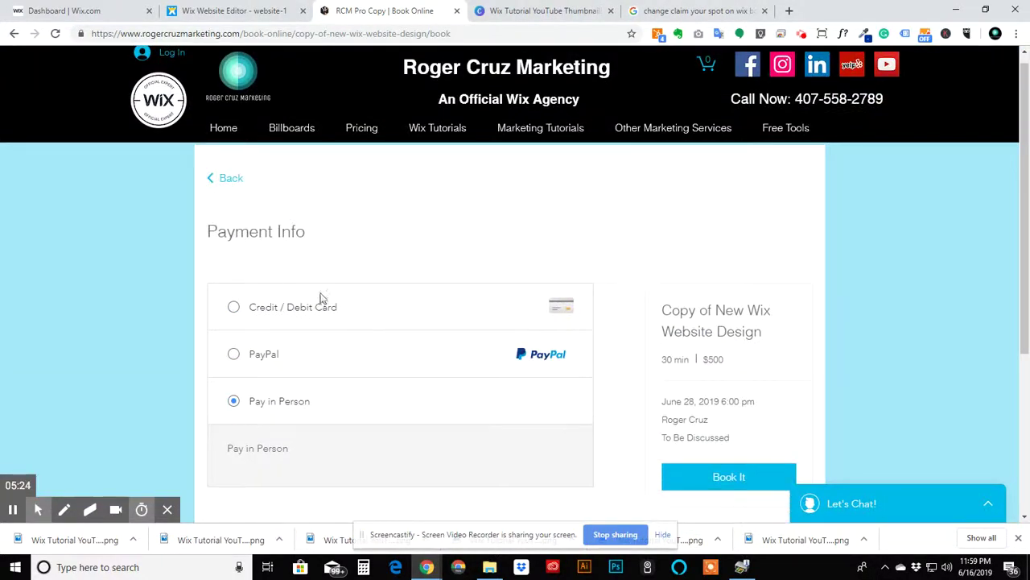
click(372, 311)
scroll(359, 314, down, 2)
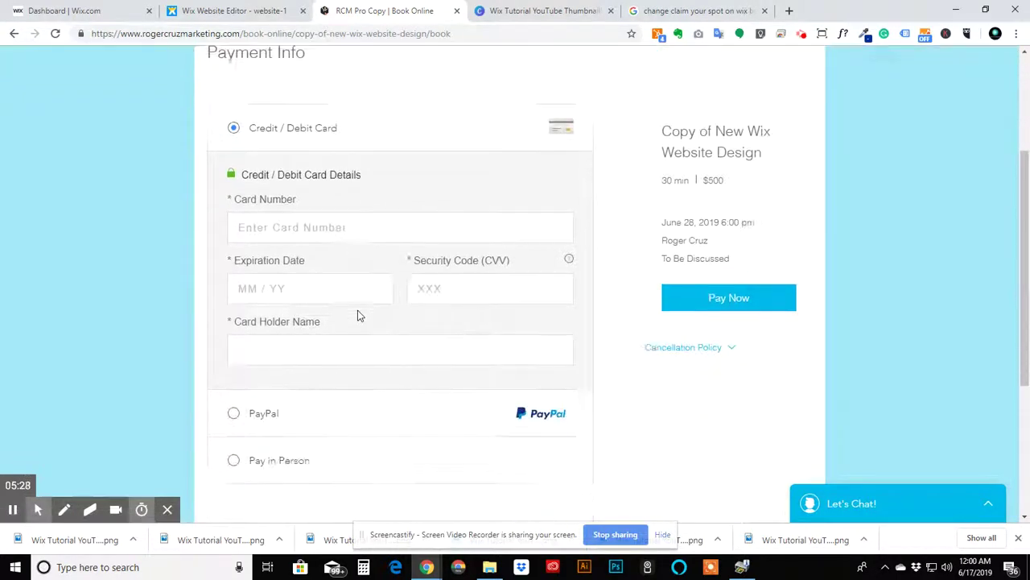
click(329, 391)
click(337, 292)
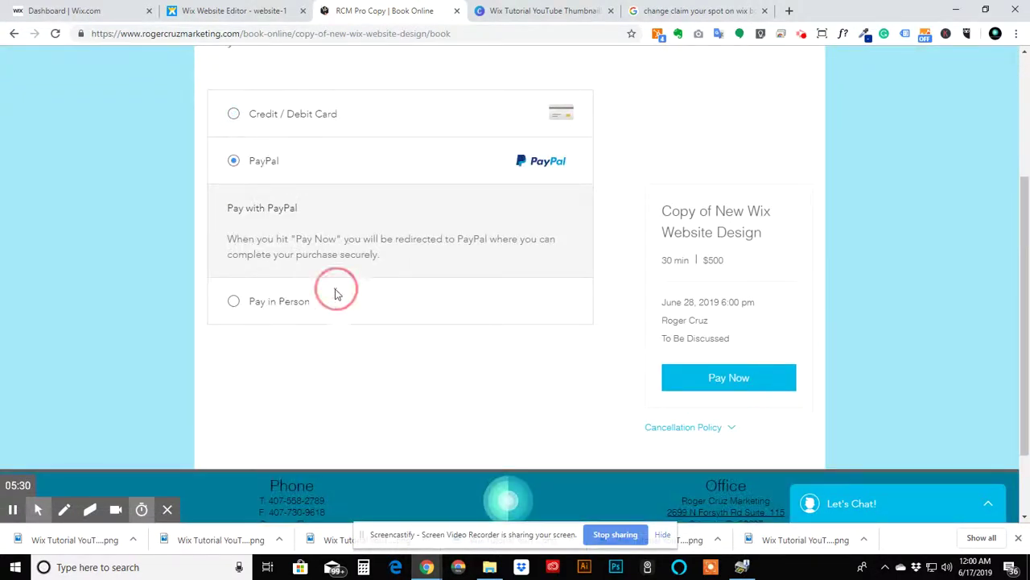
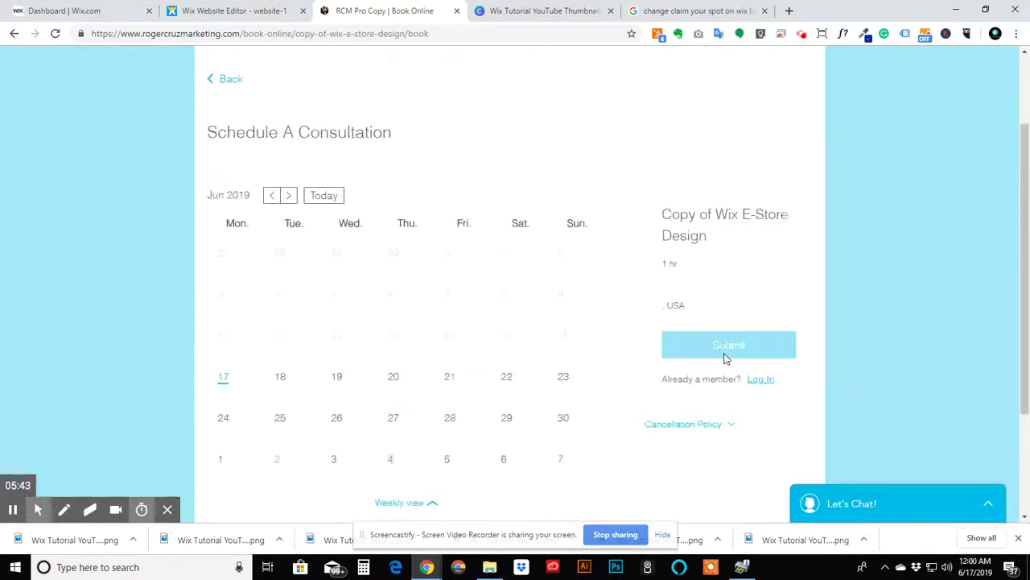
- Choose June 21, 2019 6:00 pm for Copy of Wix E-Store Design and continue with the Buy a pricing plan option
click(484, 390)
click(535, 401)
click(665, 400)
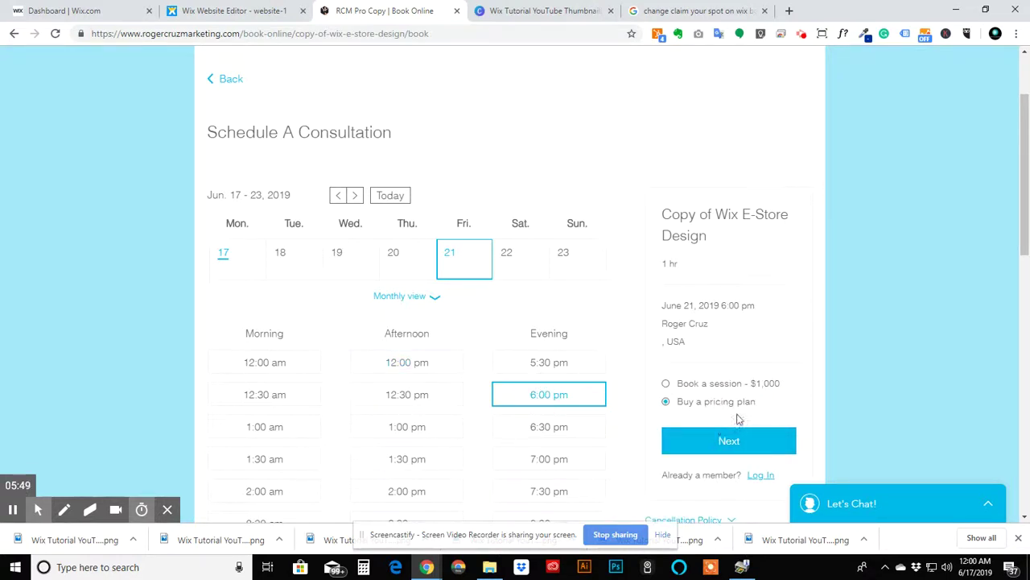
click(696, 387)
click(702, 407)
click(723, 443)
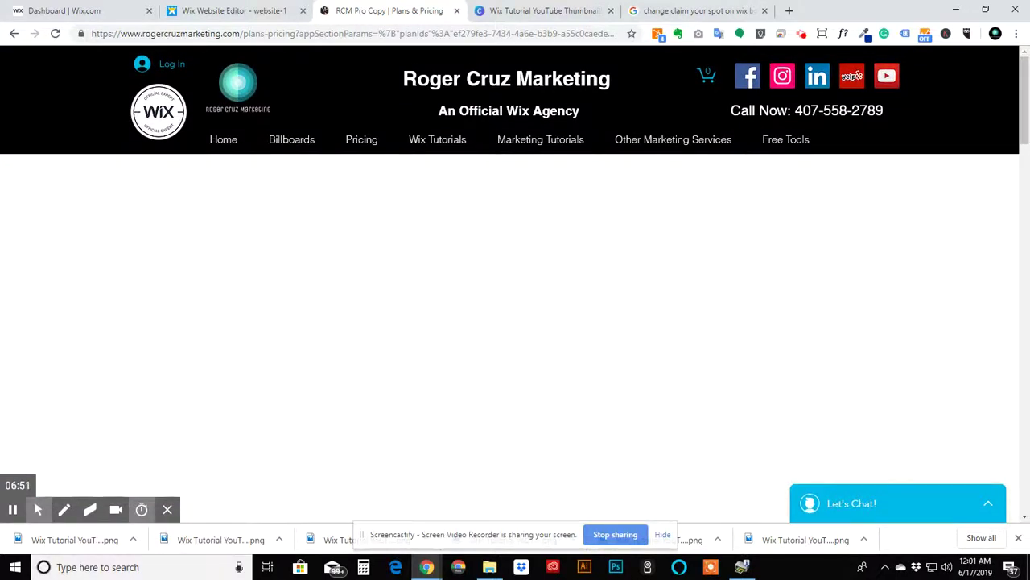
- Review the Standard Deal pricing plan and its included features, and go back to the booking services list
scroll(561, 354, down, 3)
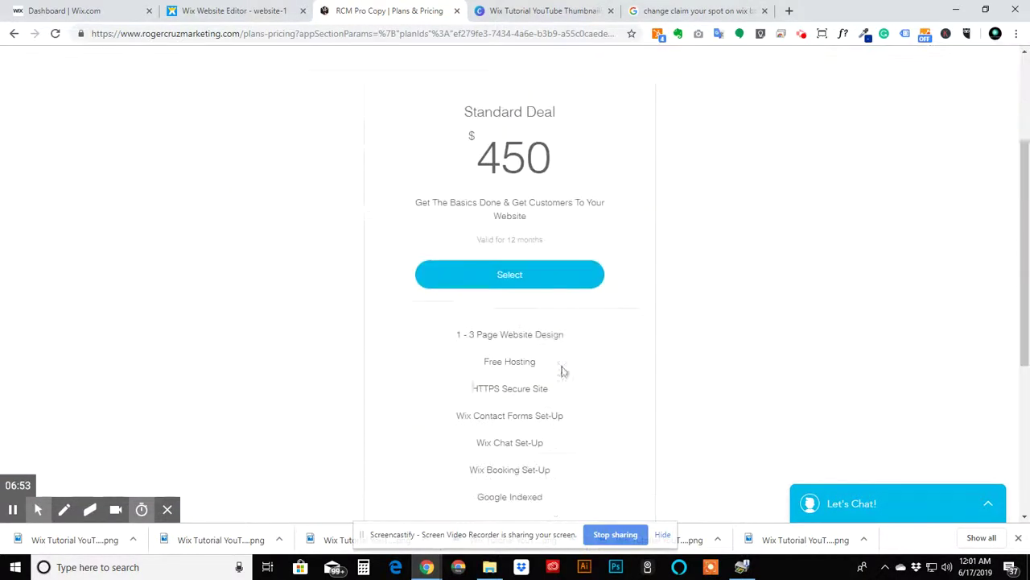
scroll(558, 368, down, 3)
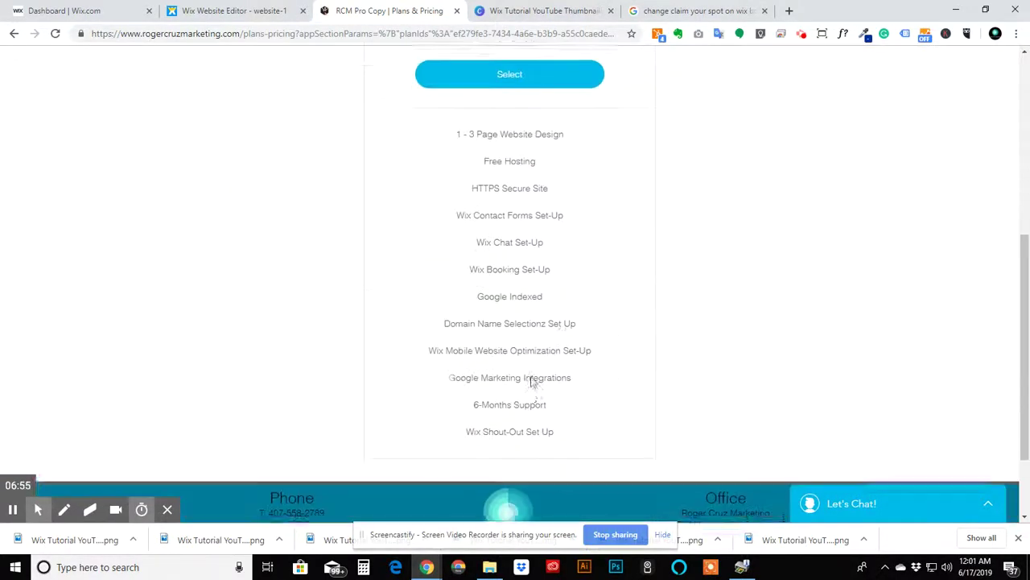
scroll(524, 387, up, 5)
scroll(515, 378, up, 1)
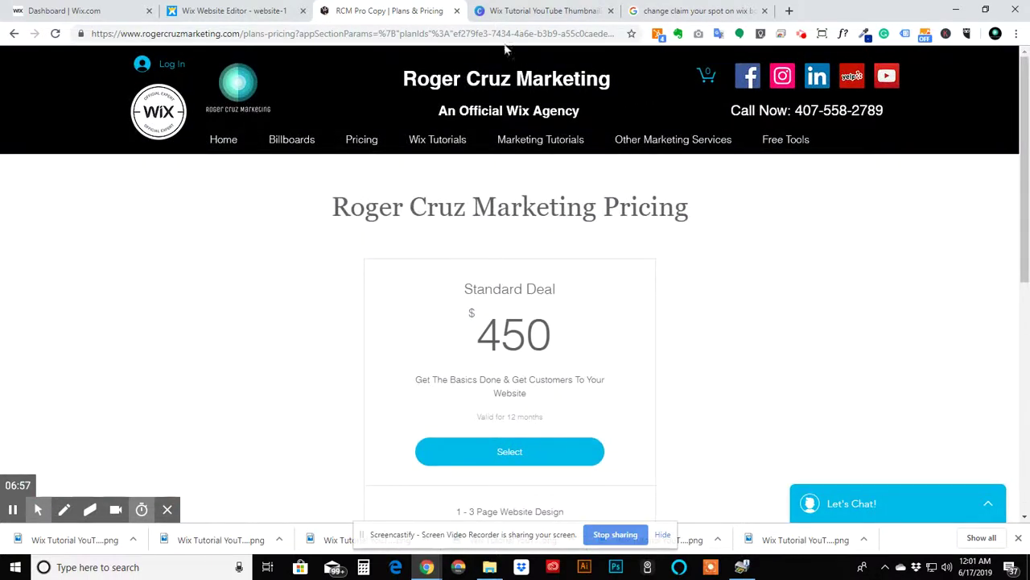
click(12, 34)
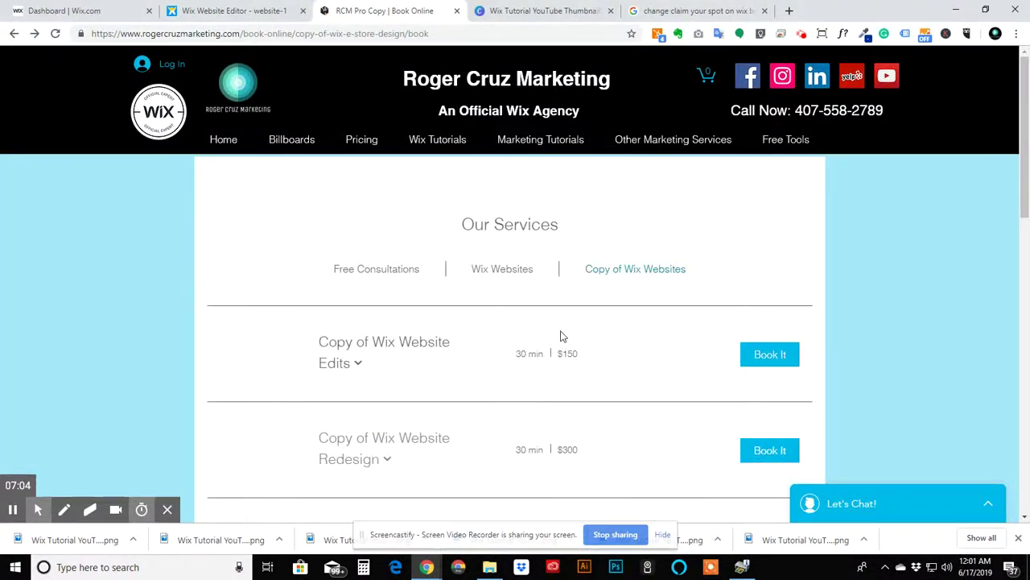
- Book a single Copy of Wix E-Store Design session for June 21, 2019 6:00 pm, continuing with the prefilled customer info to payment
scroll(561, 336, down, 4)
click(777, 321)
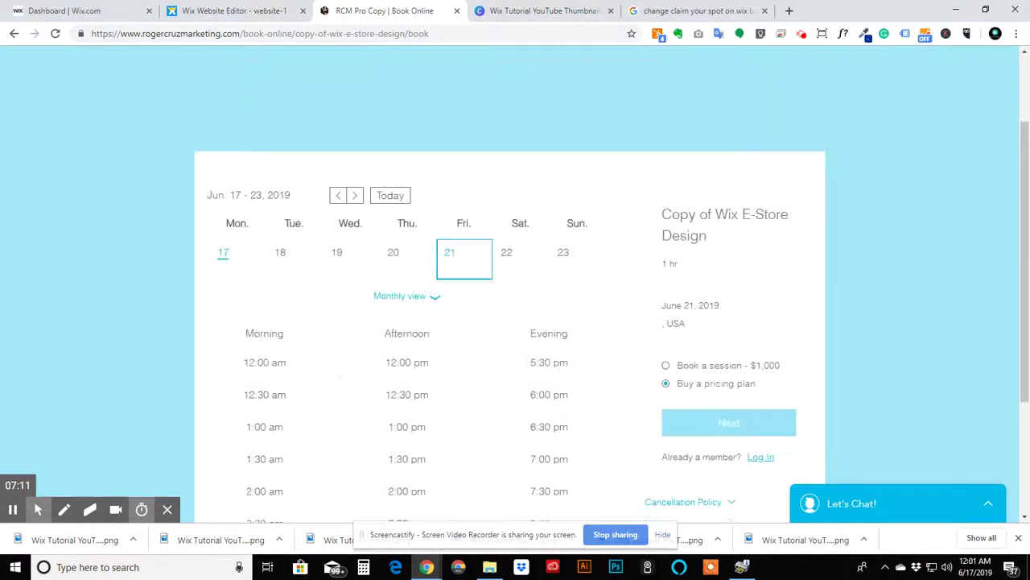
click(549, 395)
click(697, 385)
click(740, 439)
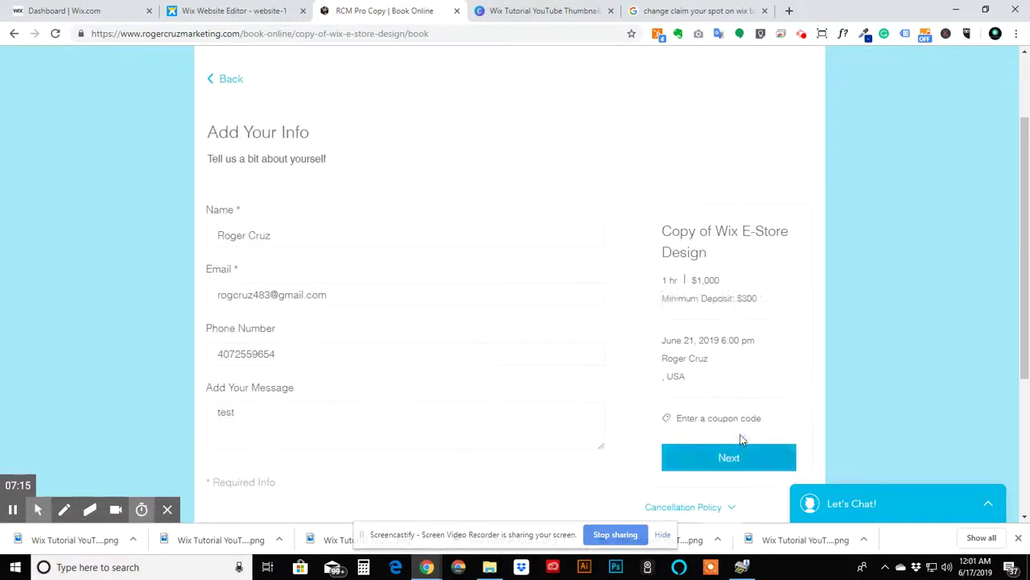
scroll(612, 394, down, 1)
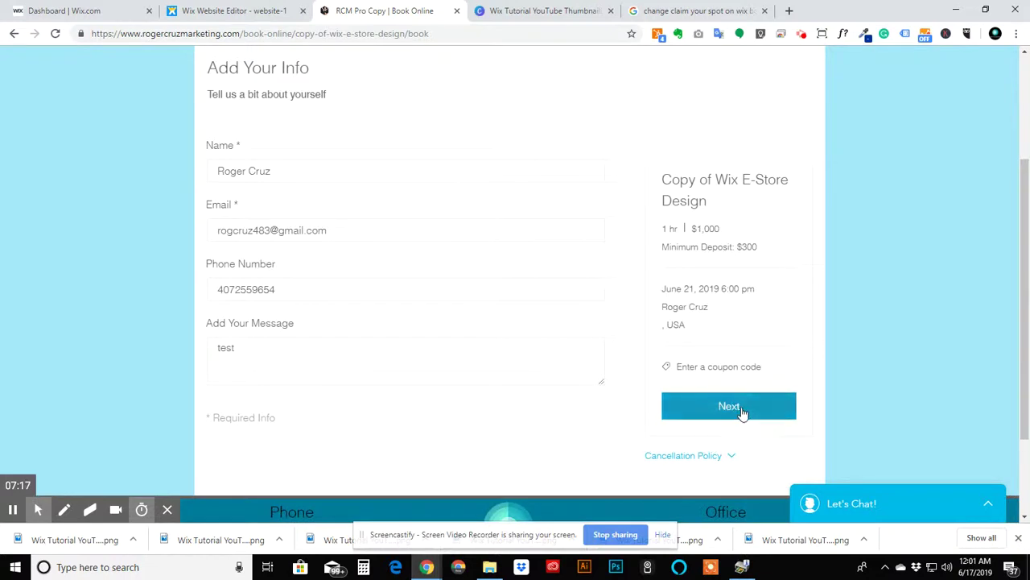
click(742, 412)
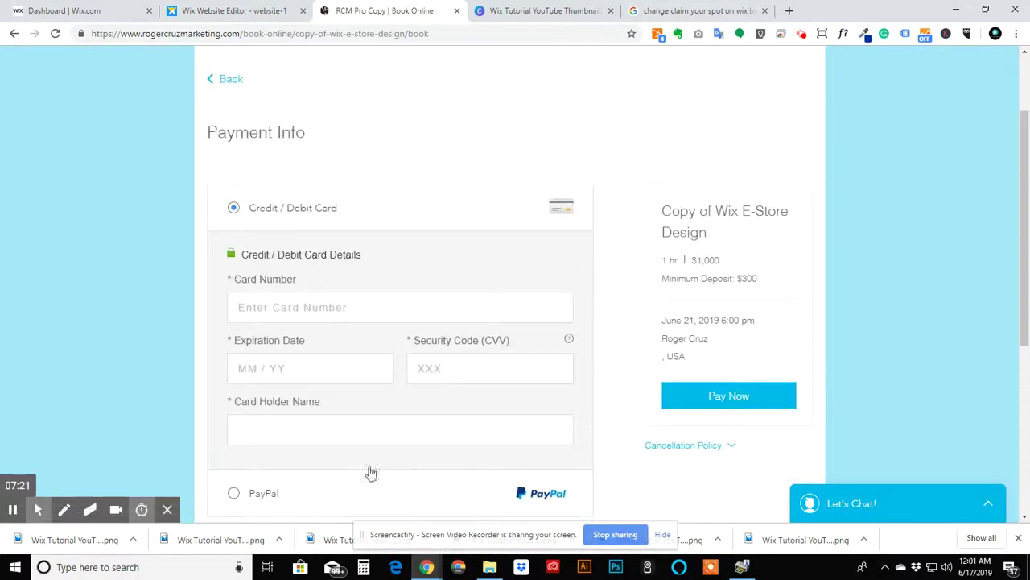
- Compare the Pay in Person, PayPal and Credit / Debit Card options for the e-store booking, highlighting its minimum deposit
scroll(414, 260, down, 3)
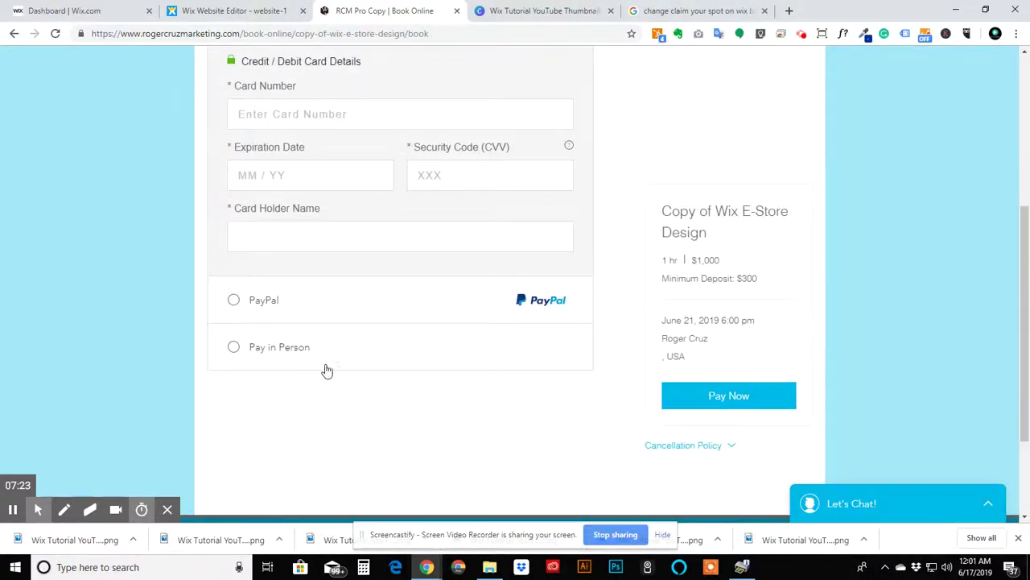
click(327, 364)
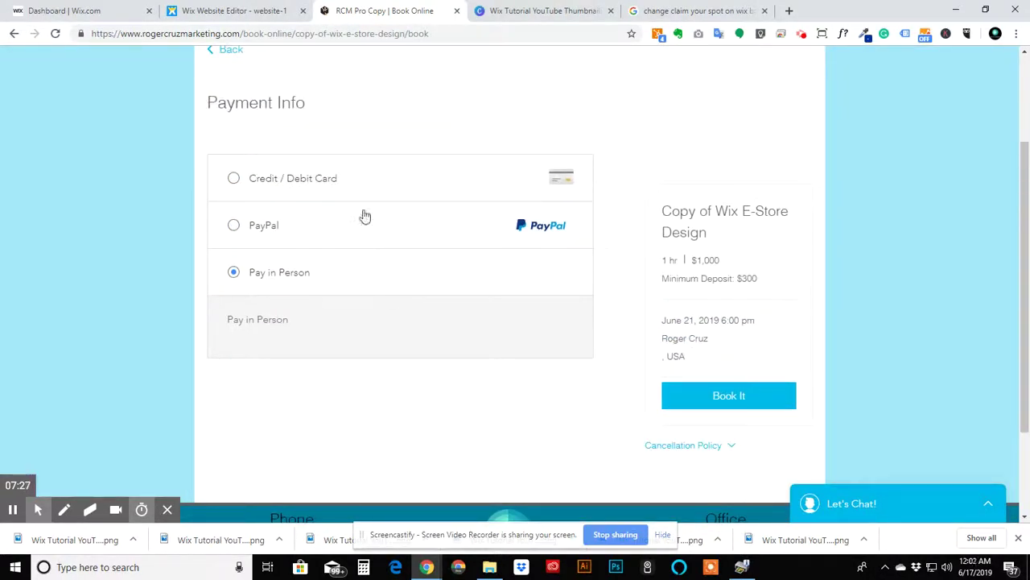
drag(671, 282, 776, 285)
click(422, 338)
click(357, 342)
click(375, 235)
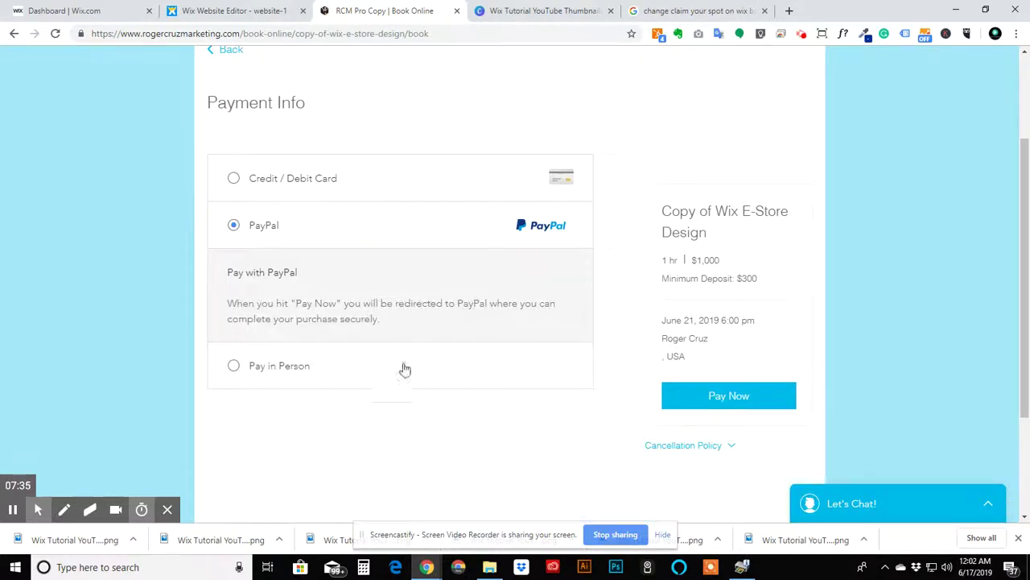
click(392, 184)
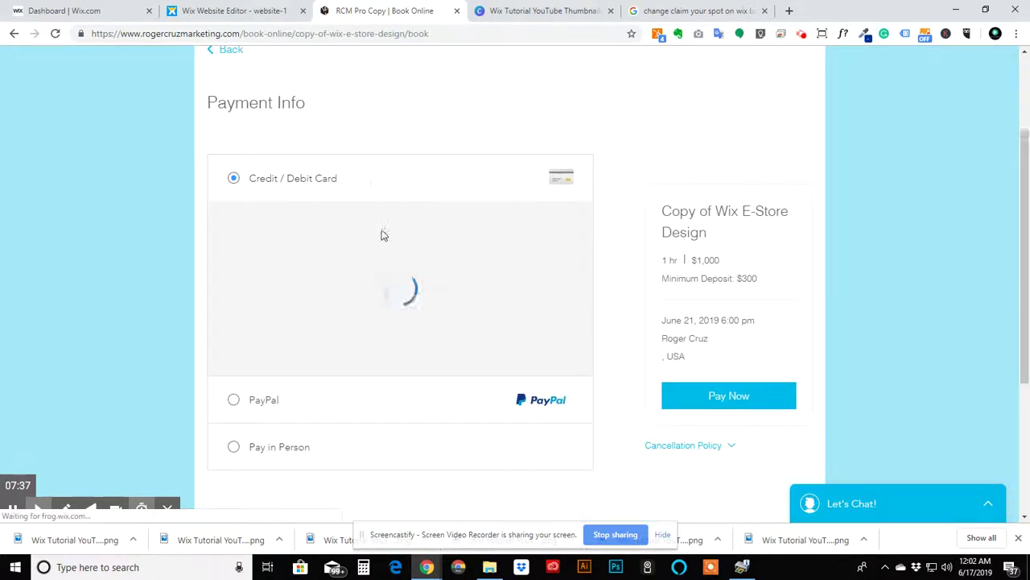
- Recheck the minimum deposit against the PayPal and Pay in Person options, ending with PayPal as the payment method
drag(739, 278, 740, 301)
click(741, 303)
scroll(354, 370, down, 2)
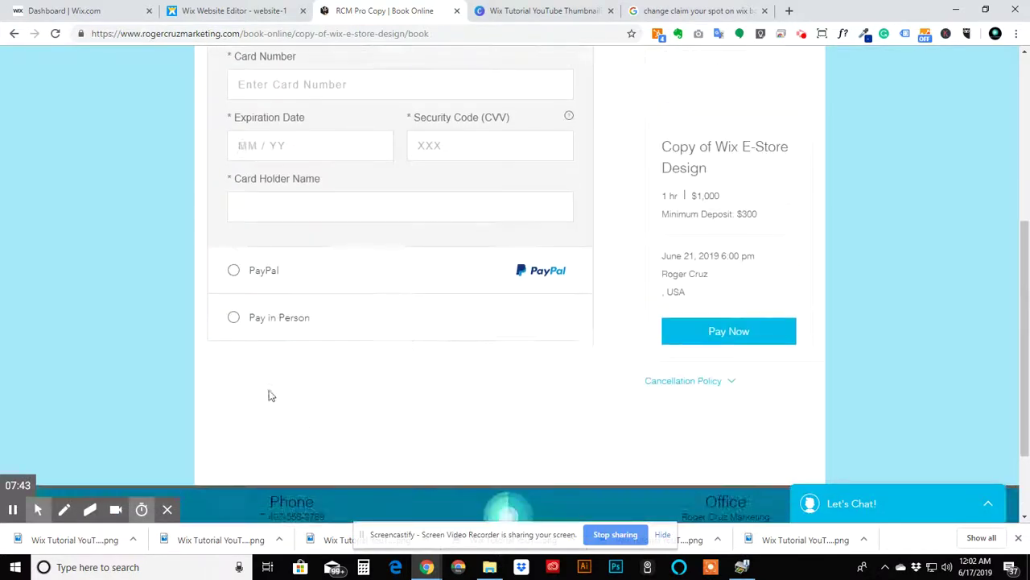
scroll(372, 284, down, 3)
click(375, 282)
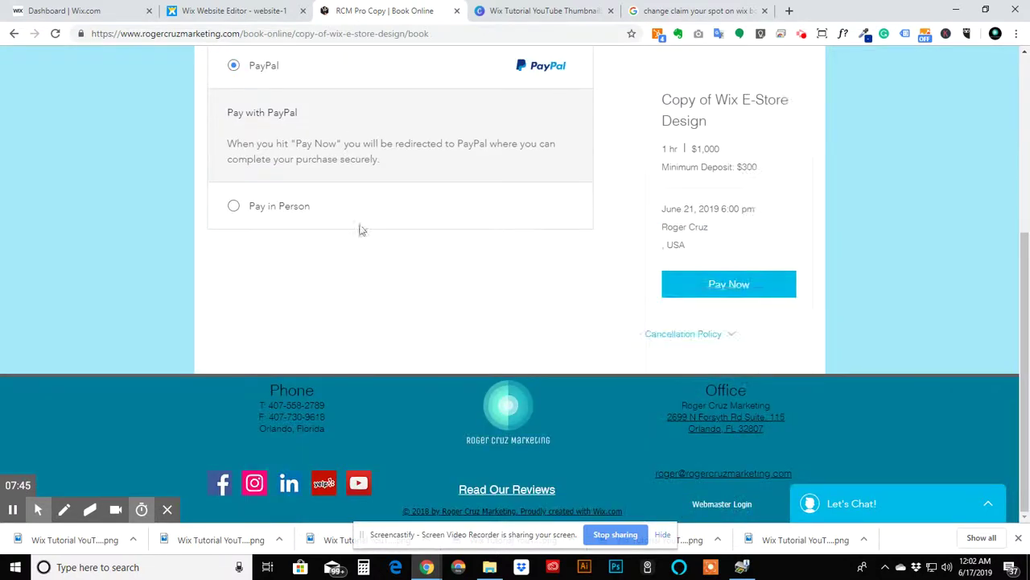
click(421, 218)
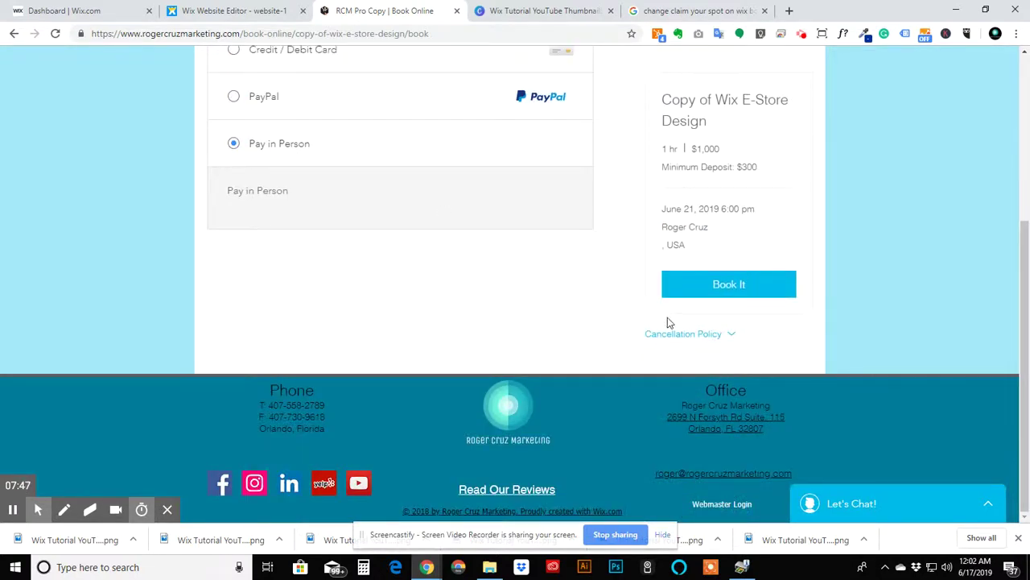
click(457, 96)
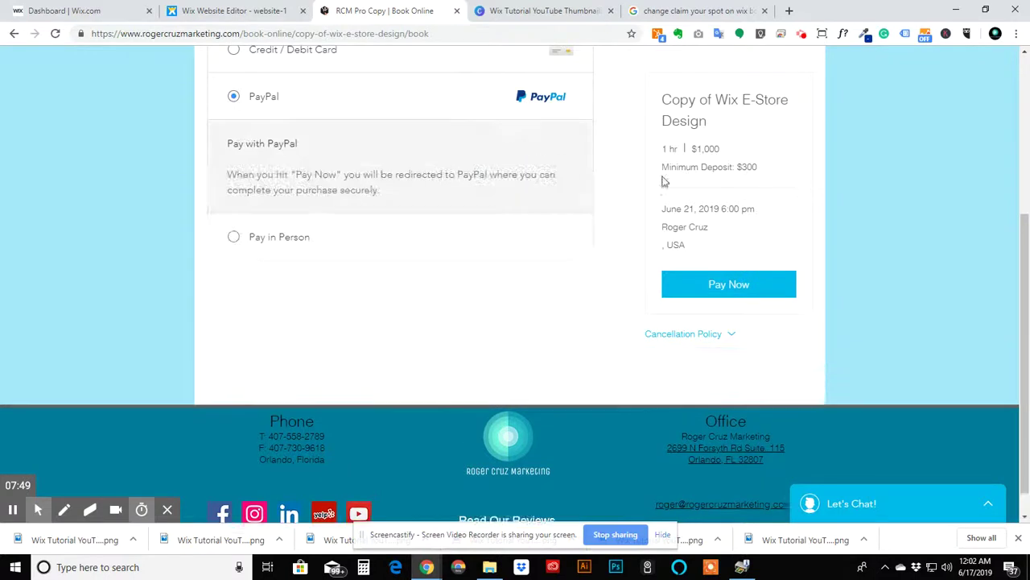
scroll(520, 172, up, 2)
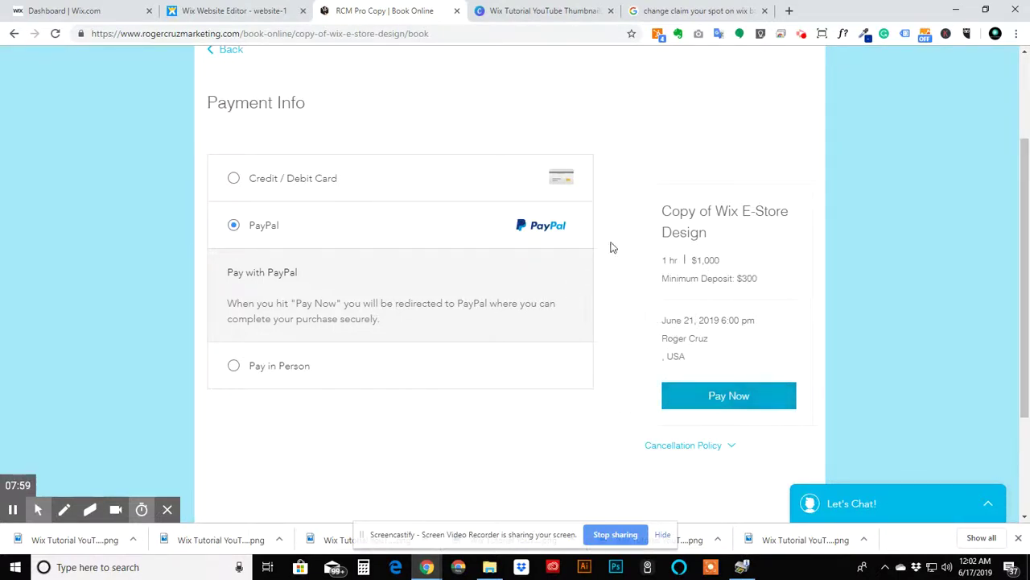
scroll(371, 330, down, 3)
scroll(653, 292, up, 2)
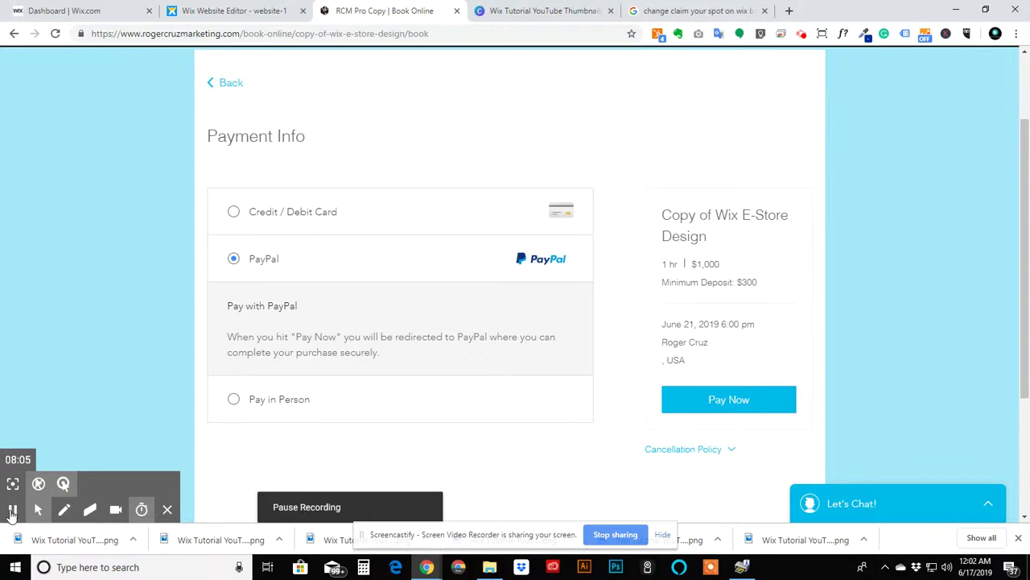
click(12, 512)
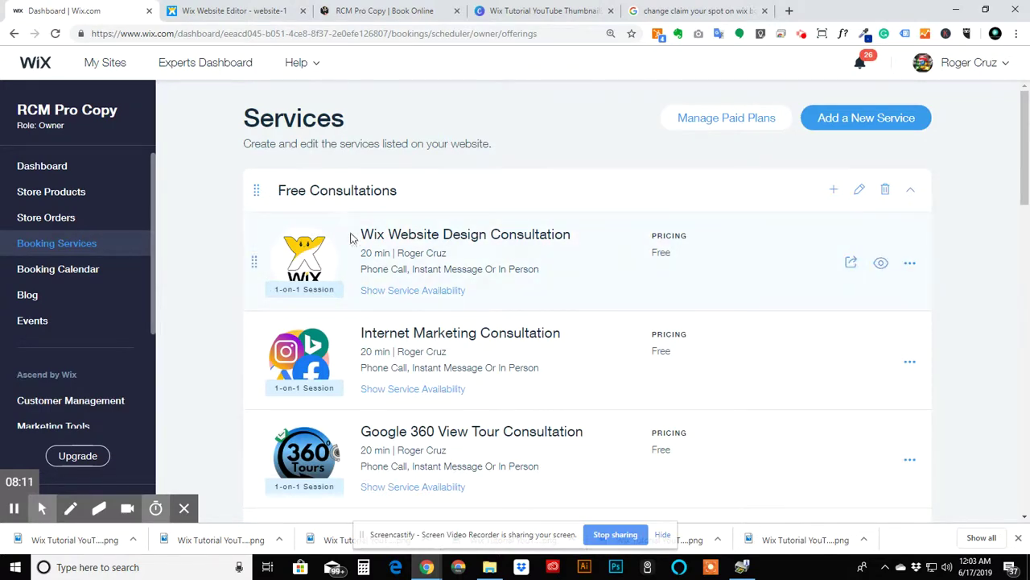
- Open the Wix Website Edits service for editing and check the available service categories, keeping Wix Websites
scroll(412, 241, down, 2)
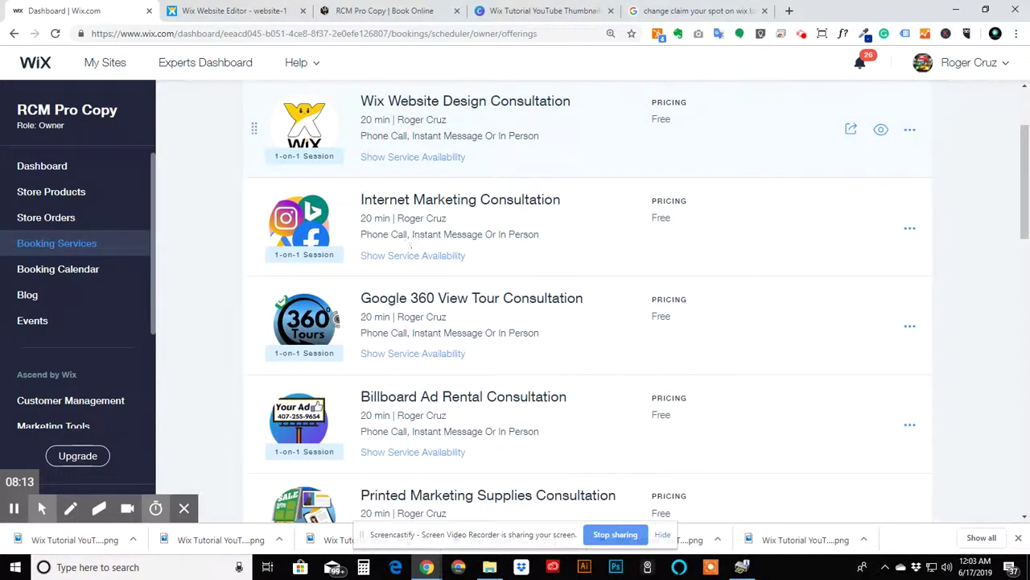
scroll(411, 247, down, 5)
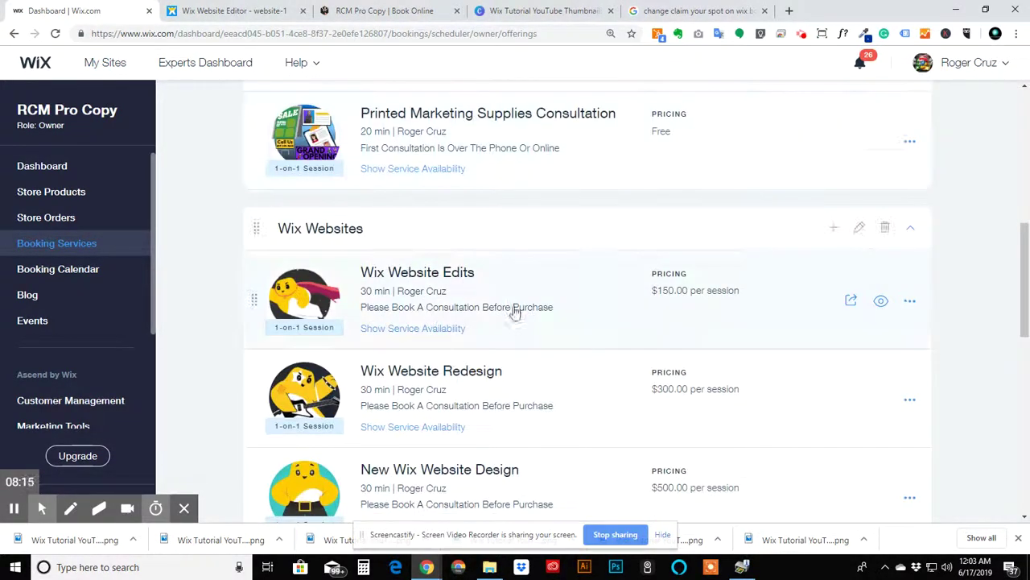
click(559, 280)
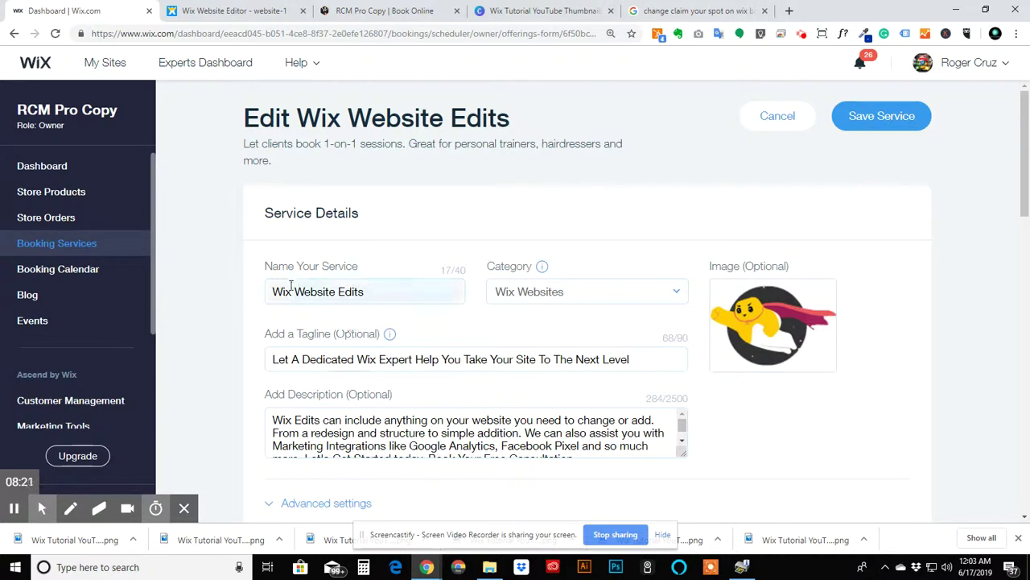
click(524, 298)
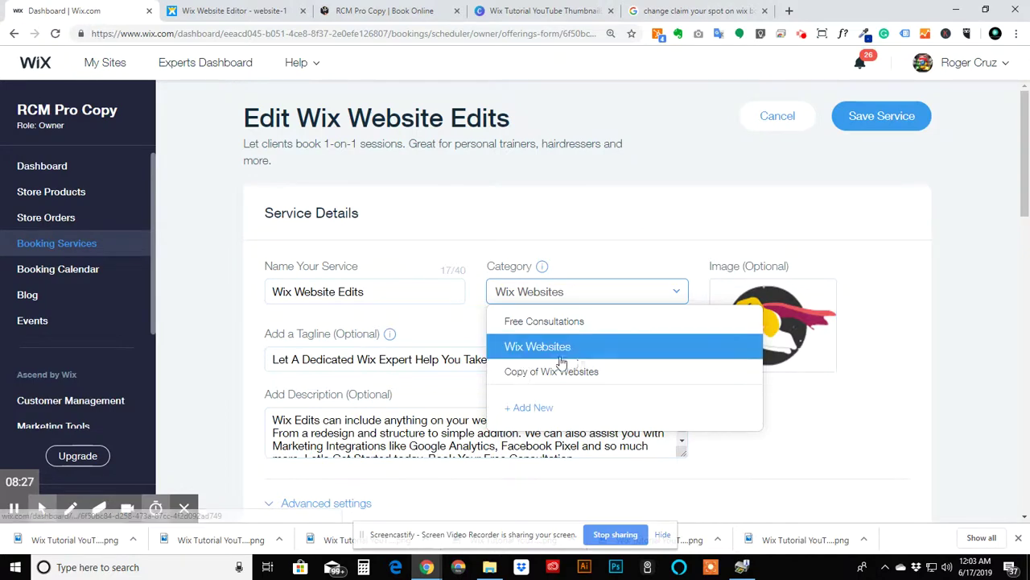
click(594, 264)
- Turn on Accept online booking in the service's advanced settings, and switch it back off
scroll(438, 292, down, 2)
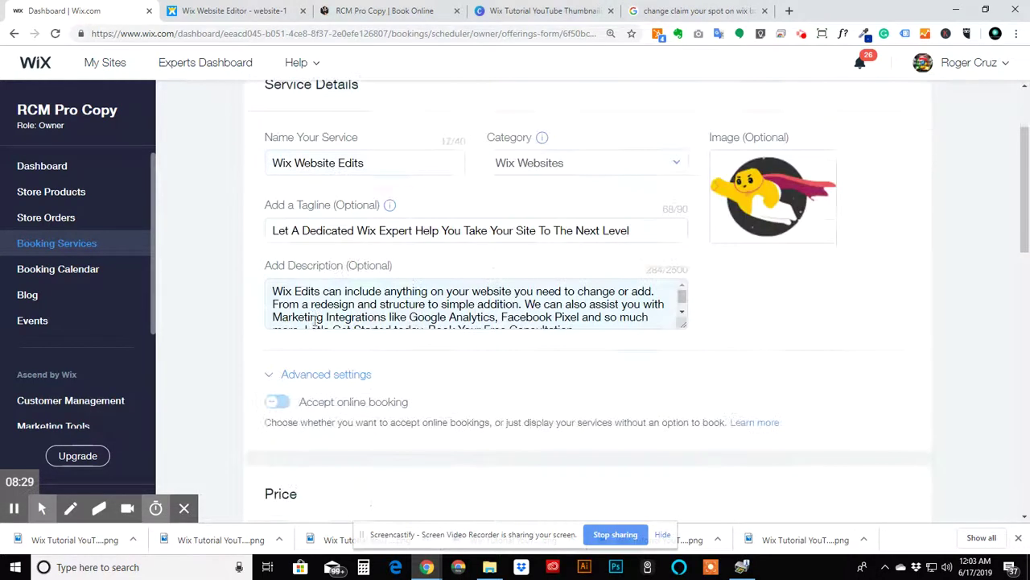
scroll(450, 314, down, 1)
click(296, 375)
click(317, 377)
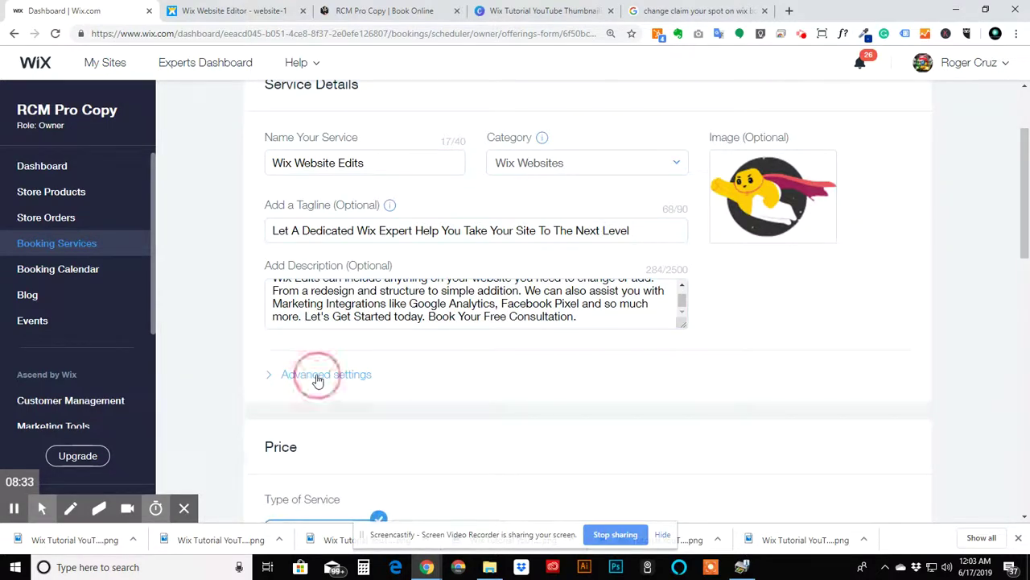
click(276, 402)
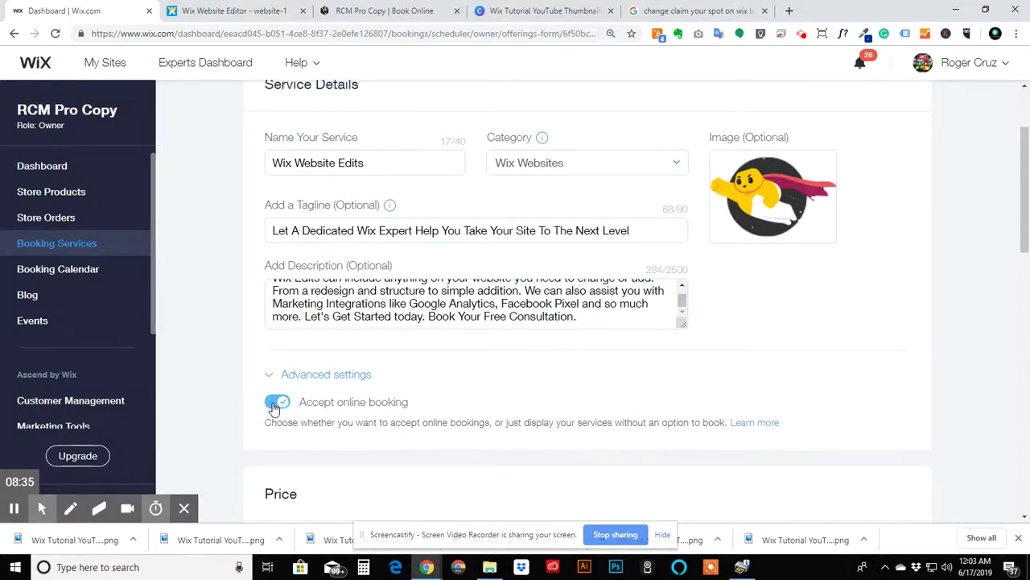
click(276, 402)
- Review the Wix Website Edits price, duration, staff and location settings, and save the service
scroll(379, 381, down, 3)
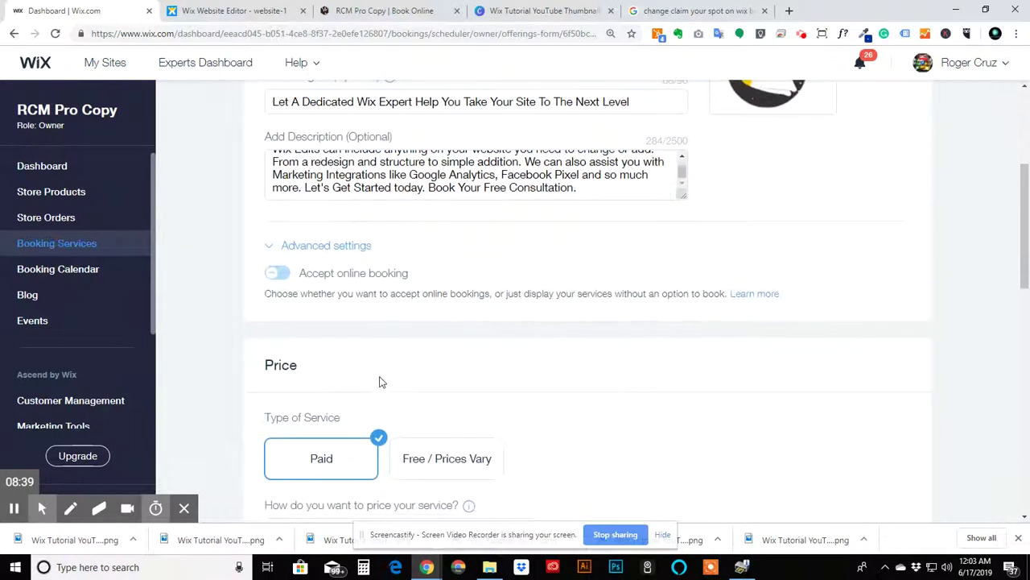
scroll(337, 333, down, 1)
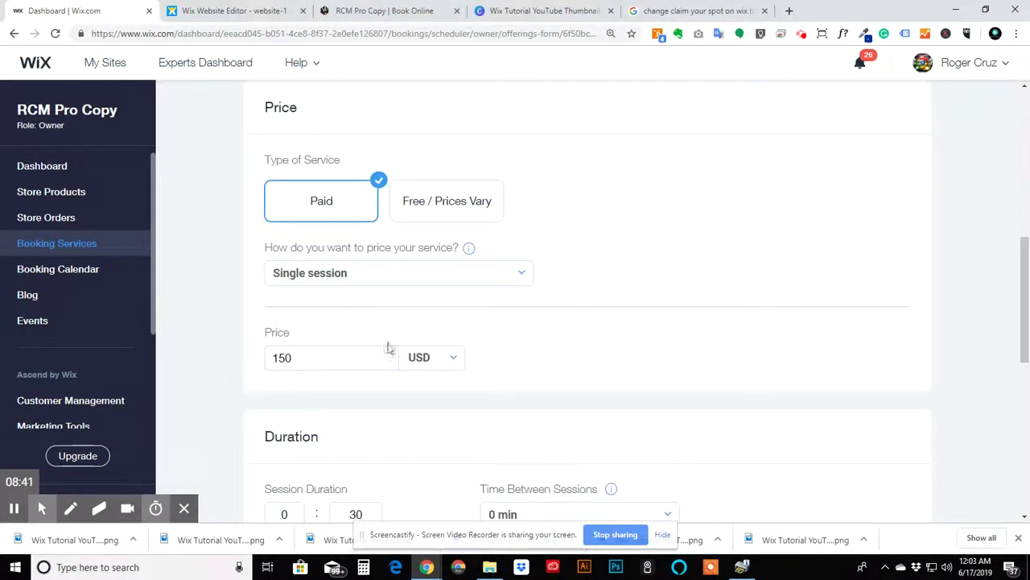
scroll(387, 267, down, 3)
scroll(386, 267, down, 3)
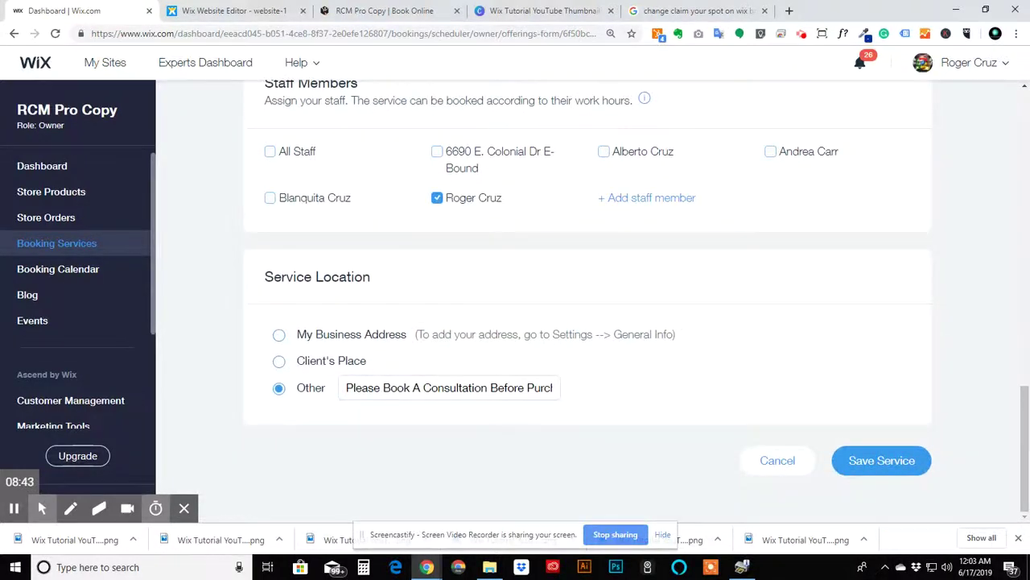
click(917, 472)
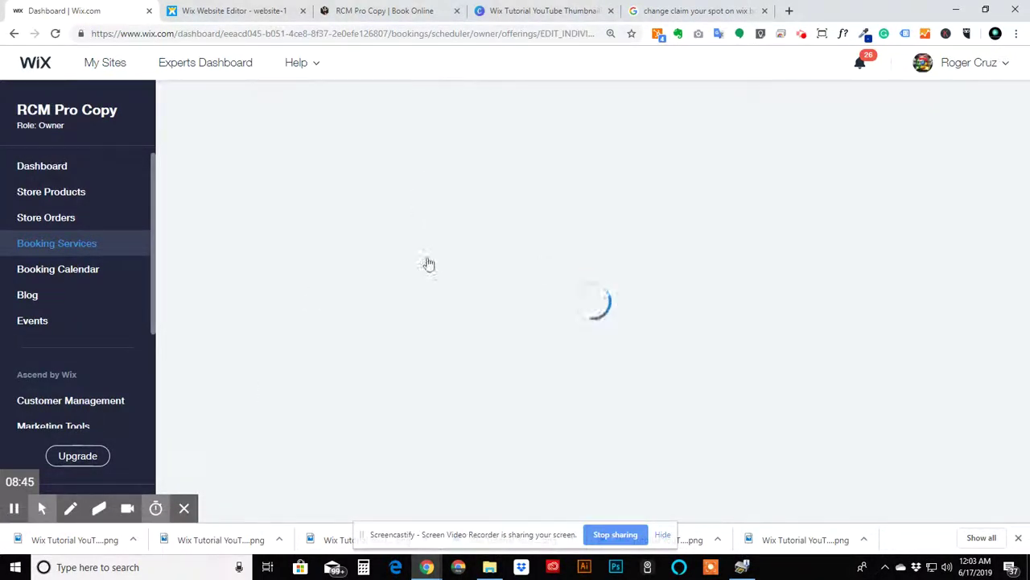
- Open the Copy of Wix Website Edits service and check its category choices, keeping Copy of Wix Websites
scroll(416, 327, down, 3)
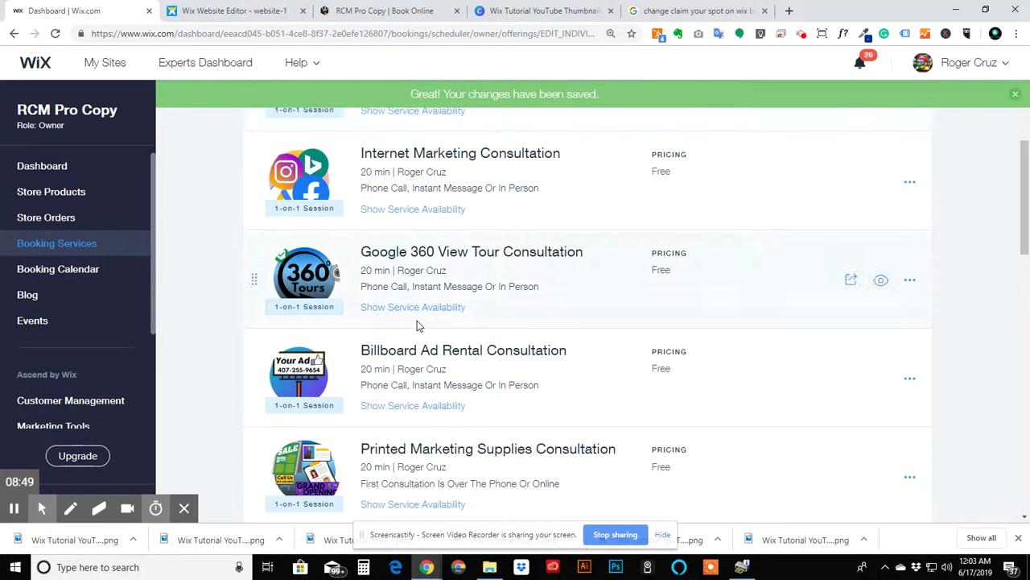
scroll(319, 332, down, 10)
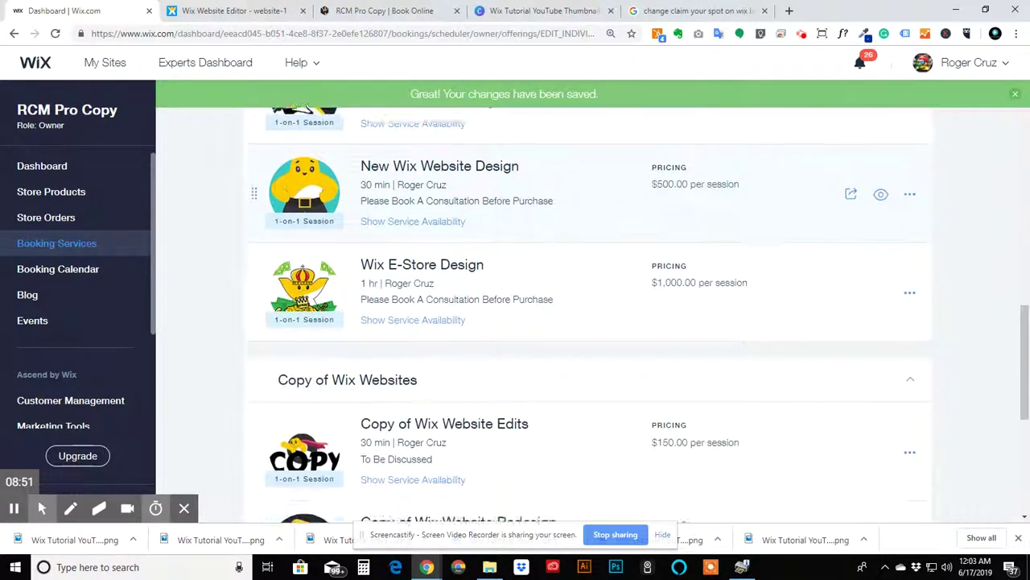
click(516, 338)
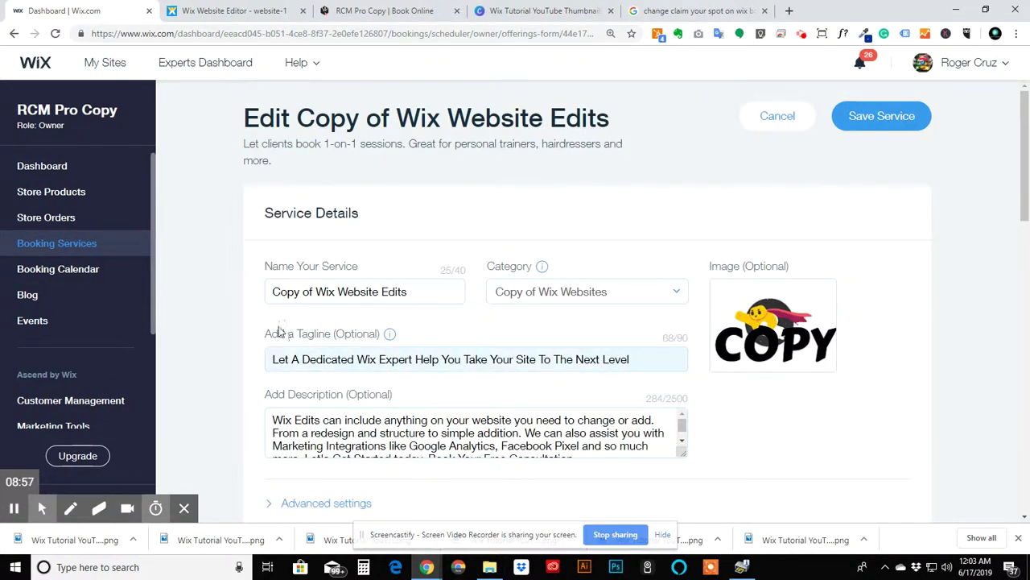
click(564, 294)
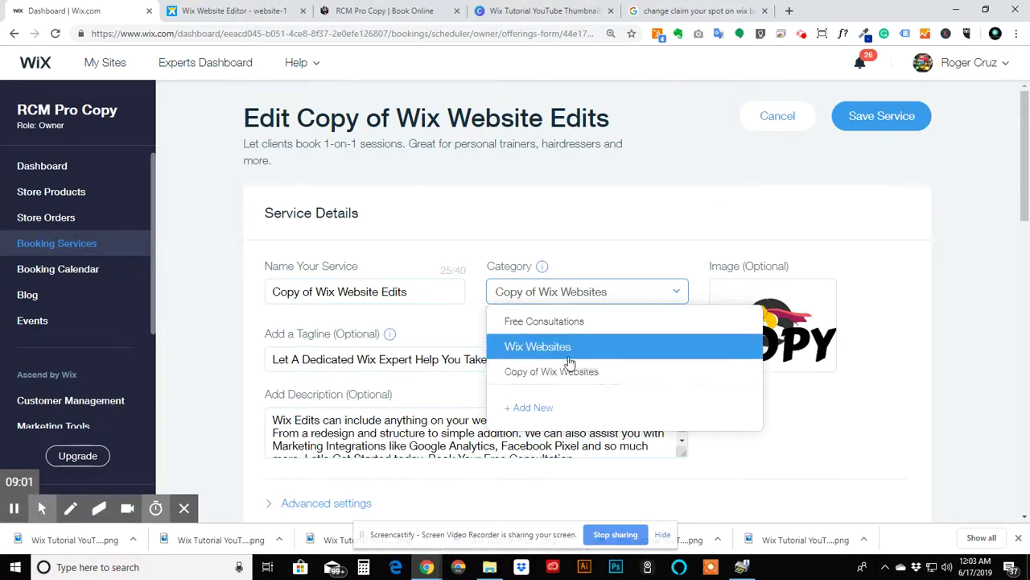
click(478, 238)
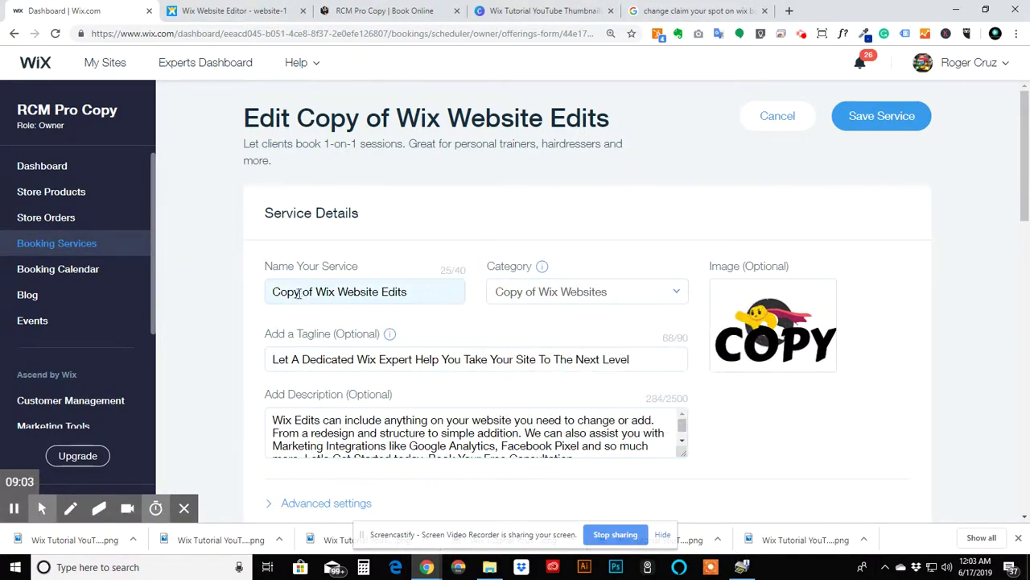
- Check the Accept online booking setting in the advanced settings of Copy of Wix Website Edits, and collapse them again
scroll(362, 294, down, 2)
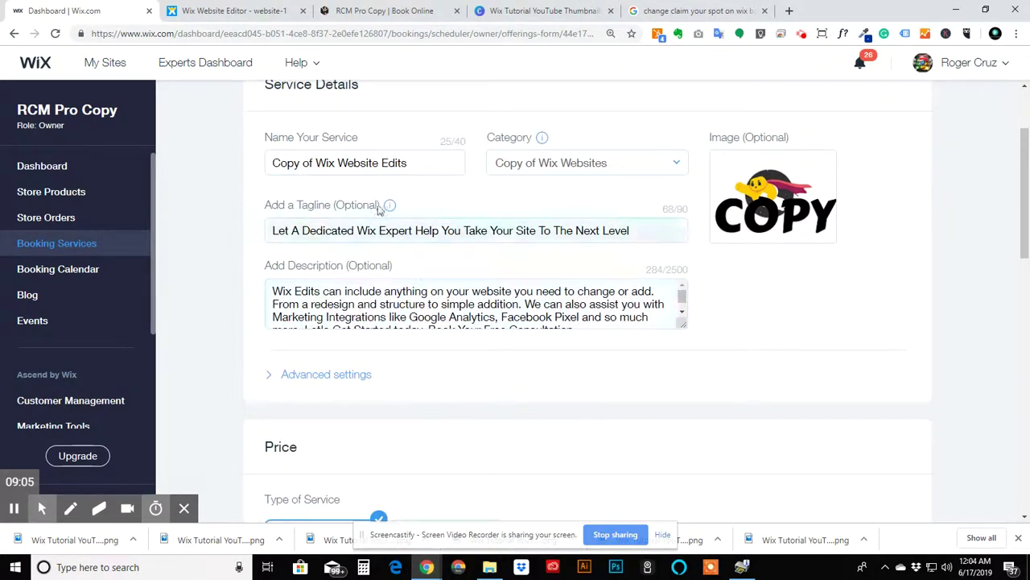
scroll(352, 305, down, 2)
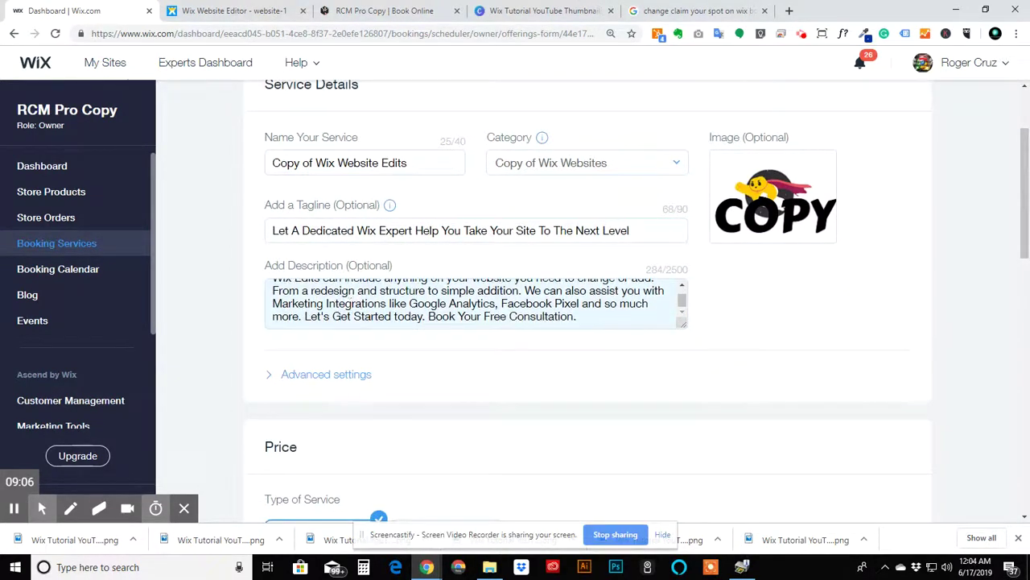
click(326, 376)
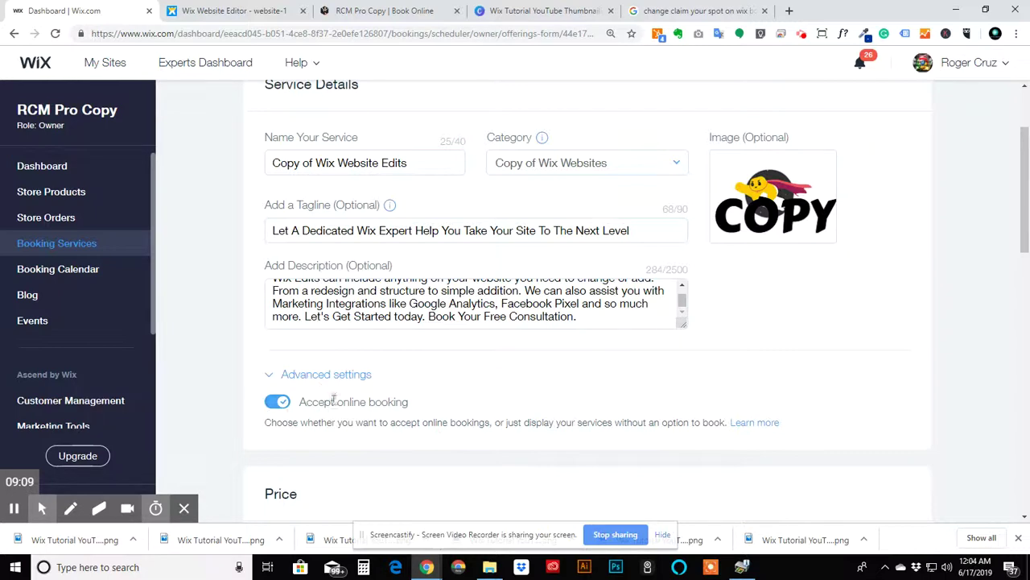
click(345, 377)
- Examine the online payment pricing of Copy of Wix Website Edits, show its optional deposit field, and leave without saving
scroll(386, 371, down, 4)
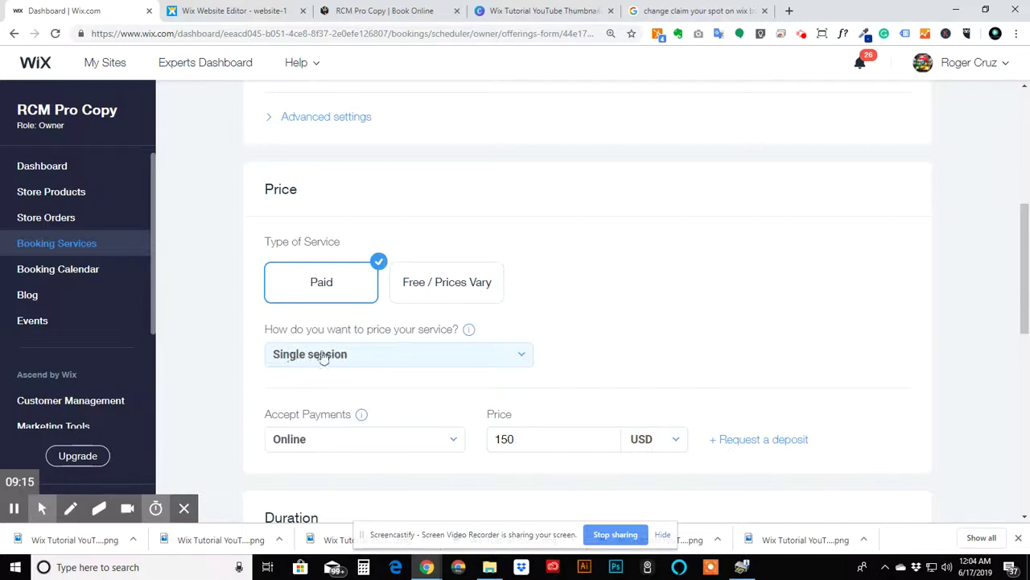
scroll(364, 382, down, 1)
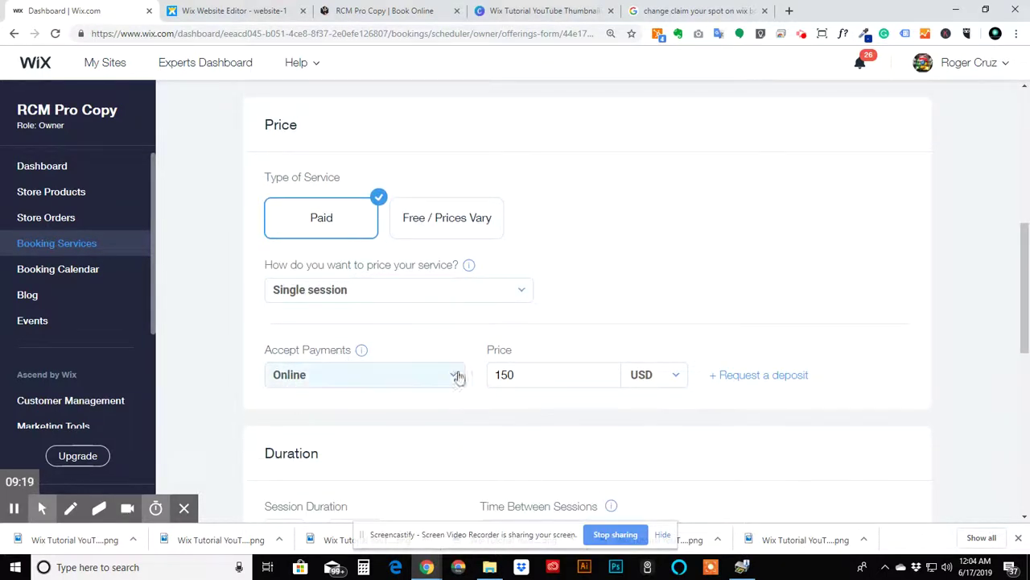
click(753, 375)
click(764, 377)
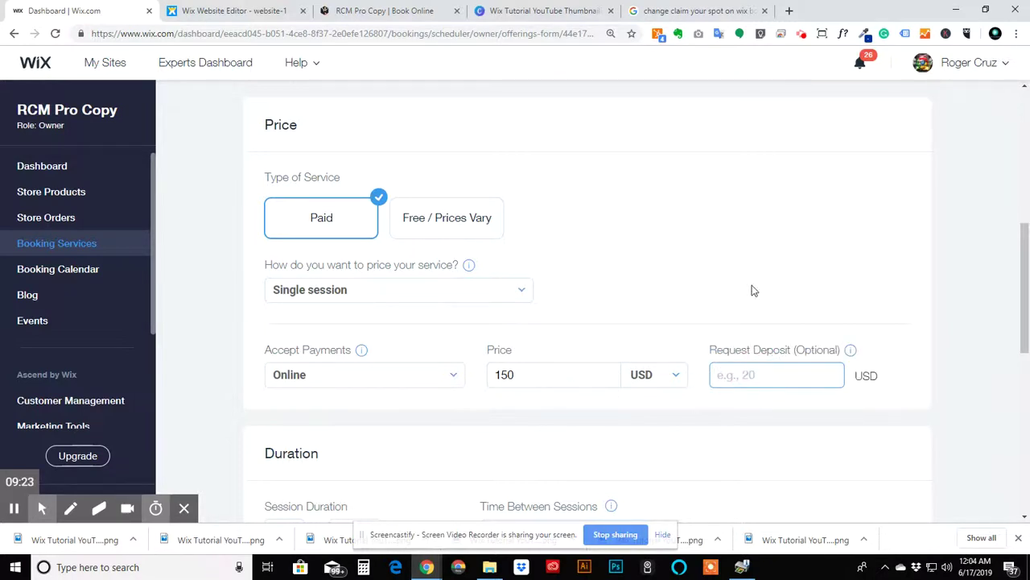
click(612, 442)
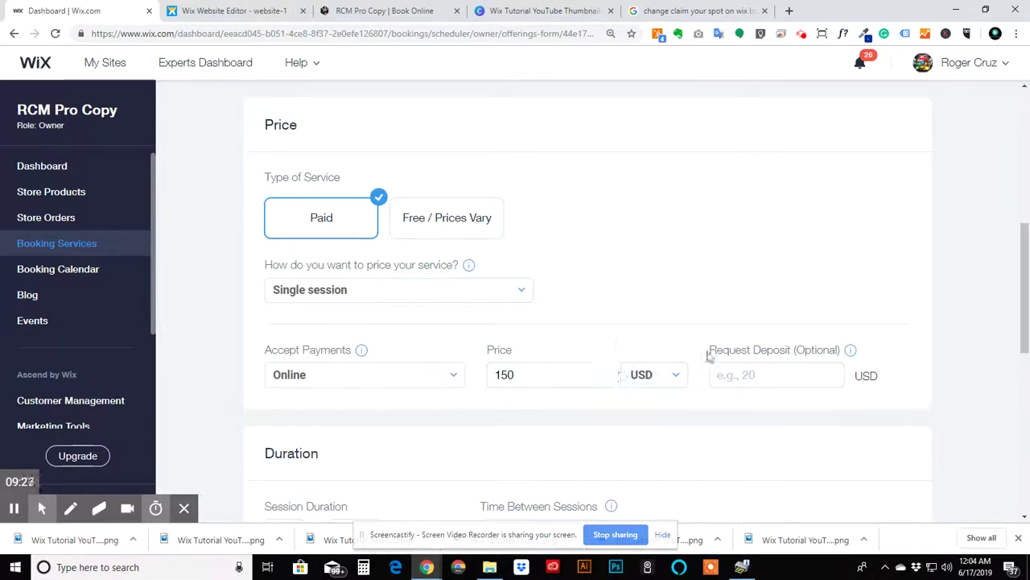
scroll(777, 342, down, 2)
scroll(778, 343, down, 6)
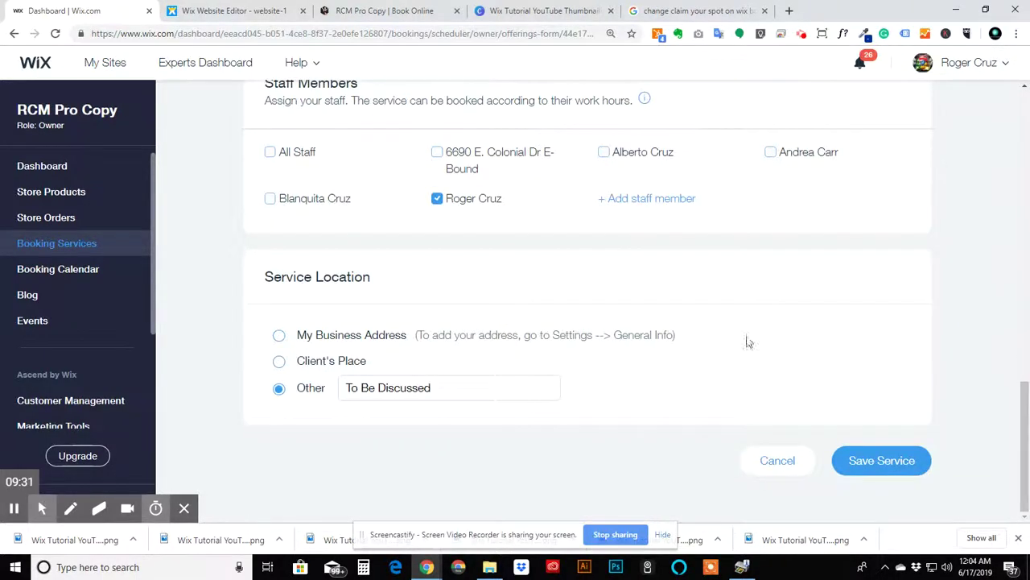
click(767, 466)
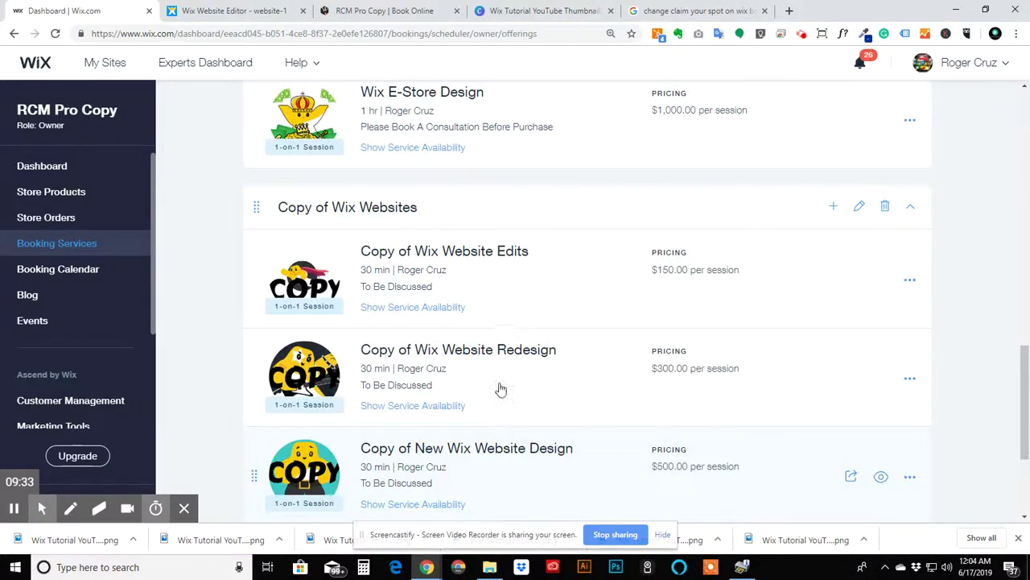
- Open Copy of Wix Website Redesign, examine its accepted payments and price settings, and leave without saving
click(499, 389)
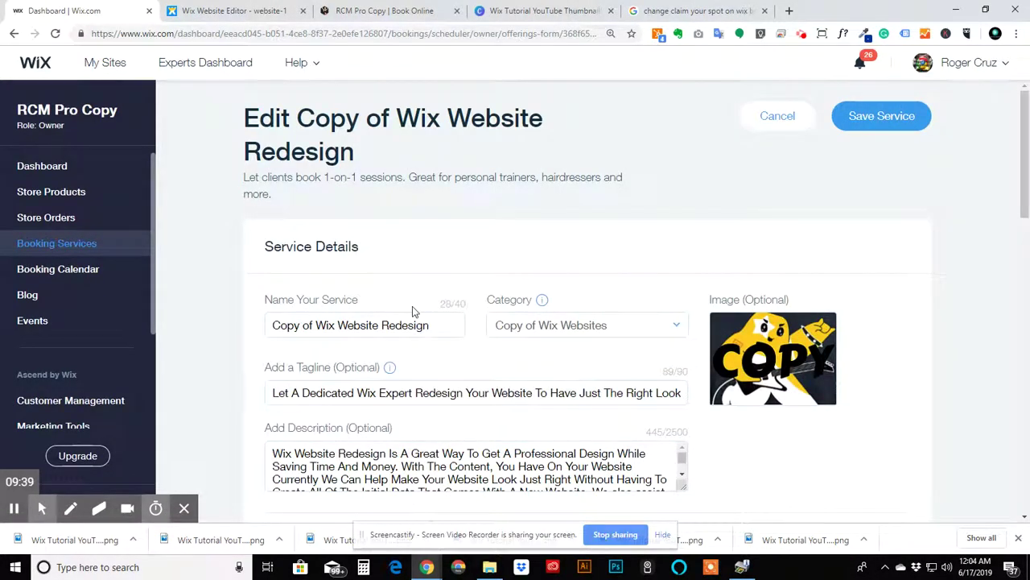
scroll(412, 306, down, 6)
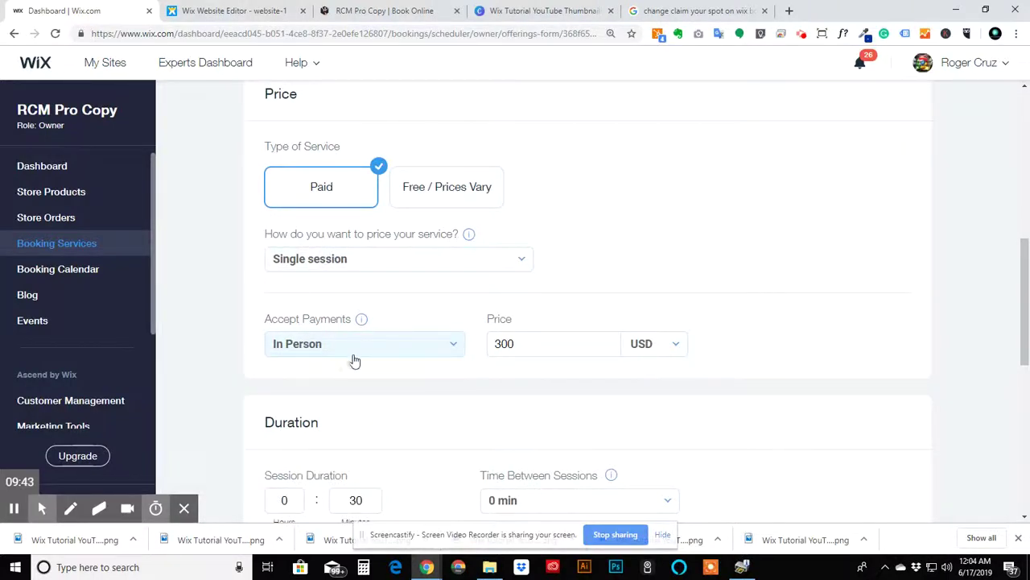
scroll(310, 297, down, 3)
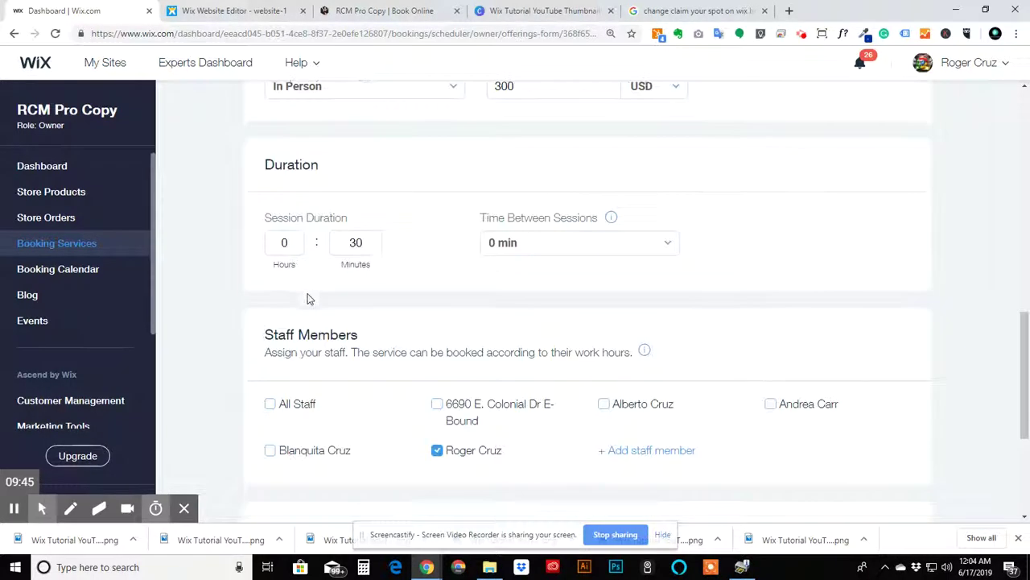
scroll(309, 298, down, 3)
click(778, 464)
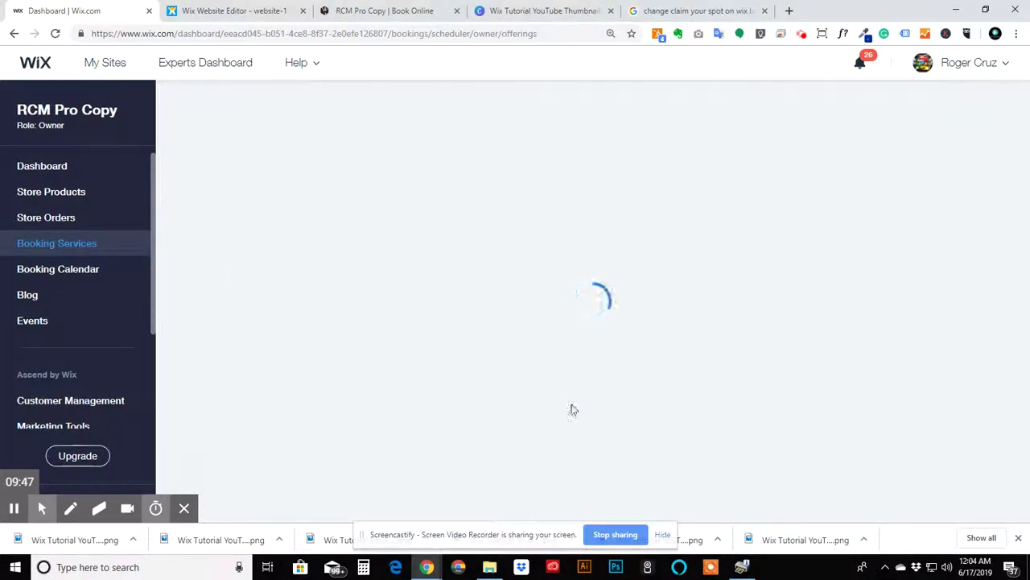
- Open Copy of New Wix Website Design, review its accepted payments, price and deposit option, and save the service
scroll(570, 410, down, 1)
scroll(483, 417, down, 1)
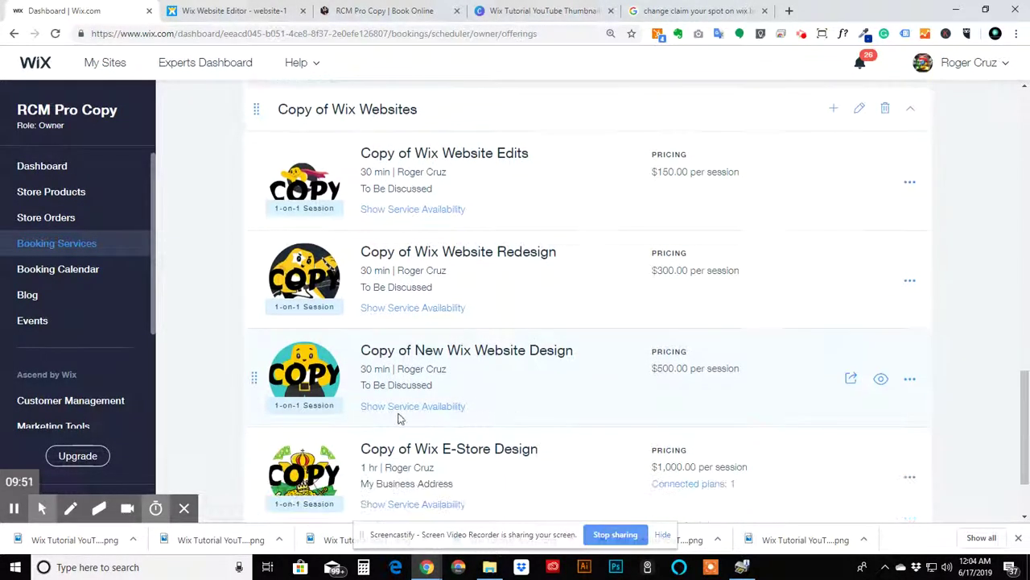
click(503, 386)
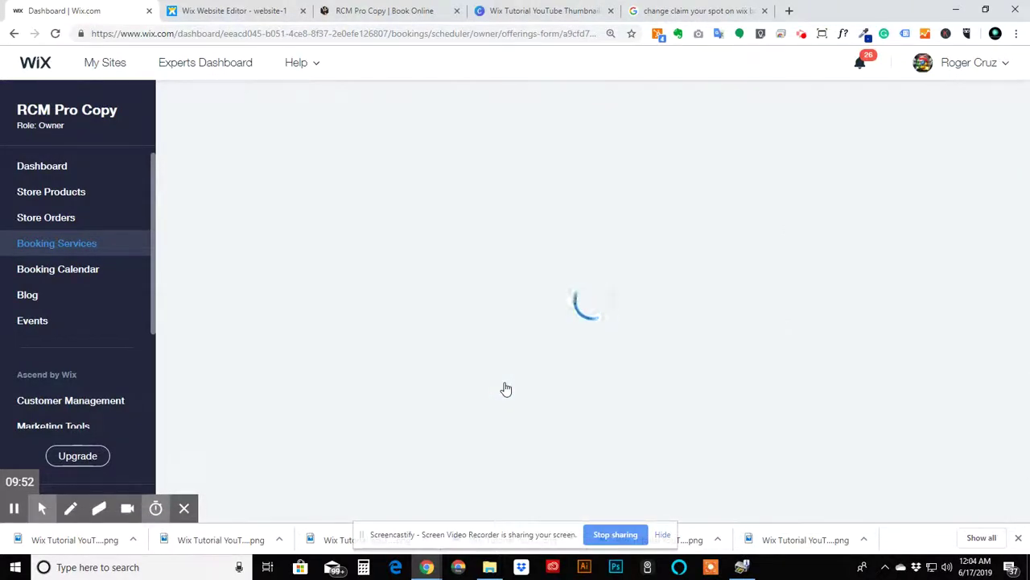
scroll(418, 347, down, 1)
scroll(418, 346, down, 6)
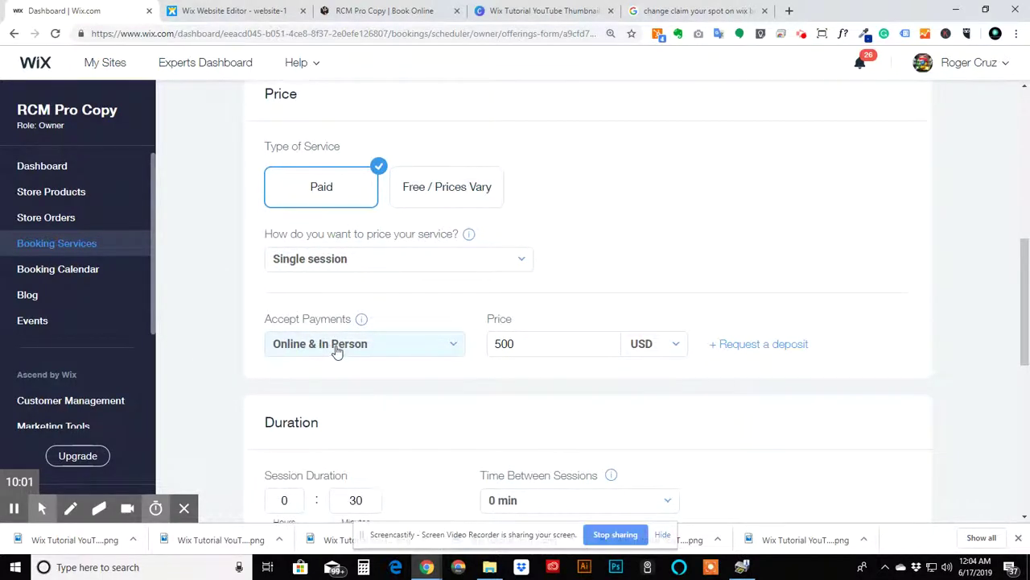
scroll(338, 359, down, 7)
click(908, 462)
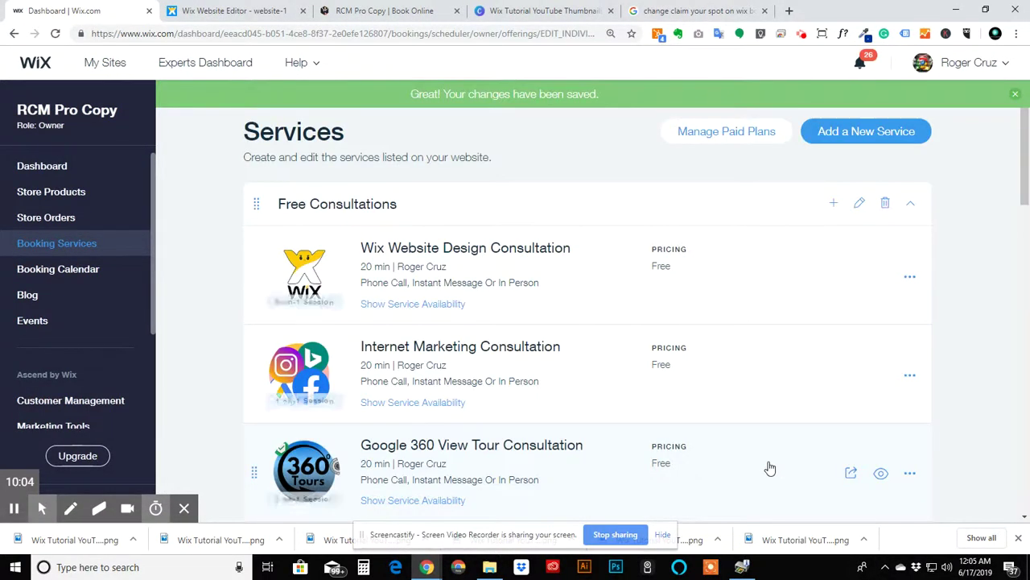
- Open Copy of Wix E-Store Design and review its pricing options for single sessions and paid plans
scroll(781, 467, down, 10)
click(526, 383)
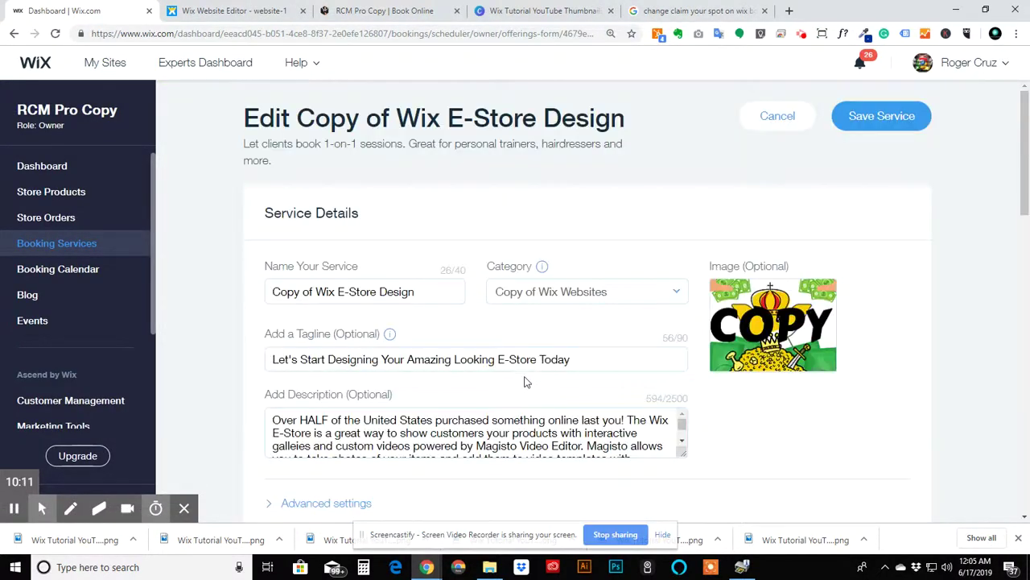
scroll(463, 270, down, 6)
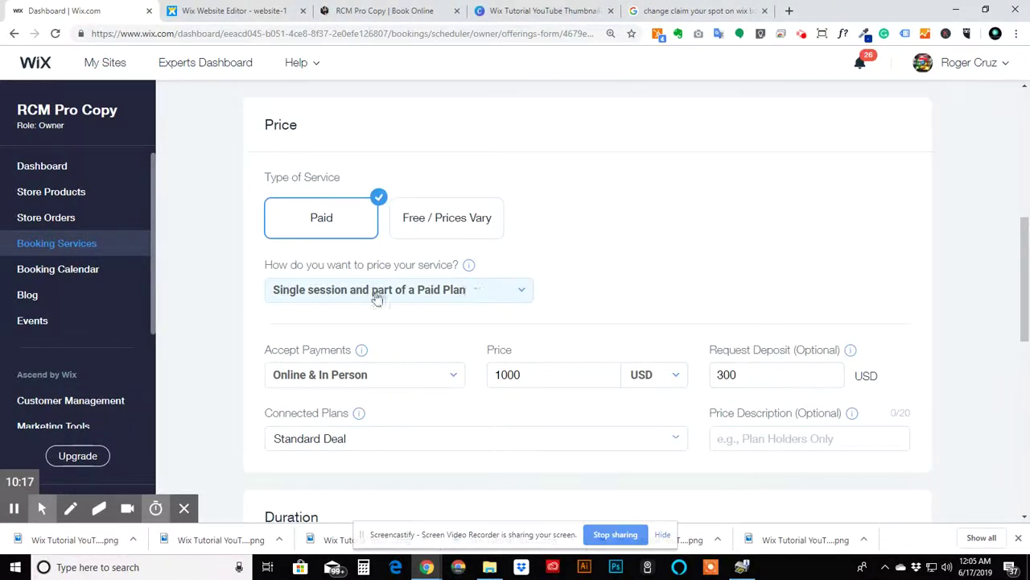
click(429, 292)
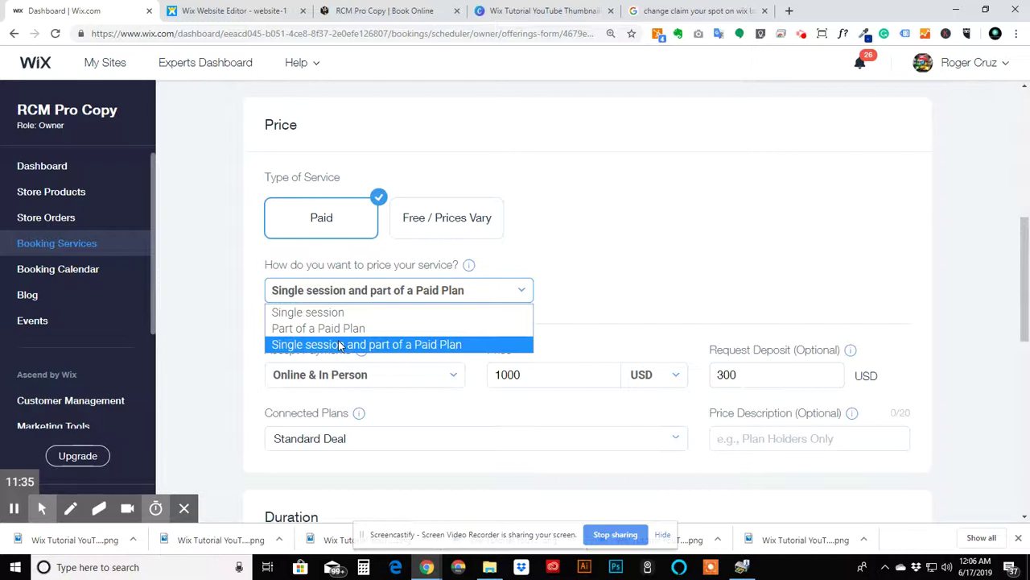
click(649, 320)
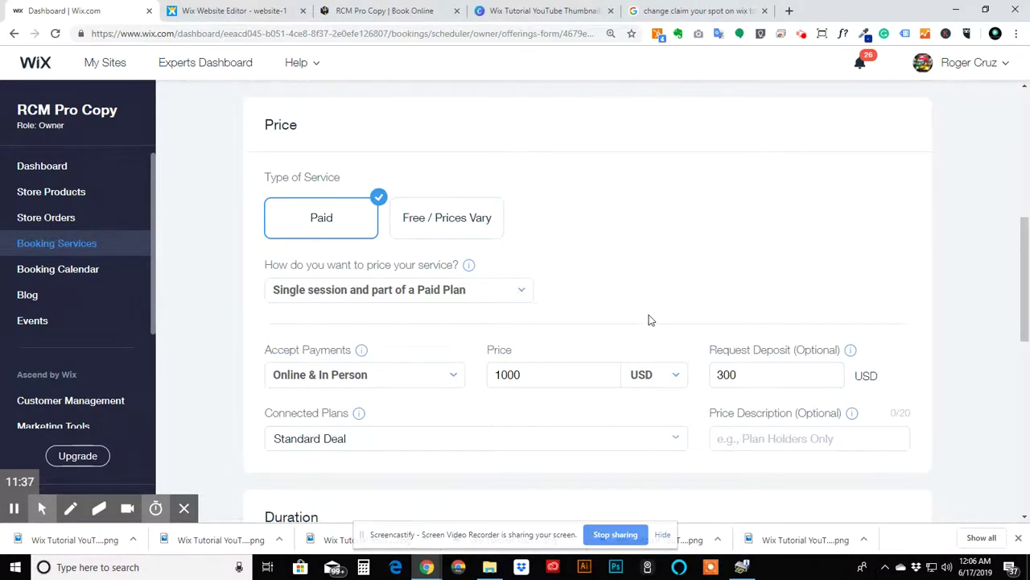
scroll(649, 319, down, 5)
- Add a new service category named Print from the category choices of Copy of Wix E-Store Design
scroll(589, 346, up, 15)
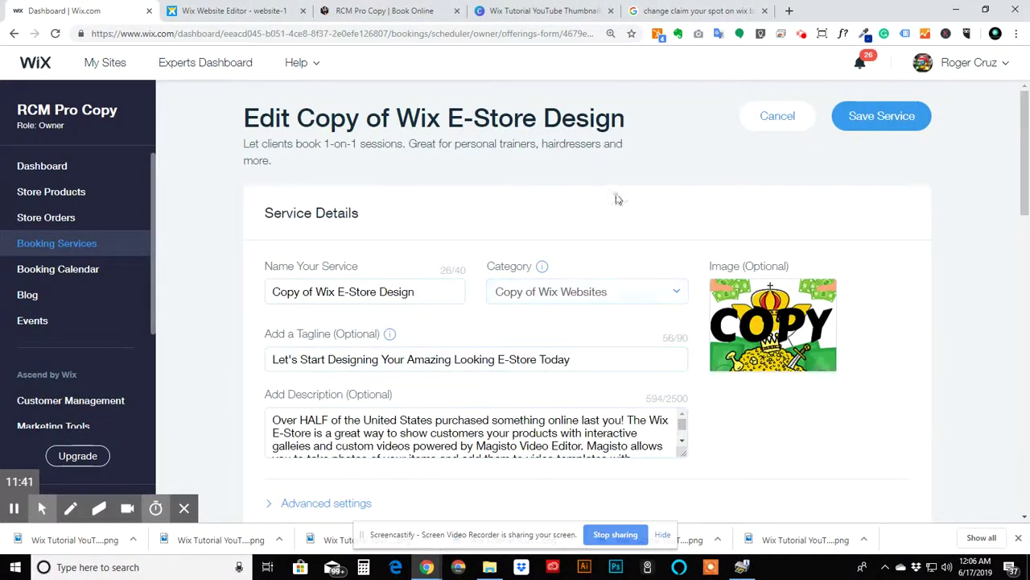
click(599, 301)
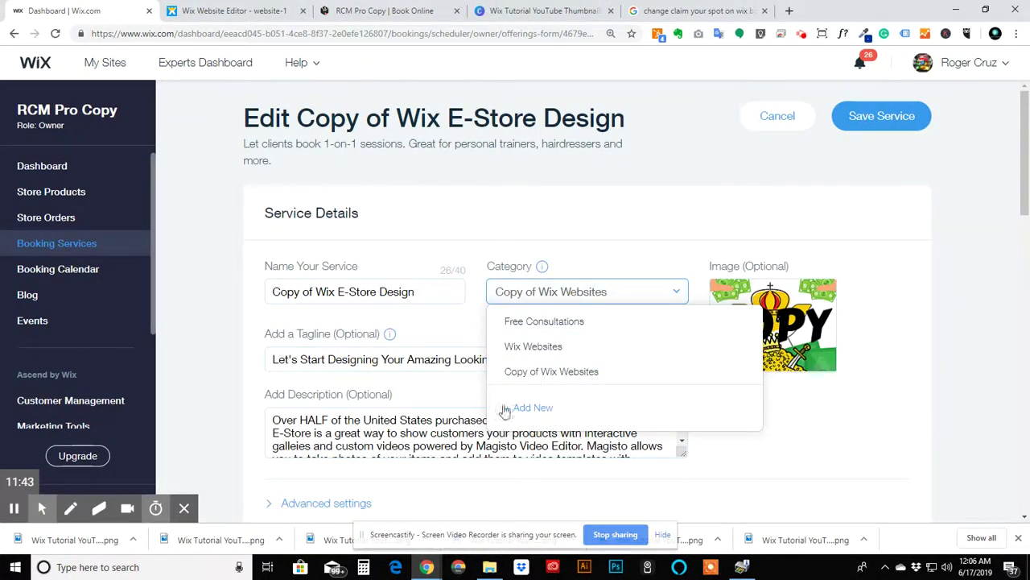
click(638, 230)
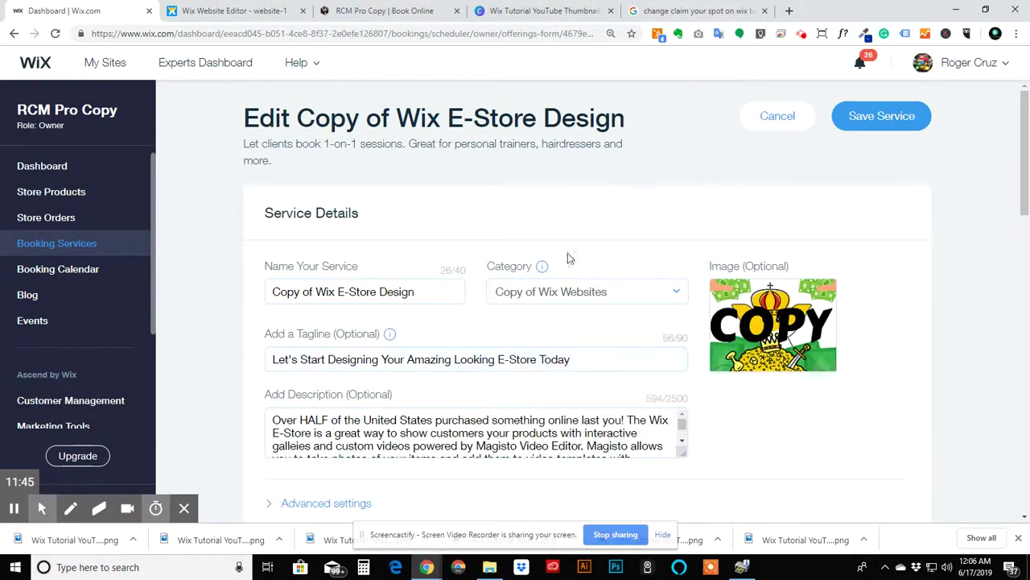
click(587, 297)
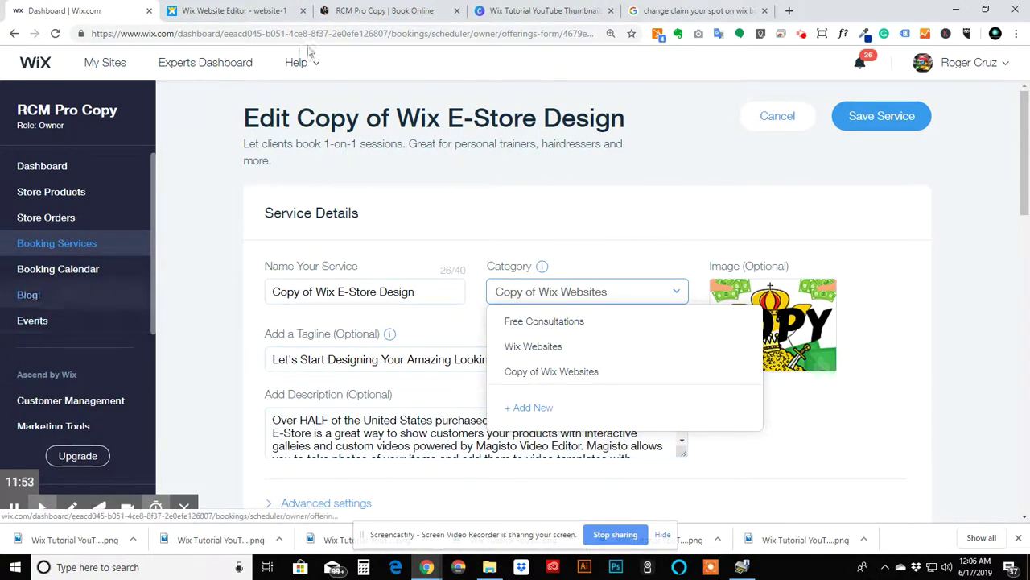
click(545, 411)
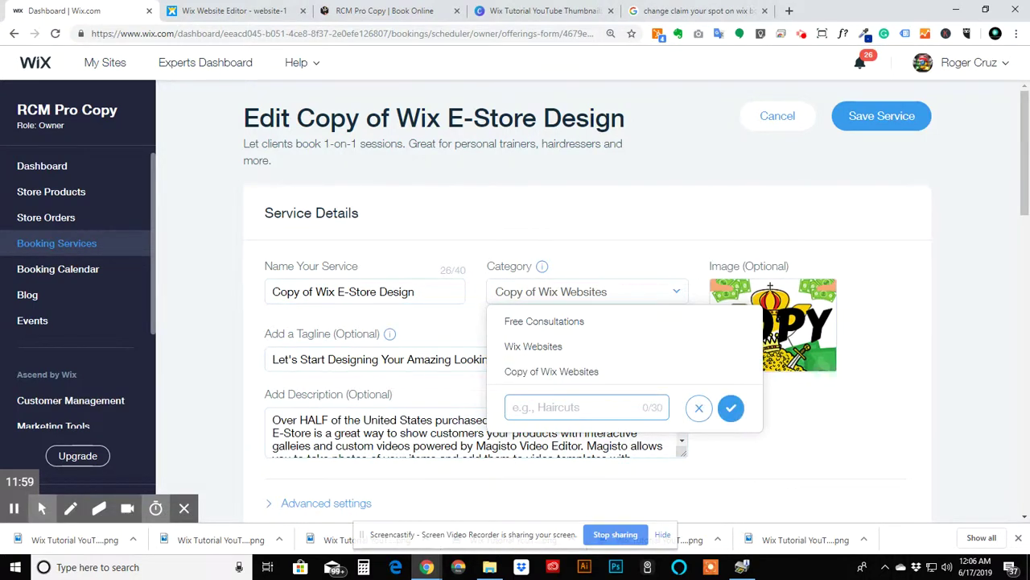
text(Print)
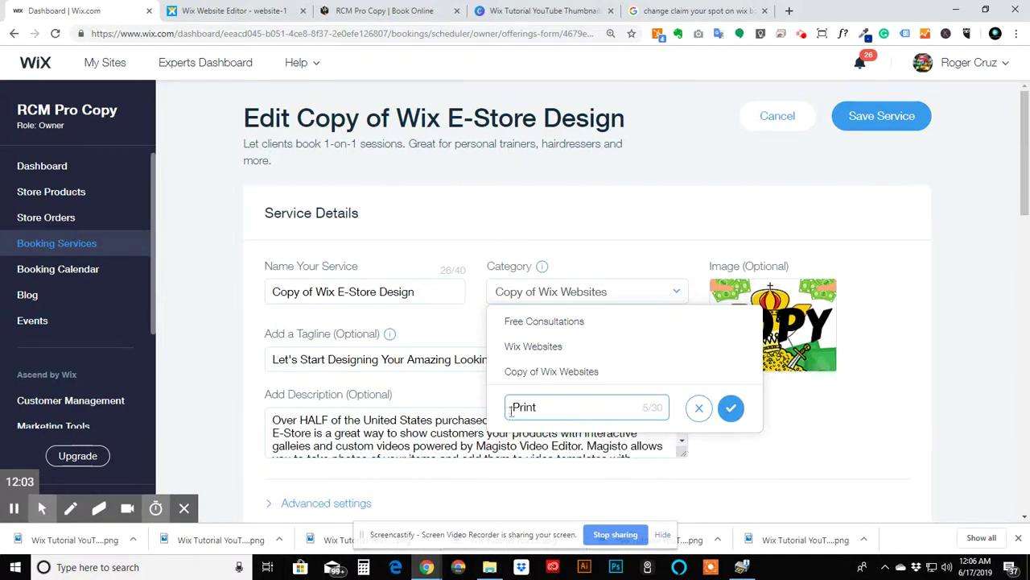
click(730, 411)
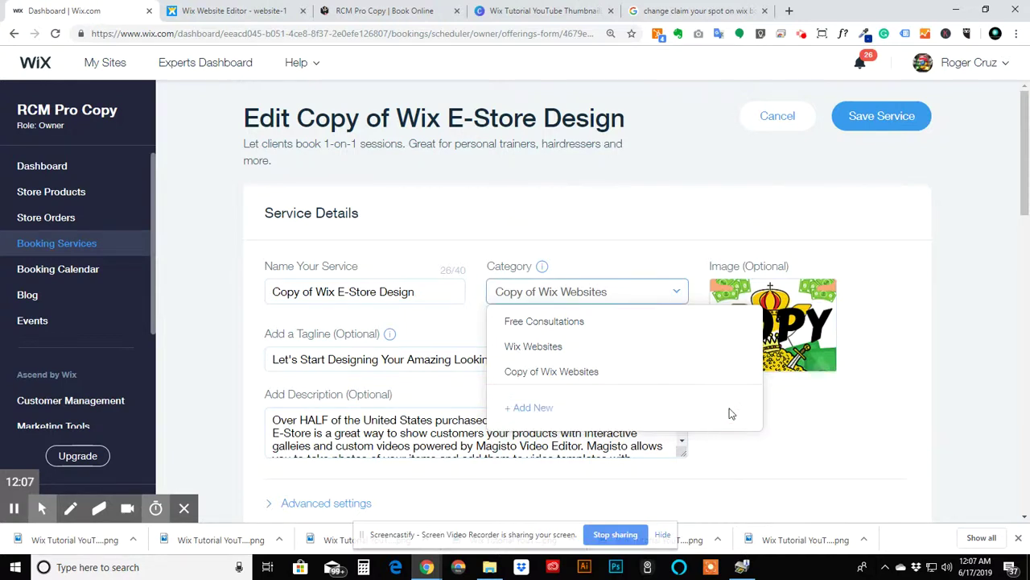
- Assign the service back to the Copy of Wix Websites category, save it, and check the Print category among the services
click(591, 292)
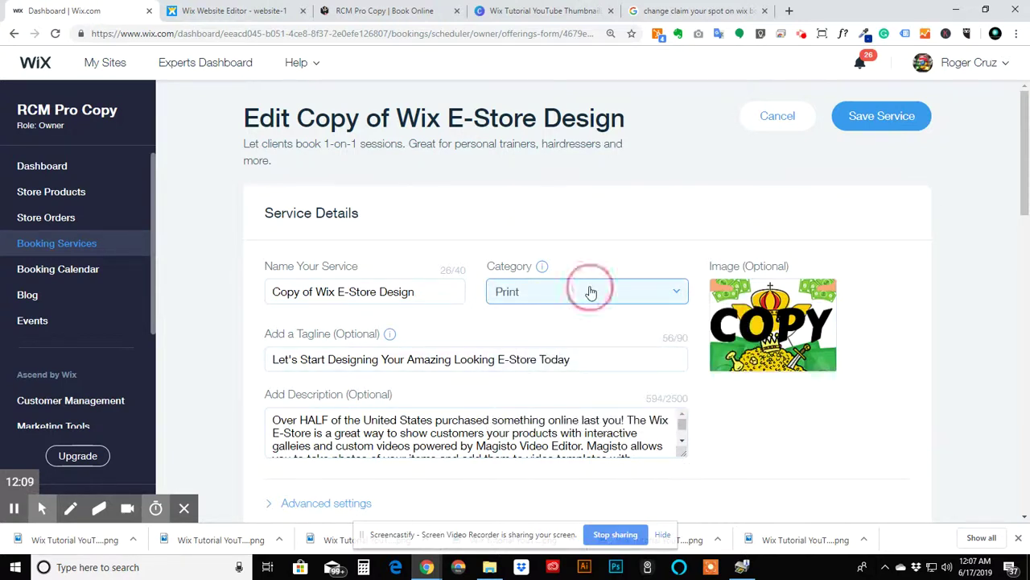
click(537, 370)
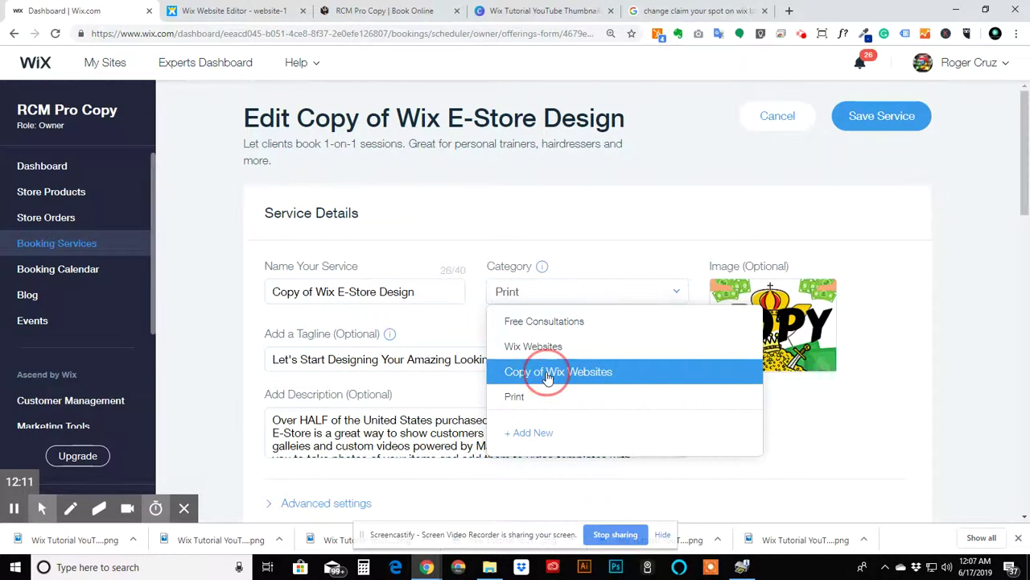
click(862, 129)
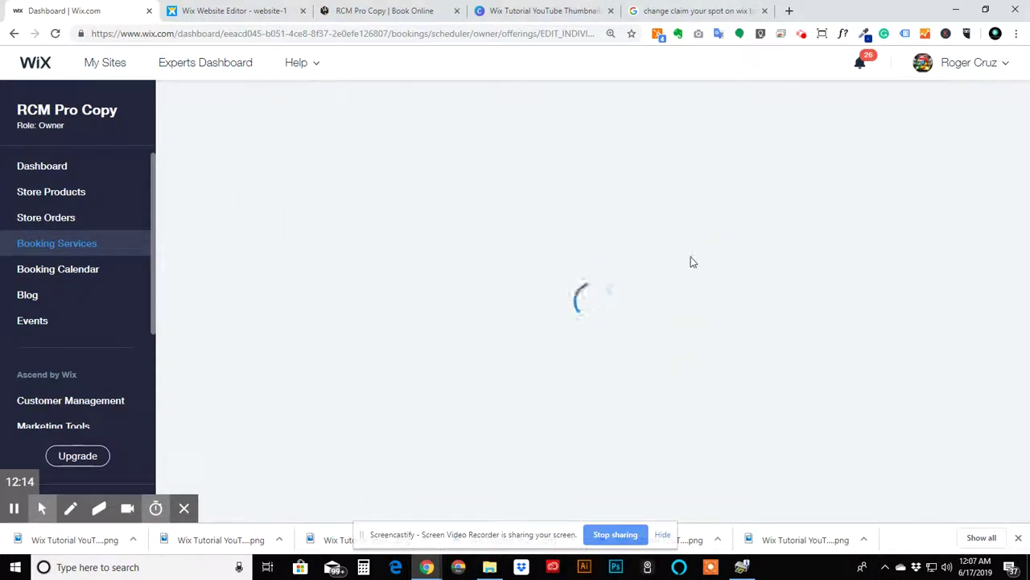
scroll(691, 265, down, 10)
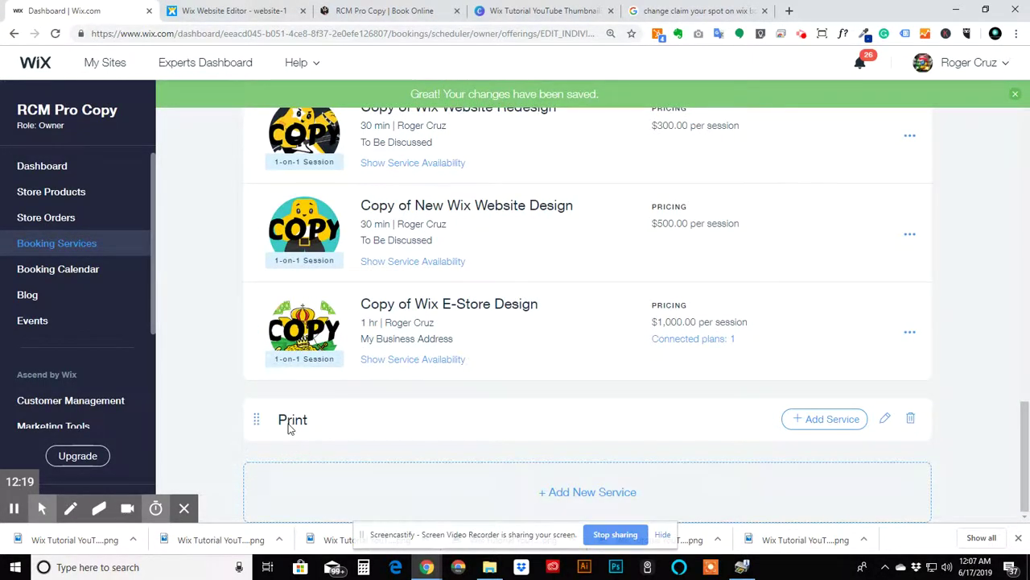
- Start a new 1-on-1 service and assign it to the Print category
scroll(723, 408, up, 3)
scroll(725, 388, up, 10)
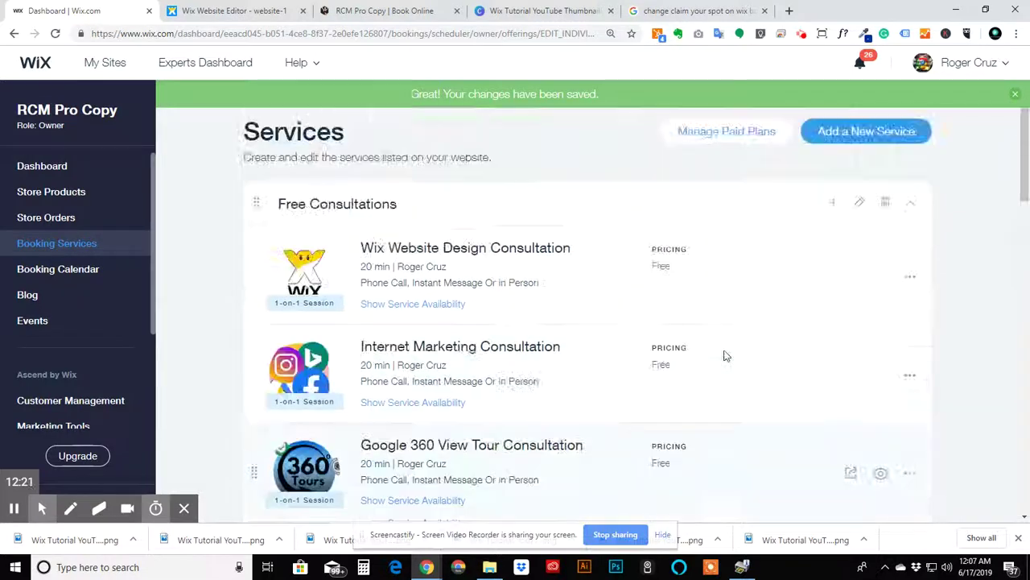
click(864, 136)
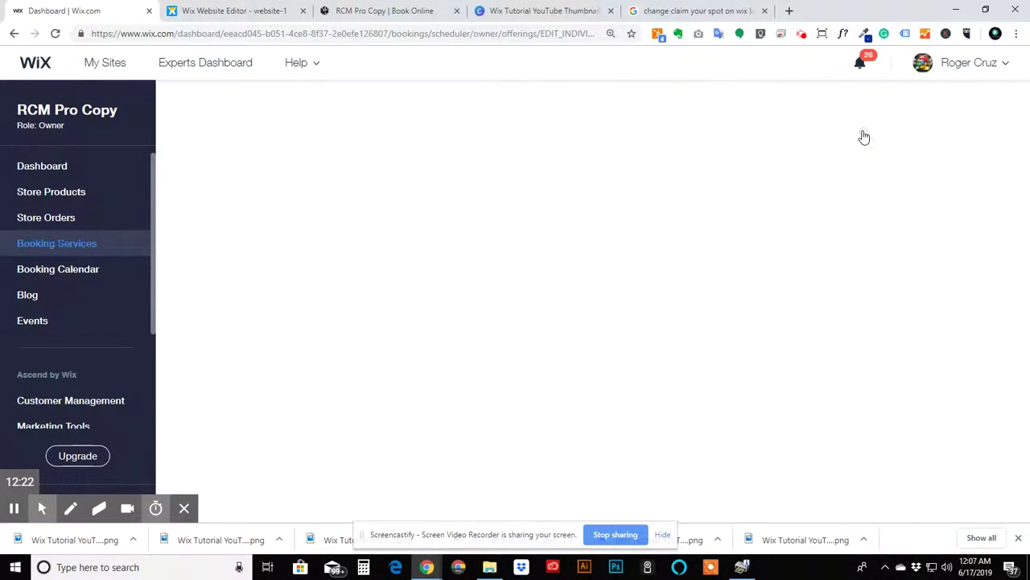
click(490, 249)
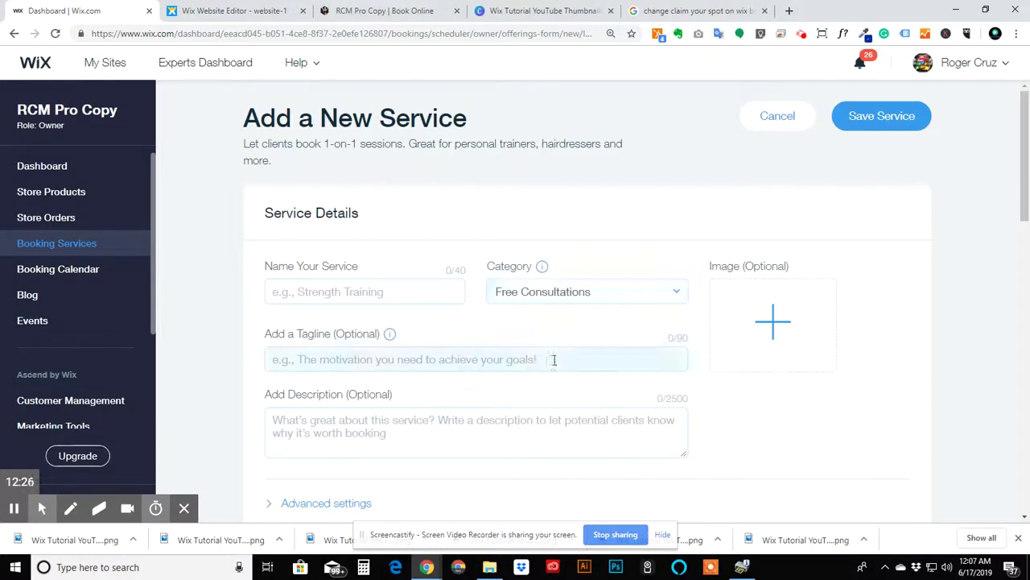
click(611, 292)
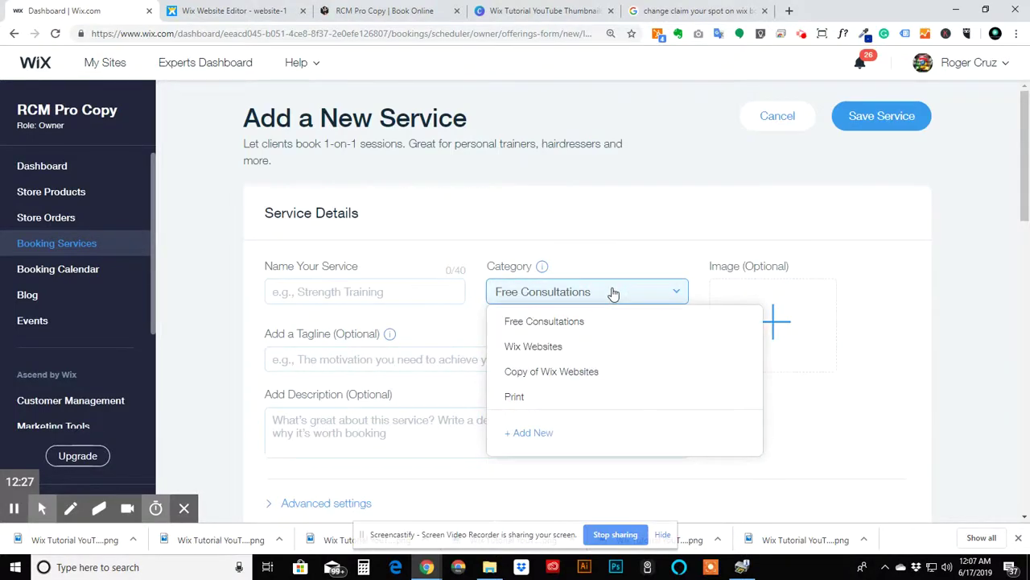
click(514, 396)
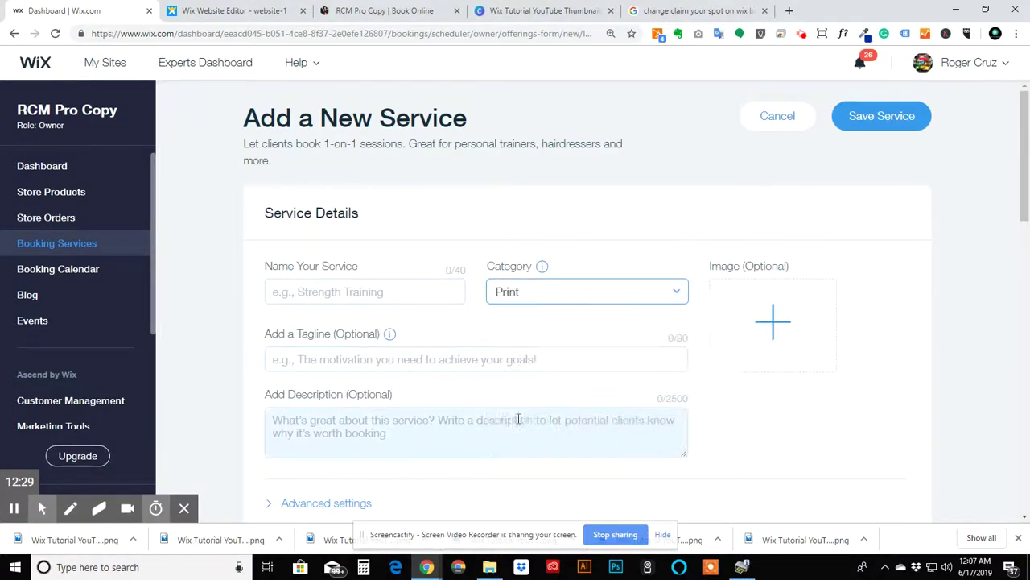
- Name the new service Business Card Design
click(335, 294)
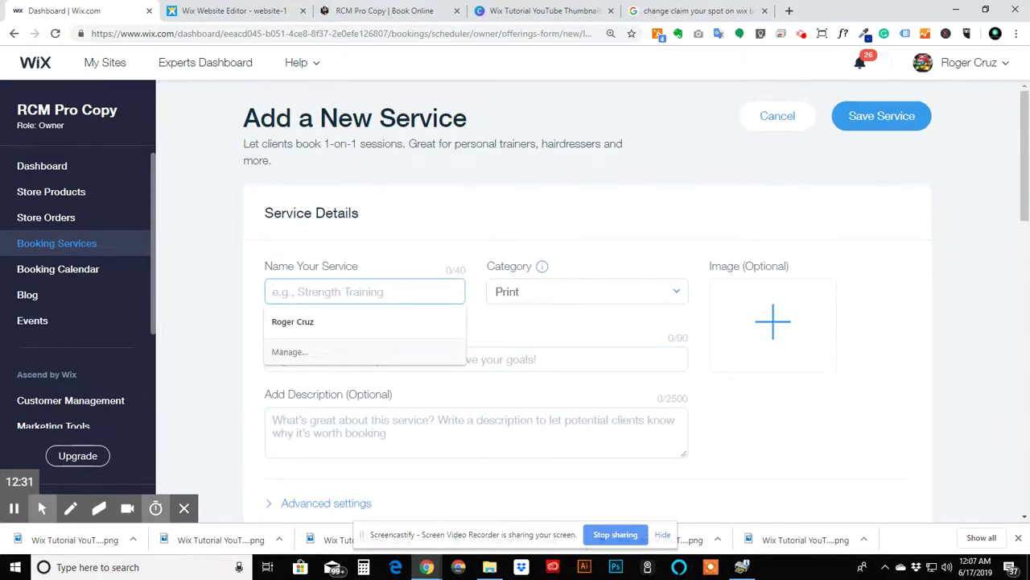
text(Buin)
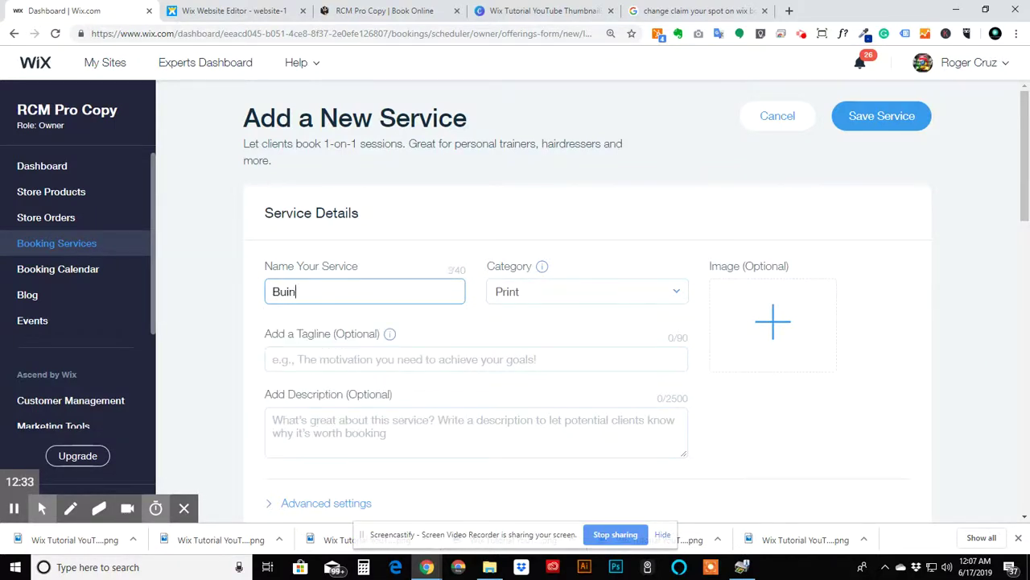
key(BackSpace)
key(BackSpace)
key(BackSpace)
key(BackSpace)
key(BackSpace)
key(BackSpace)
key(BackSpace)
key(BackSpace)
text(Month)
key(BackSpace)
key(BackSpace)
key(BackSpace)
key(BackSpace)
key(BackSpace)
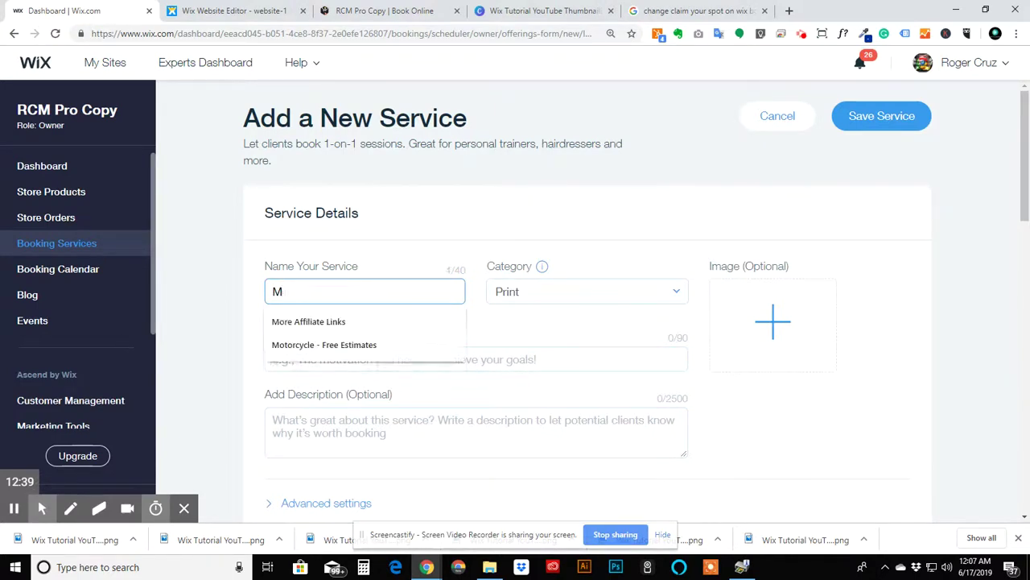
text(Business Card D)
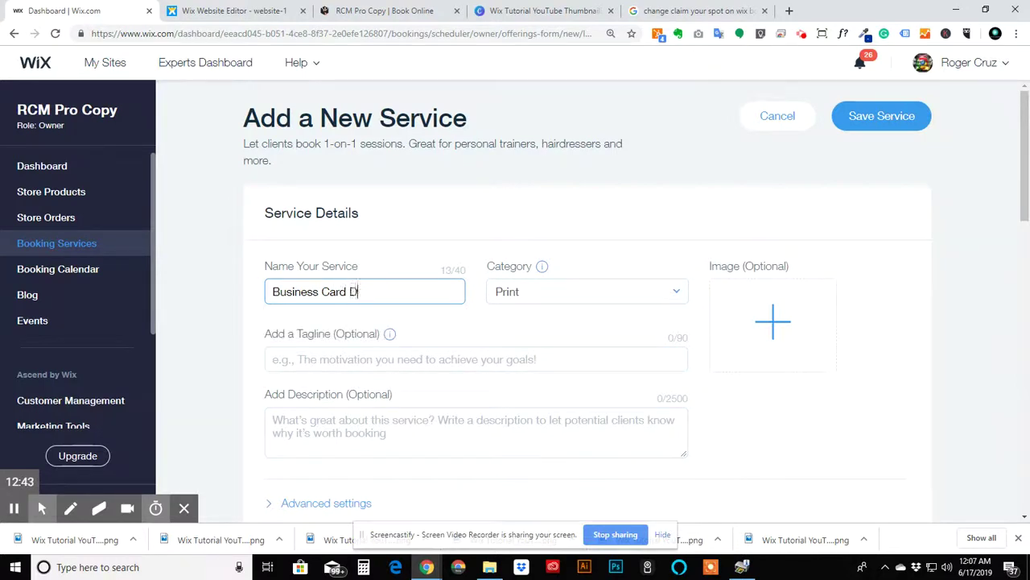
text(esigns)
- Enter the tagline "Schedule An Appointment With A Graphic Artist", correcting the spelling of Artist
click(448, 360)
text(Get)
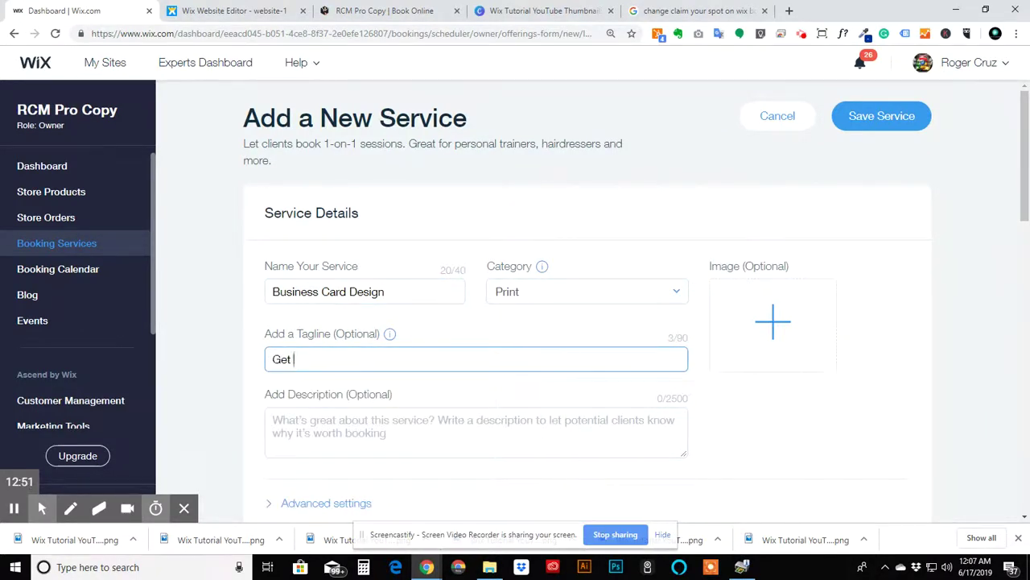
text(e)
key(BackSpace)
key(BackSpace)
key(BackSpace)
text(Sotment With A Graphic Artisit)
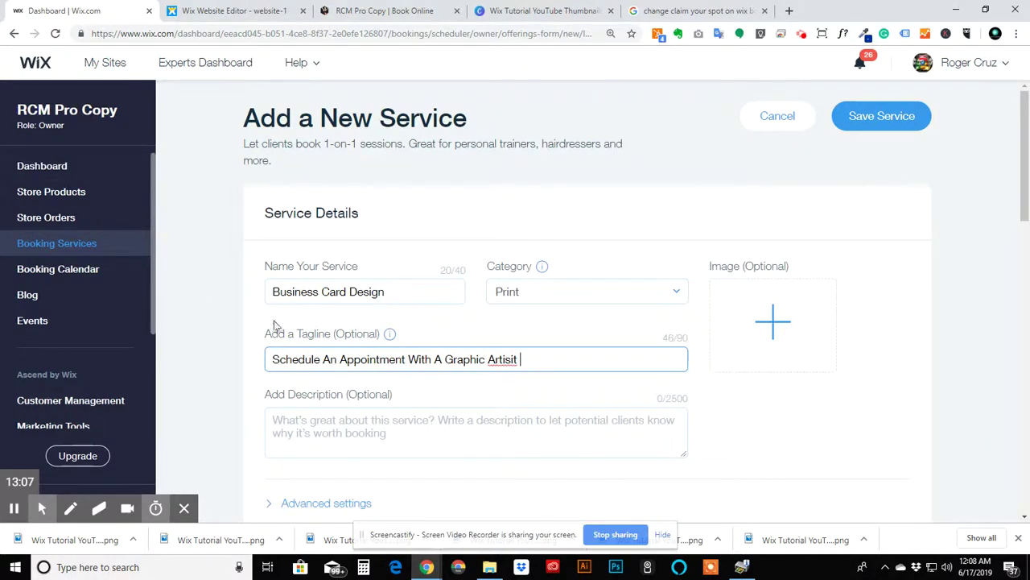
right_click(497, 360)
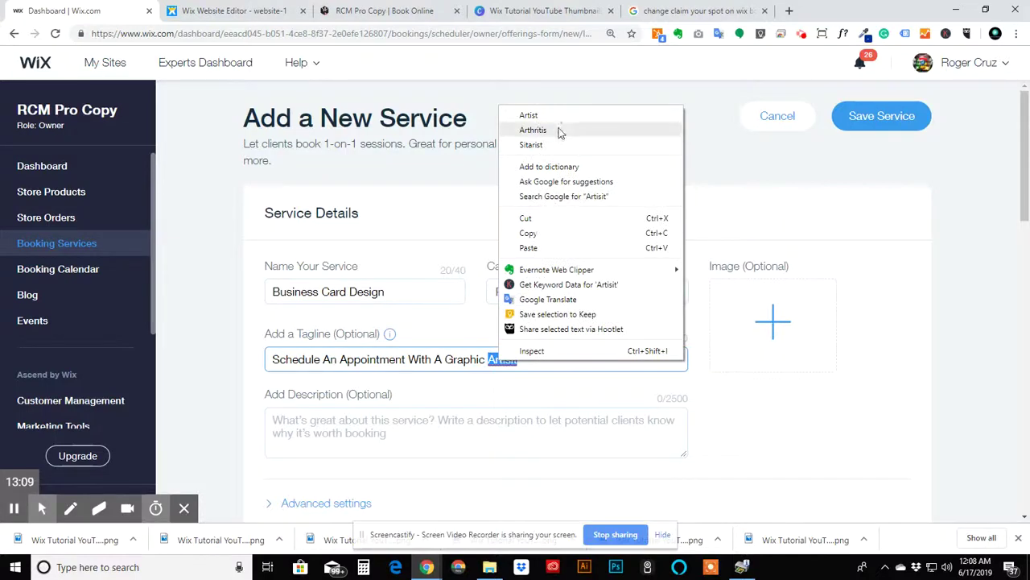
click(532, 114)
- Check the Accept online booking setting in the new service's advanced settings, and collapse them again
scroll(494, 359, down, 1)
click(391, 375)
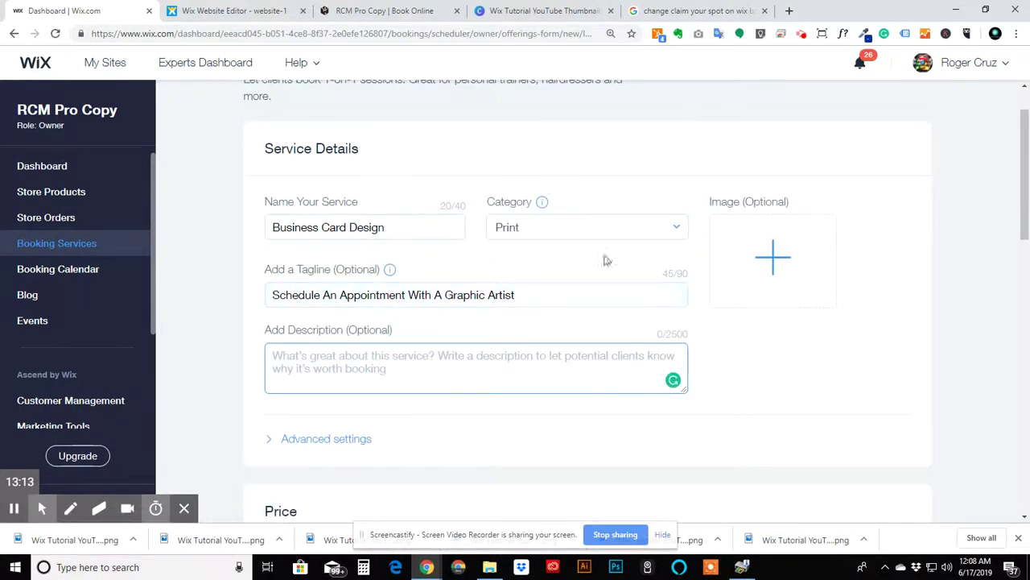
scroll(433, 337, down, 3)
click(341, 177)
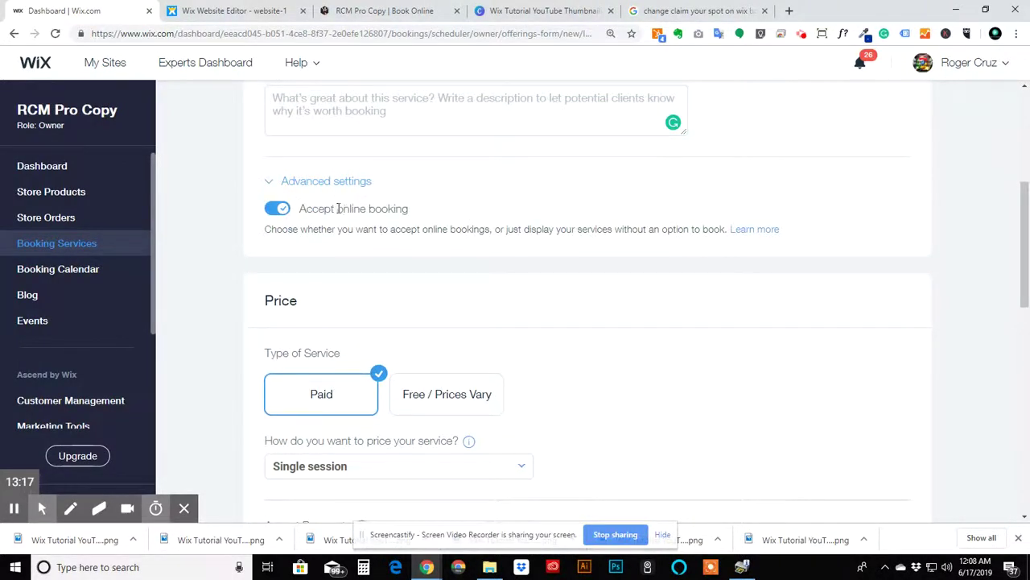
click(323, 185)
- Review how the paid service can be priced and choose Single session
scroll(324, 356, down, 1)
click(363, 363)
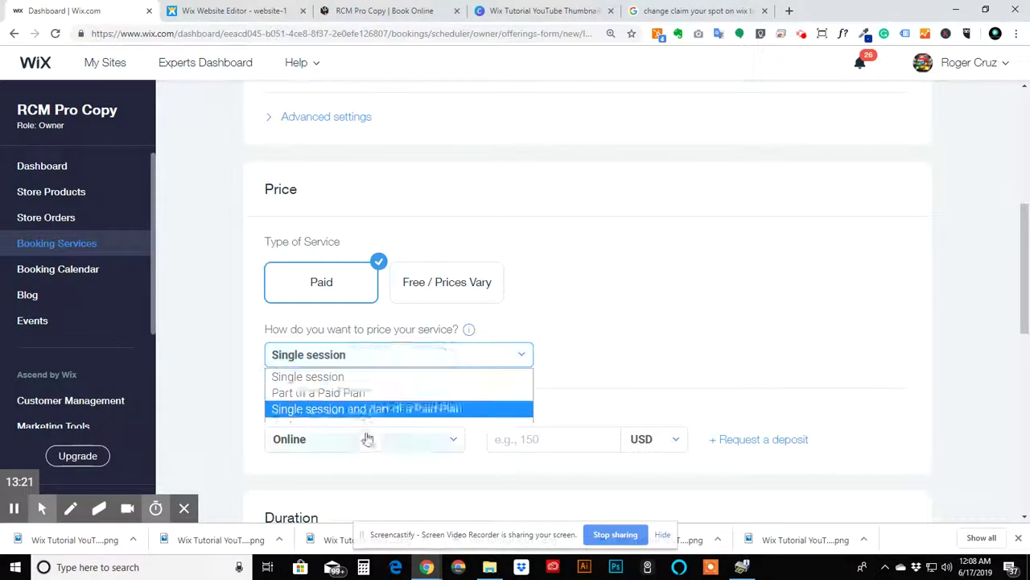
click(370, 379)
click(373, 360)
click(377, 373)
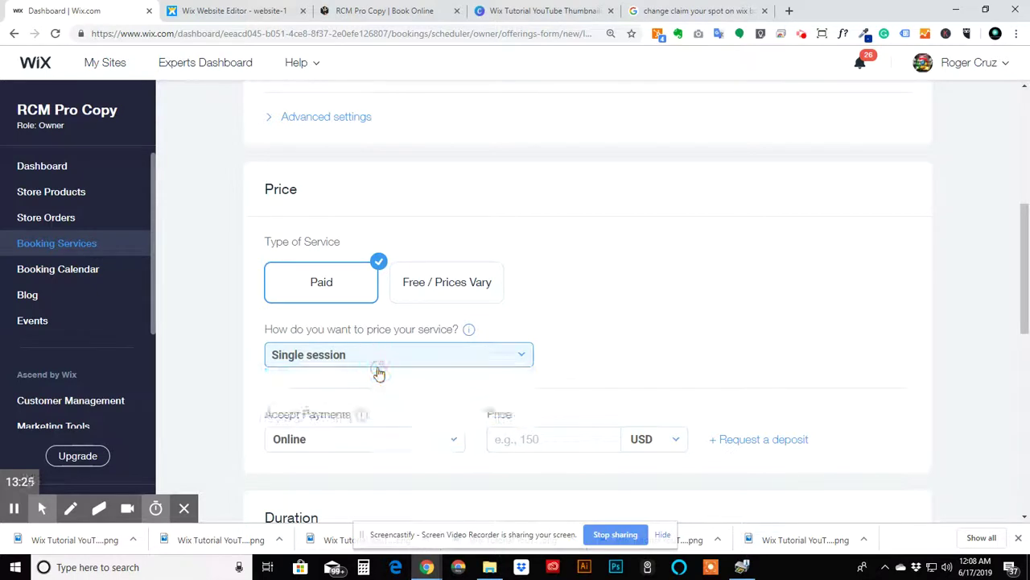
- Accept Online payments for Business Card Design and set its price to 299 USD
scroll(358, 442, down, 3)
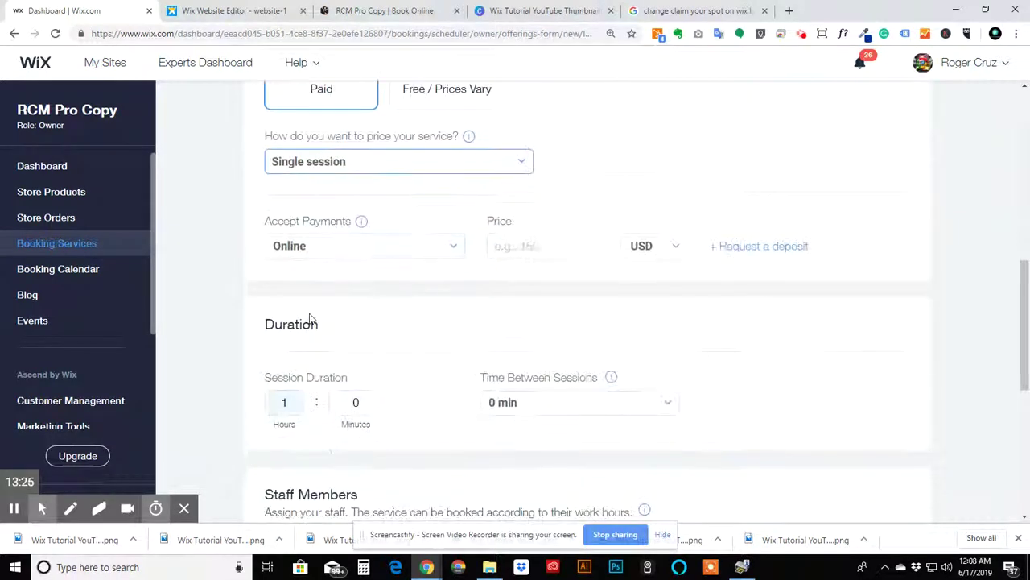
click(389, 251)
click(381, 269)
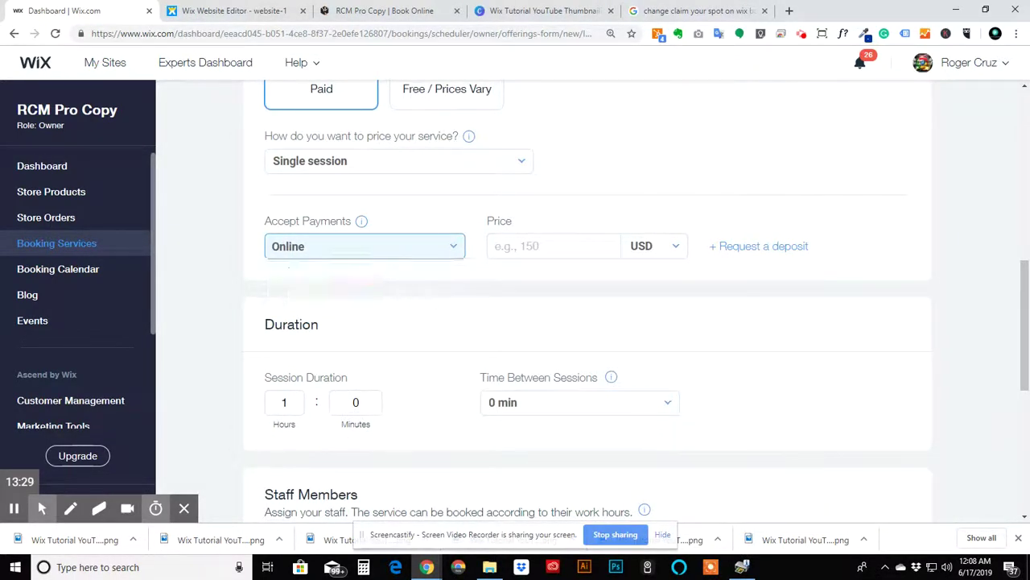
click(522, 244)
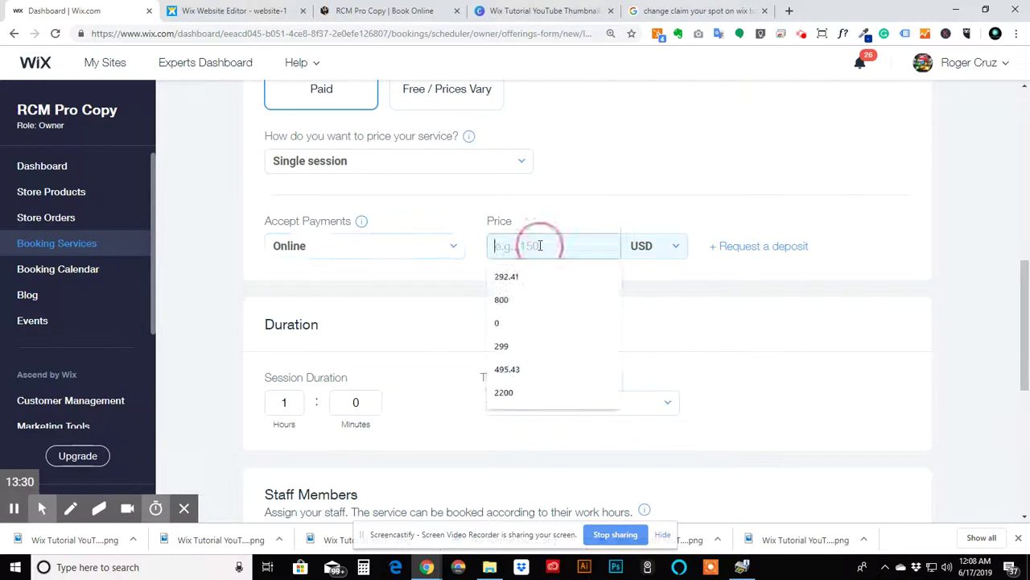
click(503, 345)
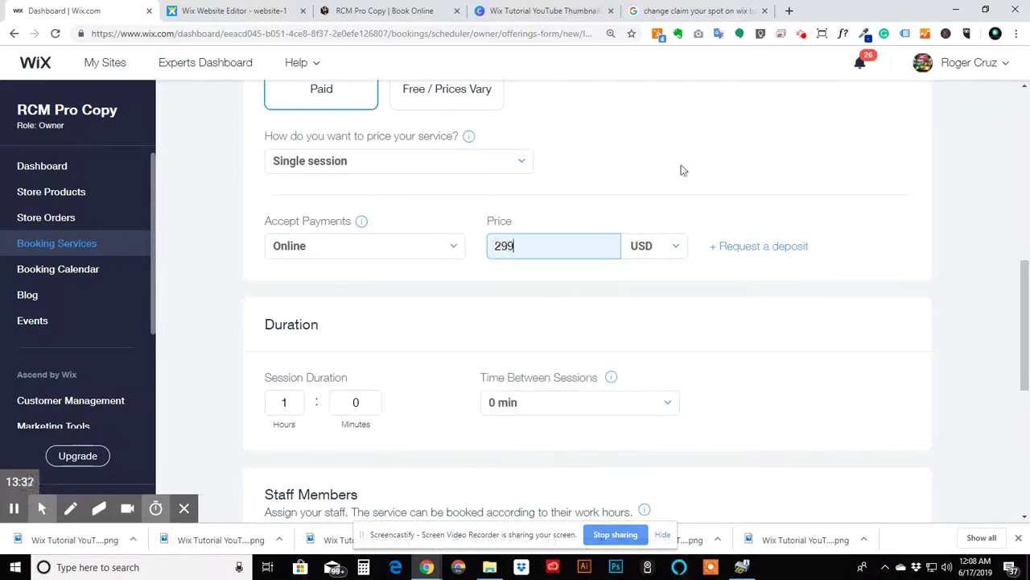
- Reveal the optional deposit request for Business Card Design and look over its session duration settings
click(742, 248)
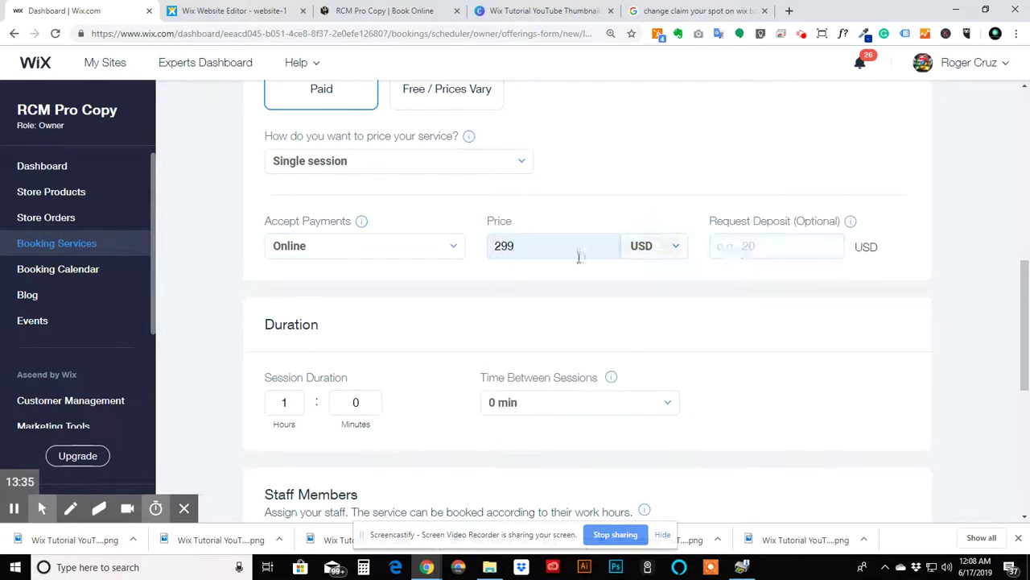
scroll(326, 339, down, 2)
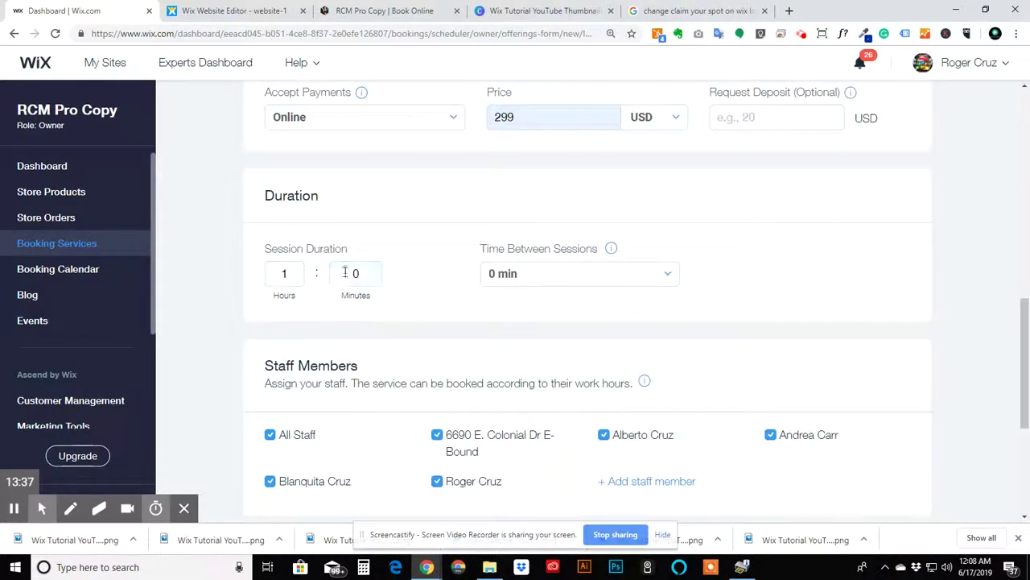
scroll(412, 445, down, 2)
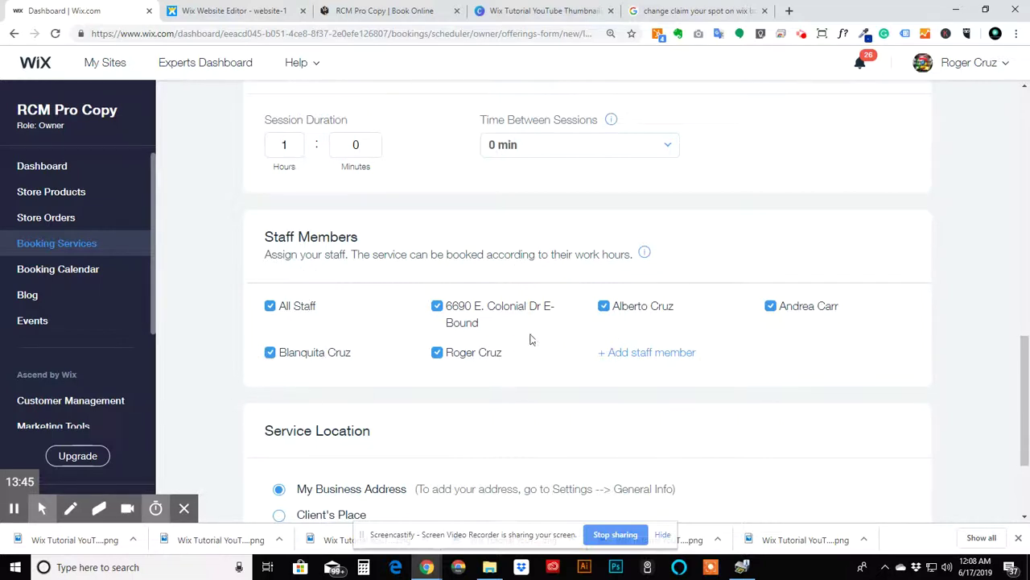
- Leave only the second individual staff entry assigned to Business Card Design, unassign all the others, and save the service
click(437, 306)
click(437, 352)
click(271, 354)
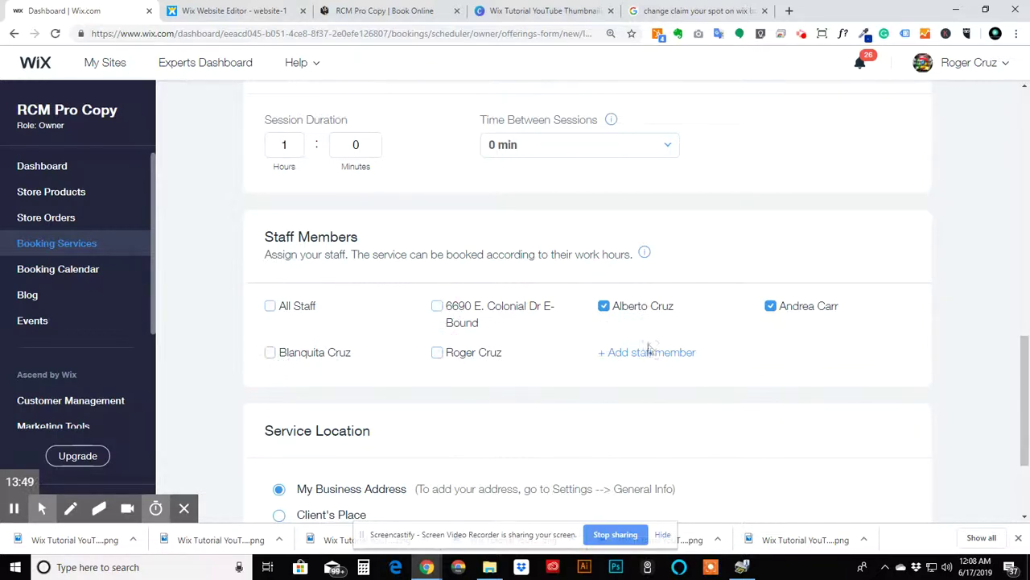
click(773, 311)
scroll(478, 199, down, 2)
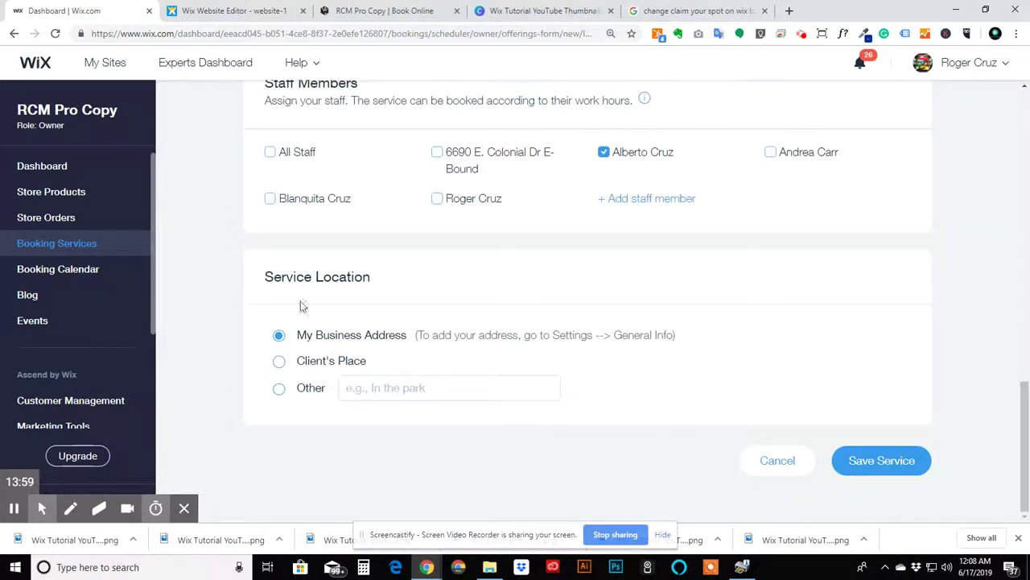
click(897, 462)
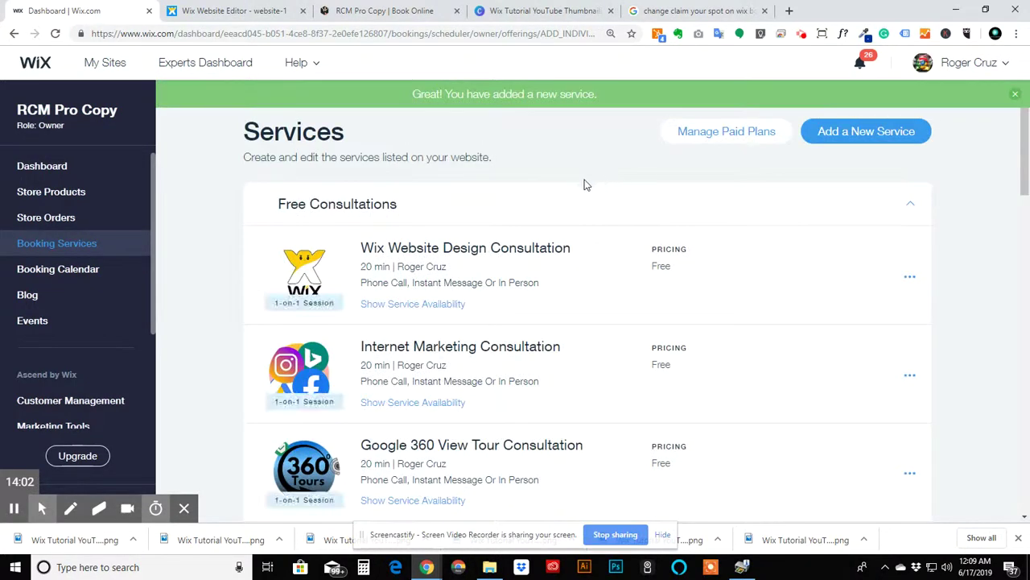
- Check the Business Card Design entry under the Print category in the services list
scroll(596, 184, down, 15)
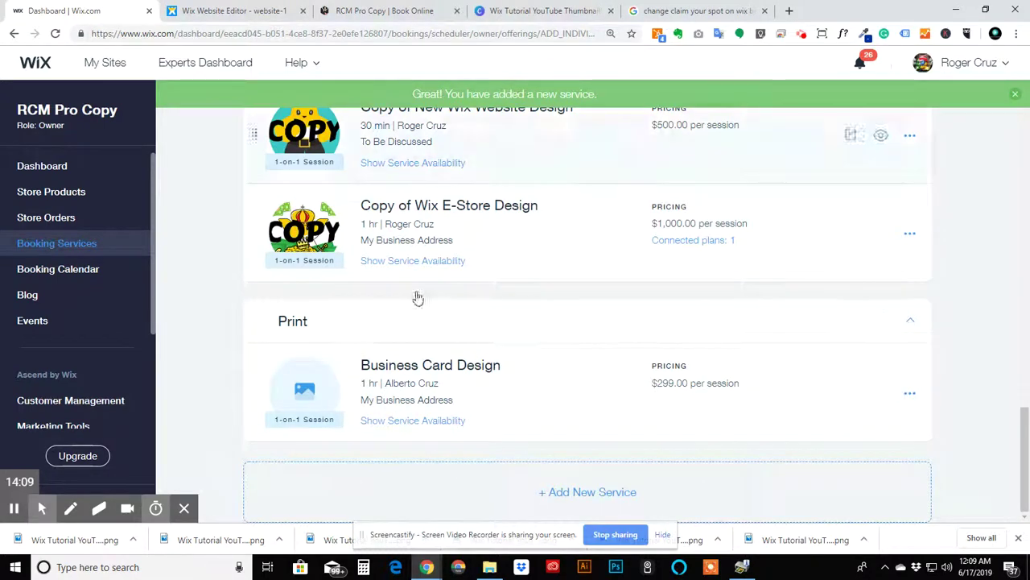
scroll(786, 138, up, 15)
scroll(749, 155, up, 2)
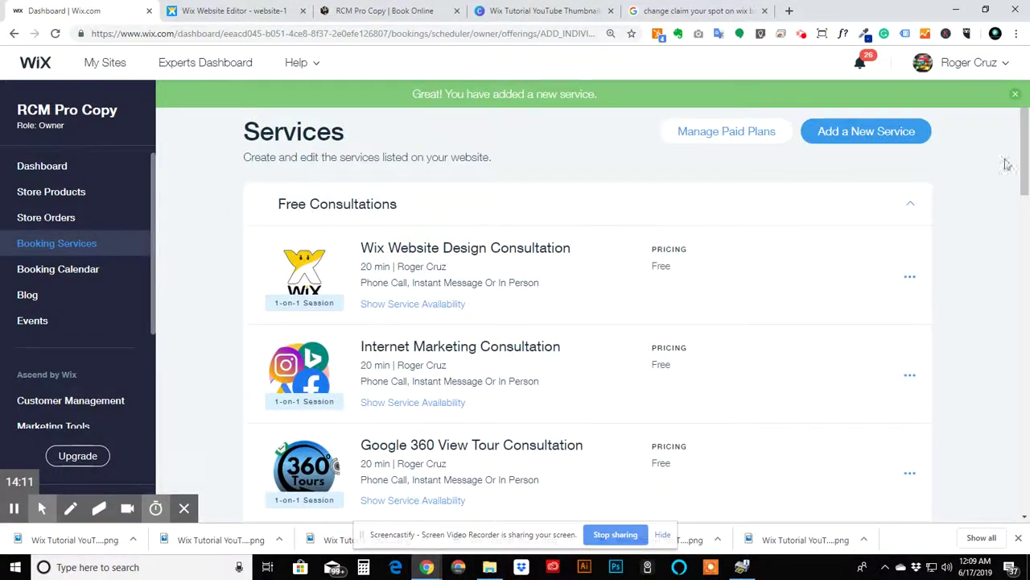
- Switch to the Wix Website Editor, dismiss the Congratulations message and publish the site again
click(250, 9)
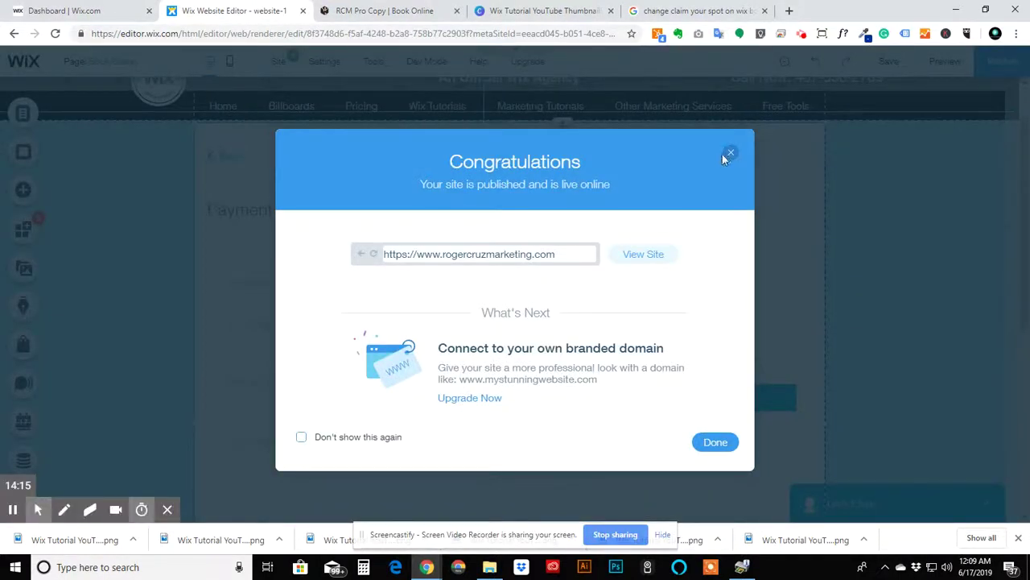
click(729, 152)
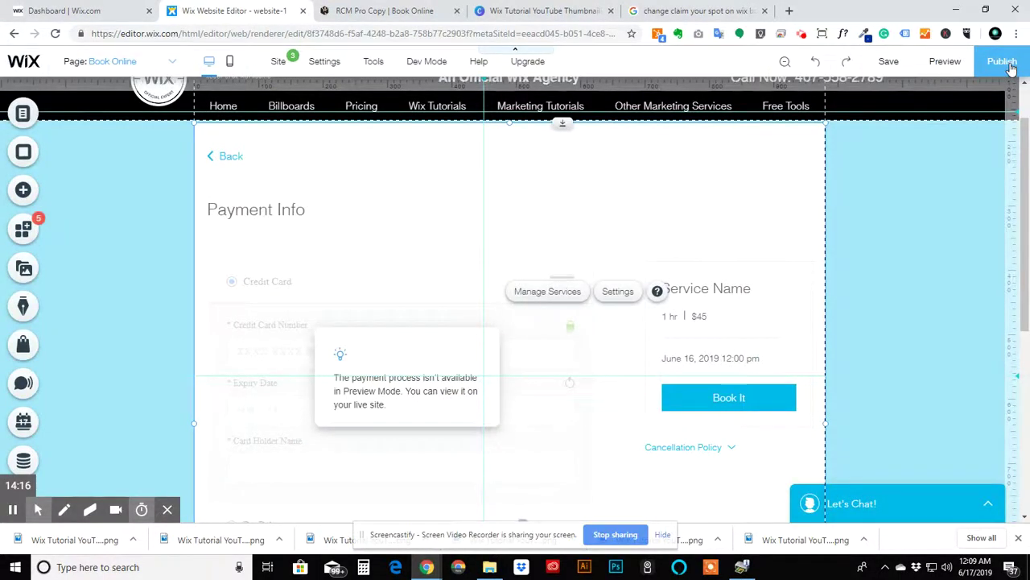
click(1006, 64)
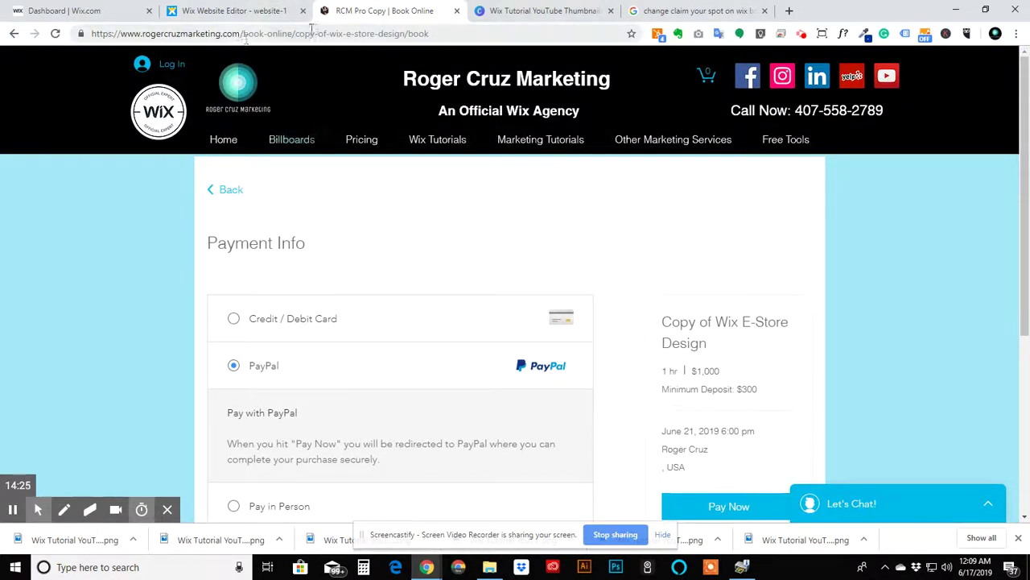
- On the live site, shorten the page address to end at /book-online and load the Our Services page
click(312, 33)
drag(292, 33, 429, 33)
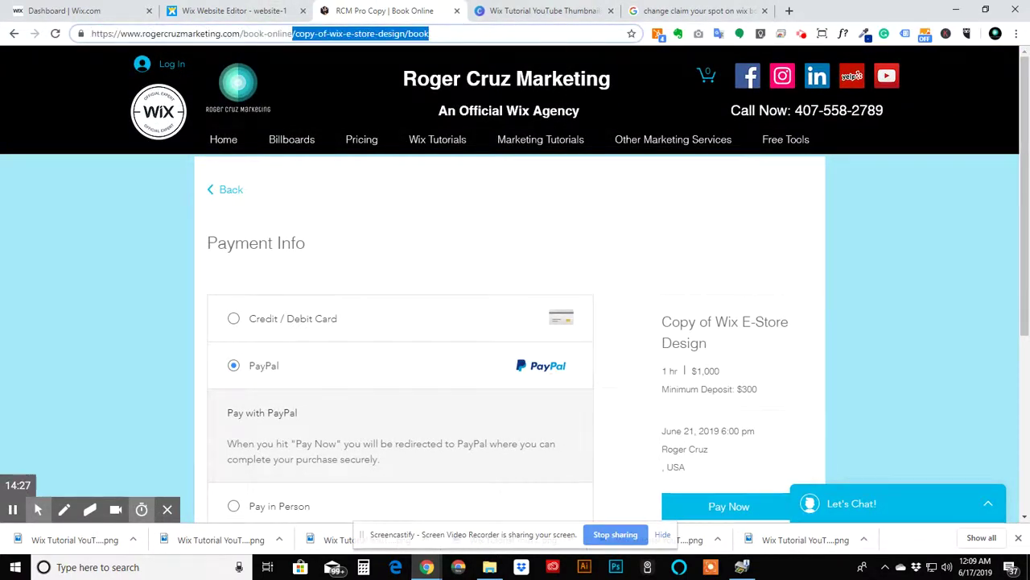
key(BackSpace)
key(Return)
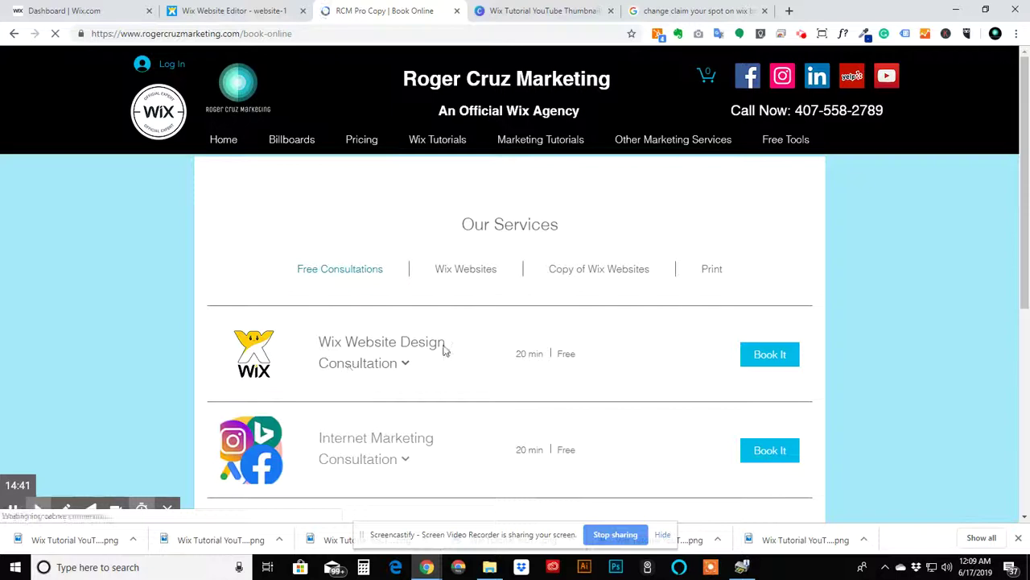
- Examine the services listed under the Wix Websites and Copy of Wix Websites categories on the live booking page
click(463, 274)
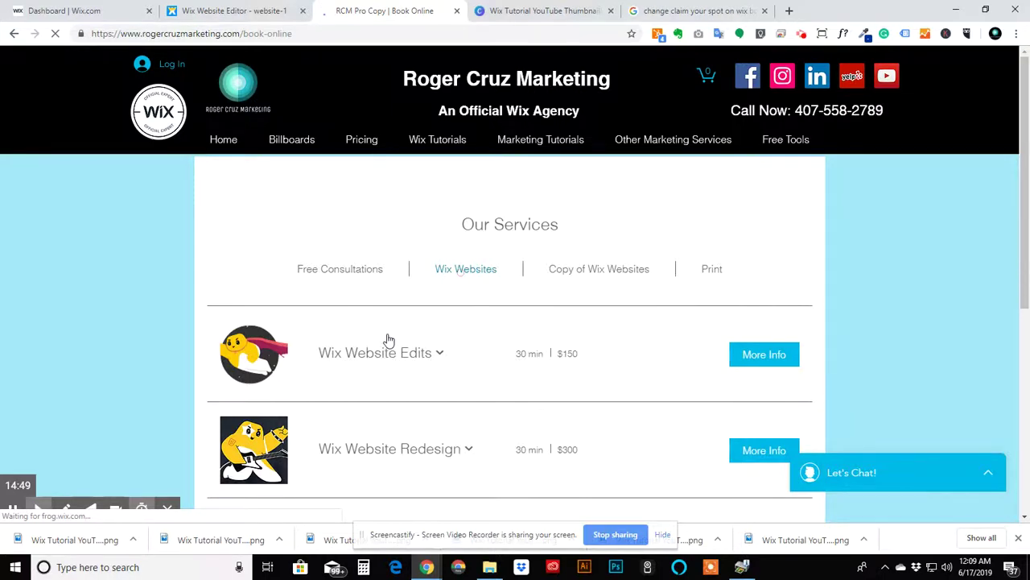
scroll(430, 327, down, 4)
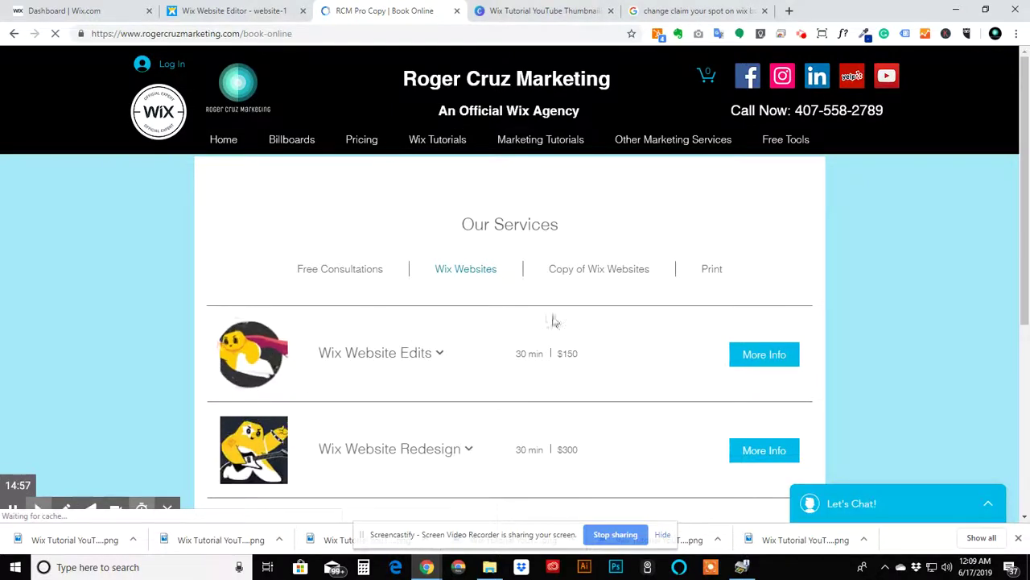
click(625, 271)
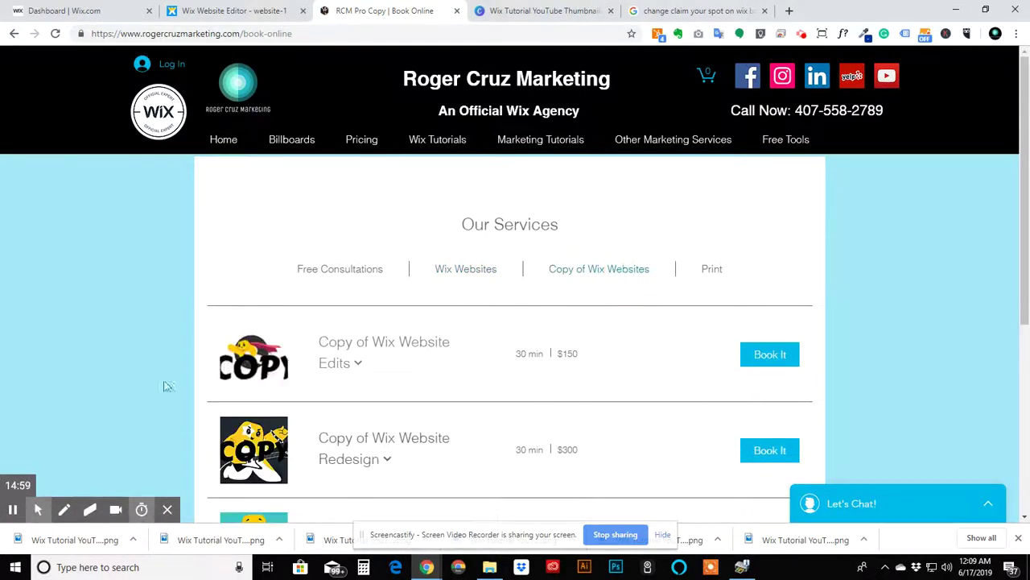
scroll(442, 311, down, 2)
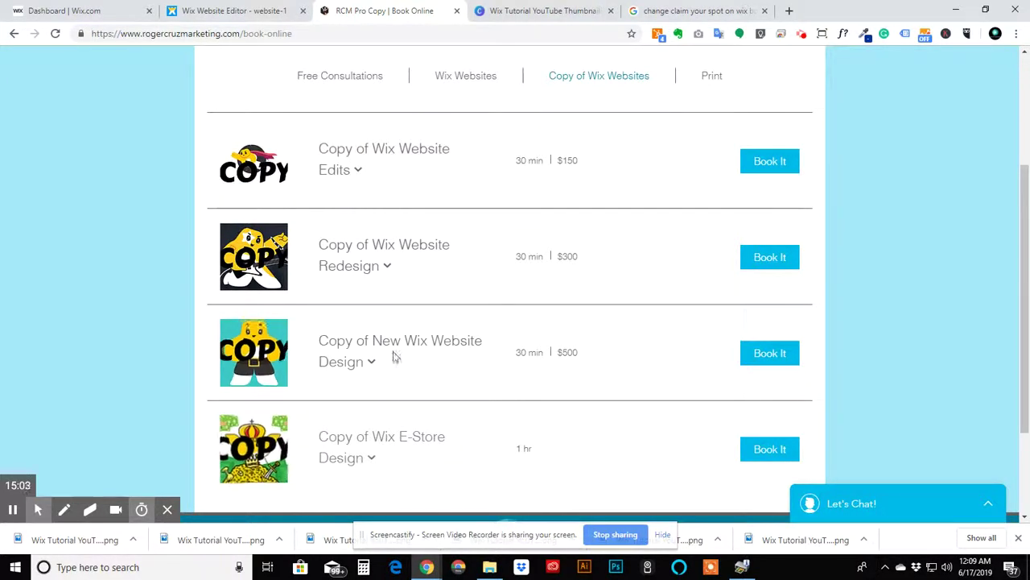
- Show the Print category and start booking the Business Card Design service
click(715, 82)
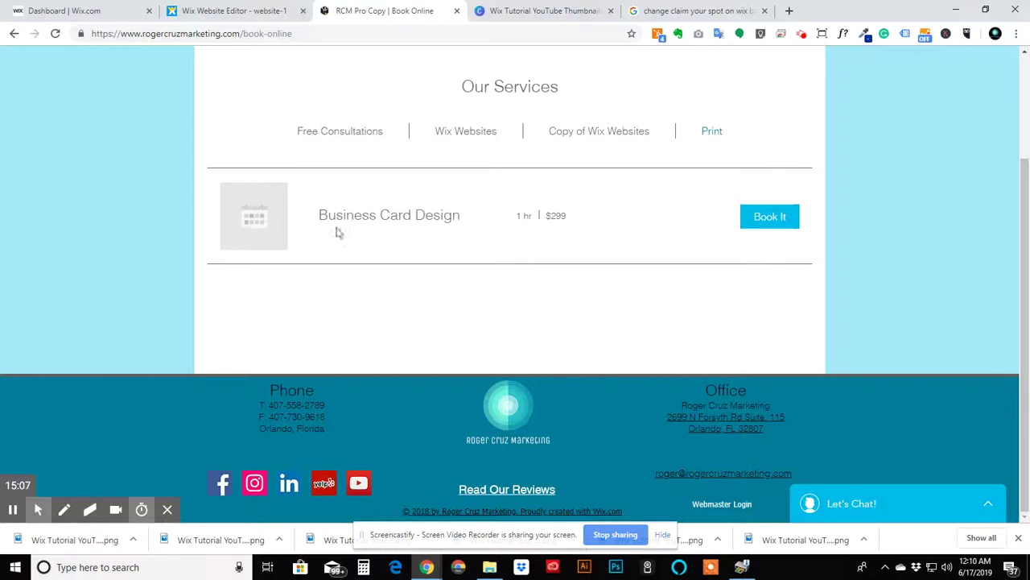
click(771, 221)
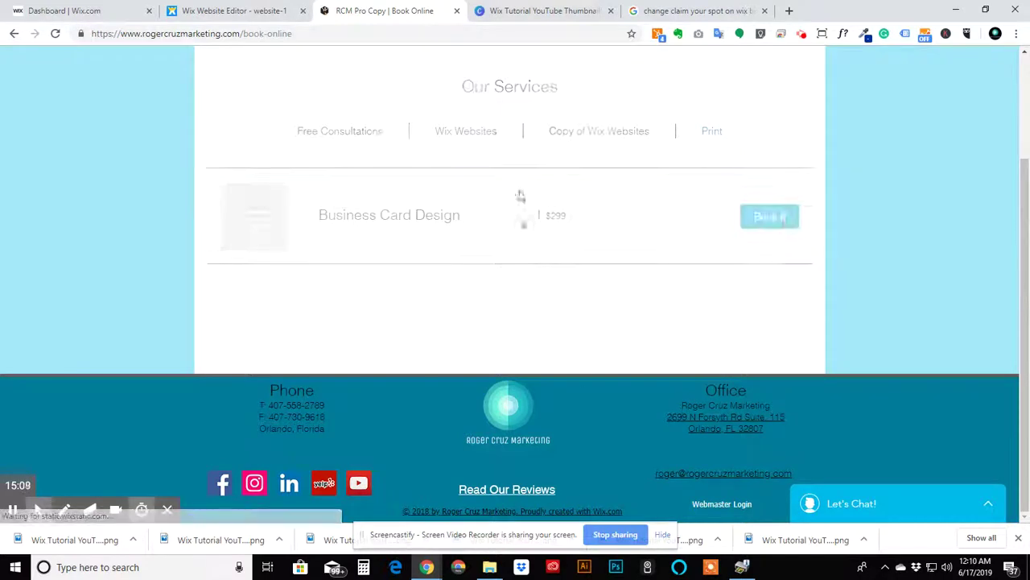